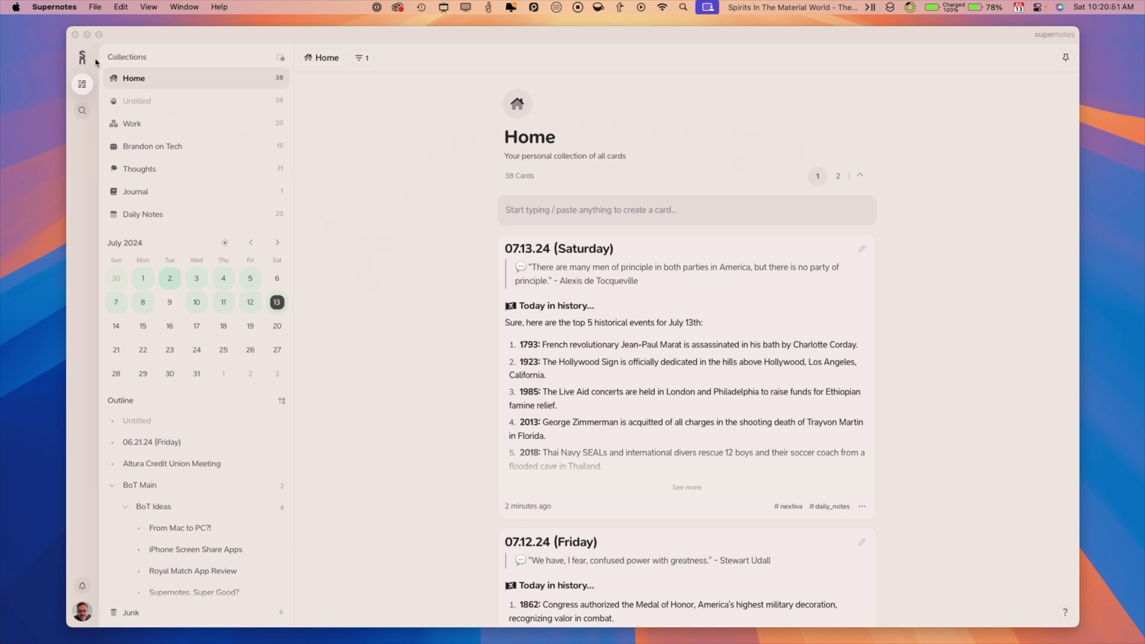
pyautogui.hotkey('ctrl', 'shift', 'a')
pyautogui.moveTo(70, 45)
pyautogui.mouseDown()
pyautogui.moveTo(81, 117)
pyautogui.moveTo(97, 126)
pyautogui.mouseUp()
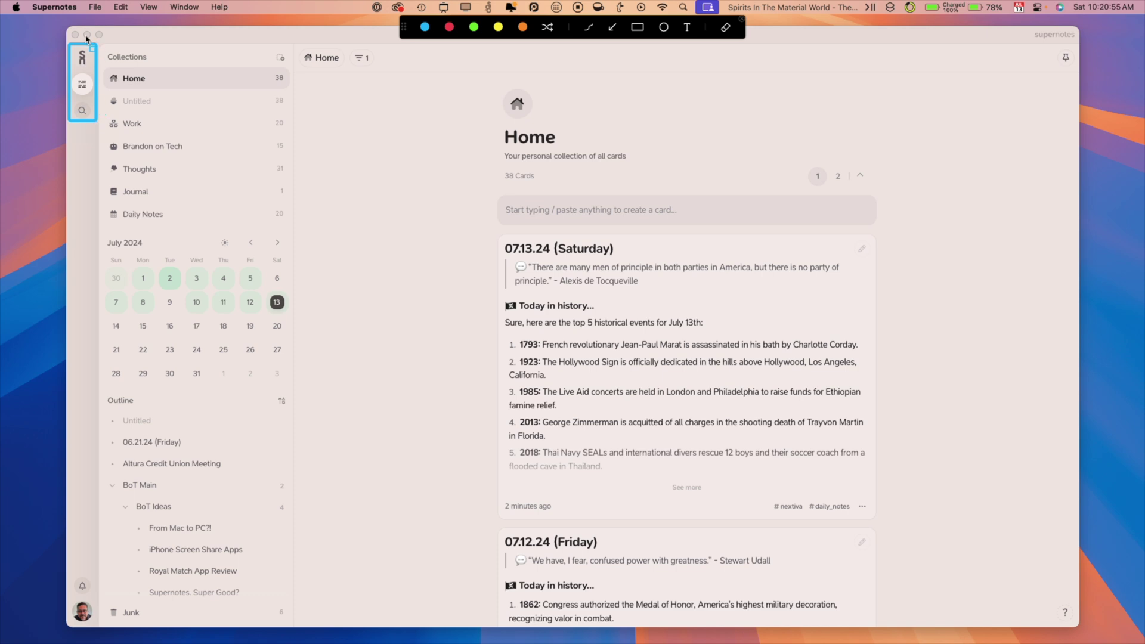
pyautogui.press('Escape')
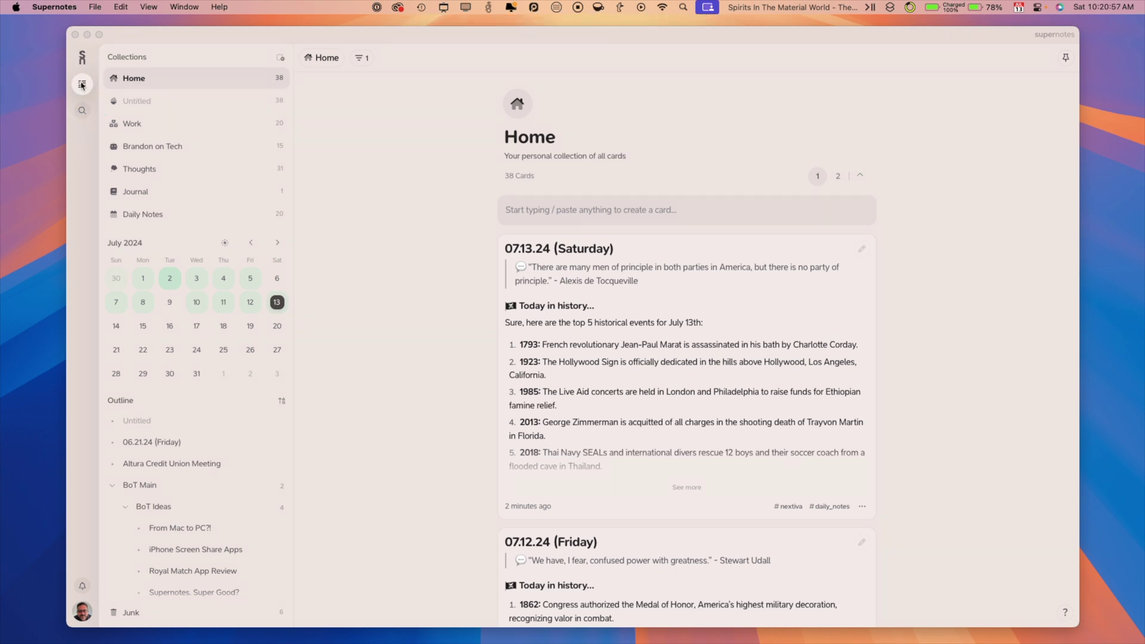
pyautogui.click(82, 84)
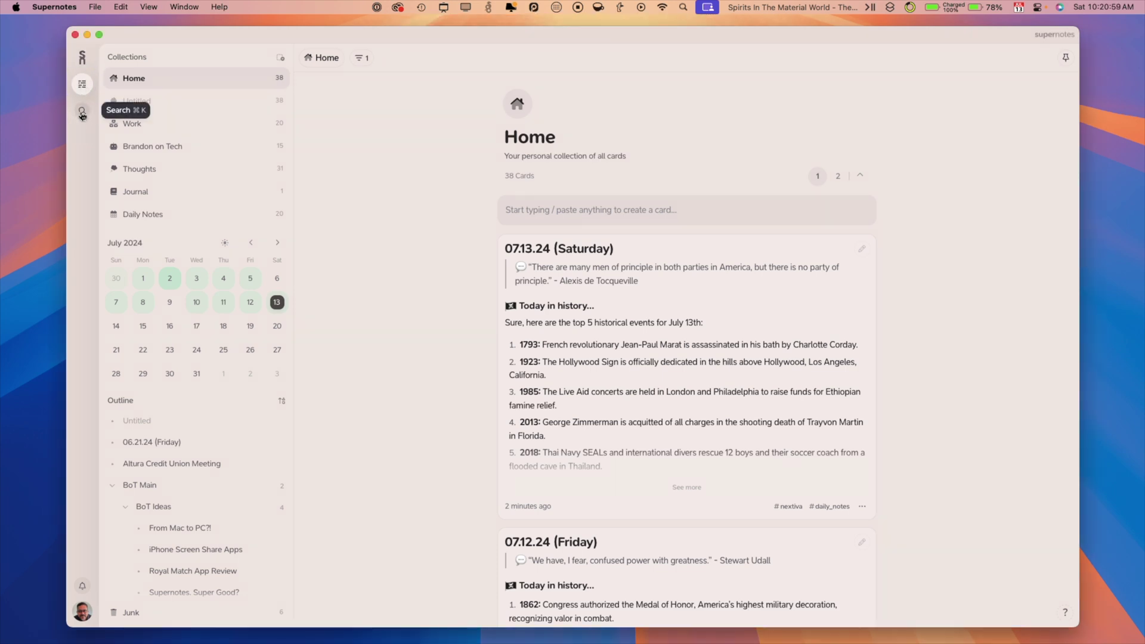
pyautogui.press('super+shift+a')
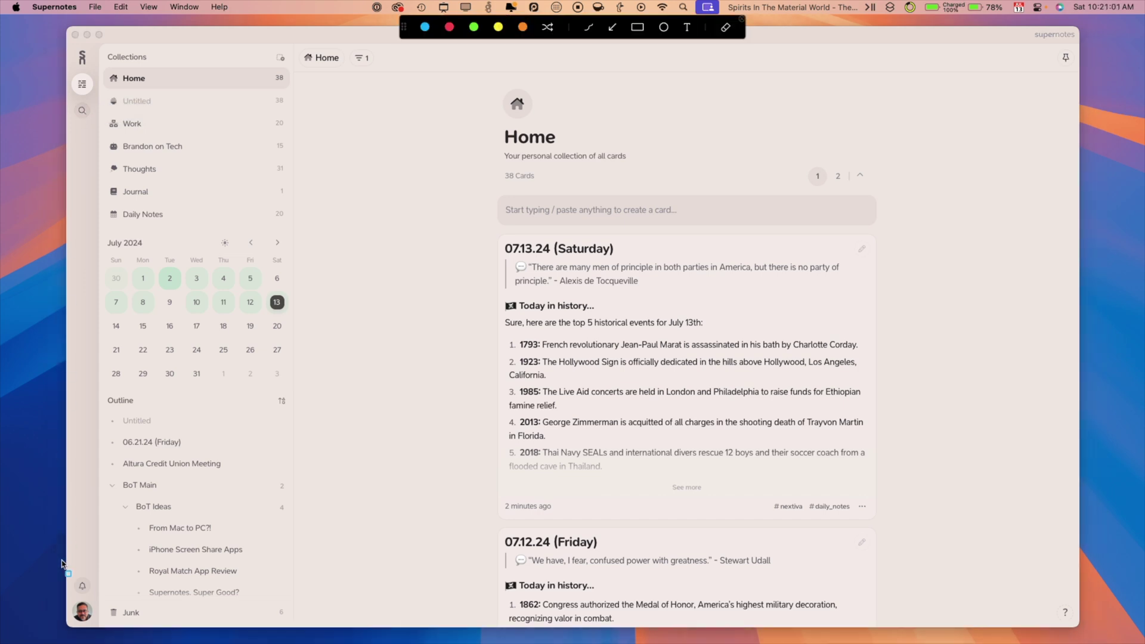
pyautogui.moveTo(68, 574)
pyautogui.mouseDown()
pyautogui.moveTo(101, 633)
pyautogui.moveTo(97, 624)
pyautogui.mouseUp()
pyautogui.press('Escape')
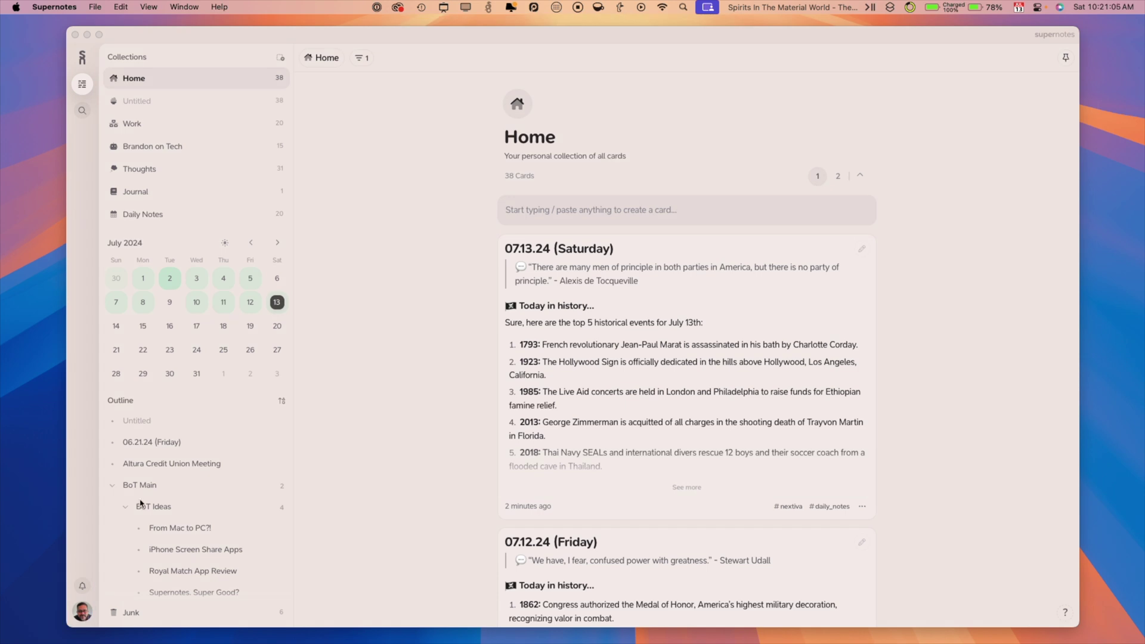
pyautogui.press('super+shift+a')
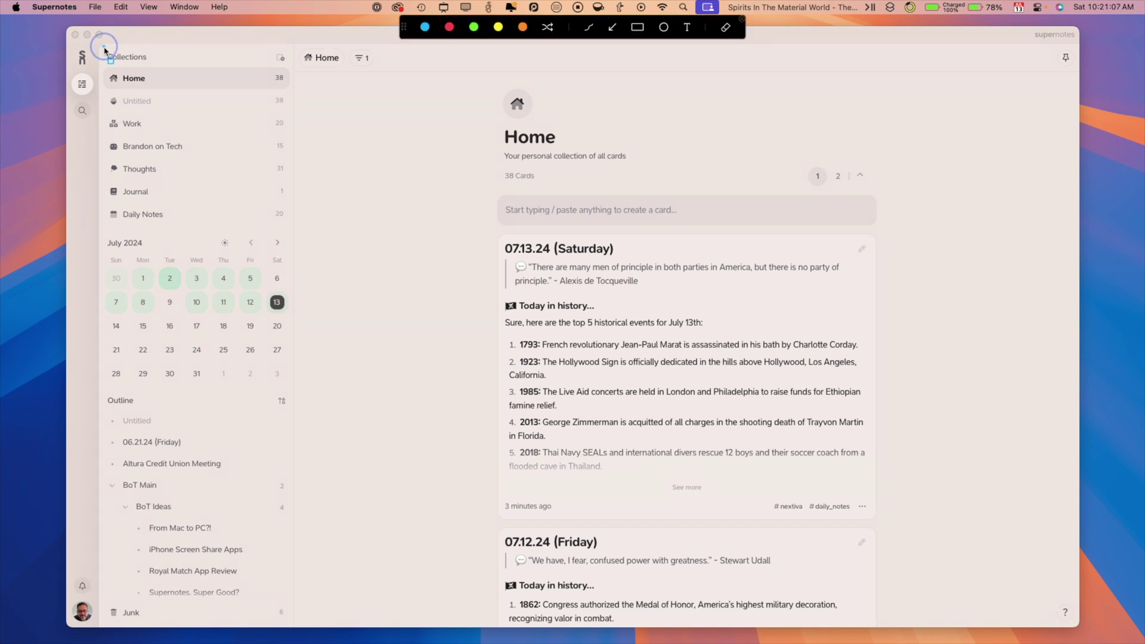
pyautogui.moveTo(104, 47)
pyautogui.mouseDown()
pyautogui.moveTo(273, 416)
pyautogui.moveTo(292, 624)
pyautogui.mouseUp()
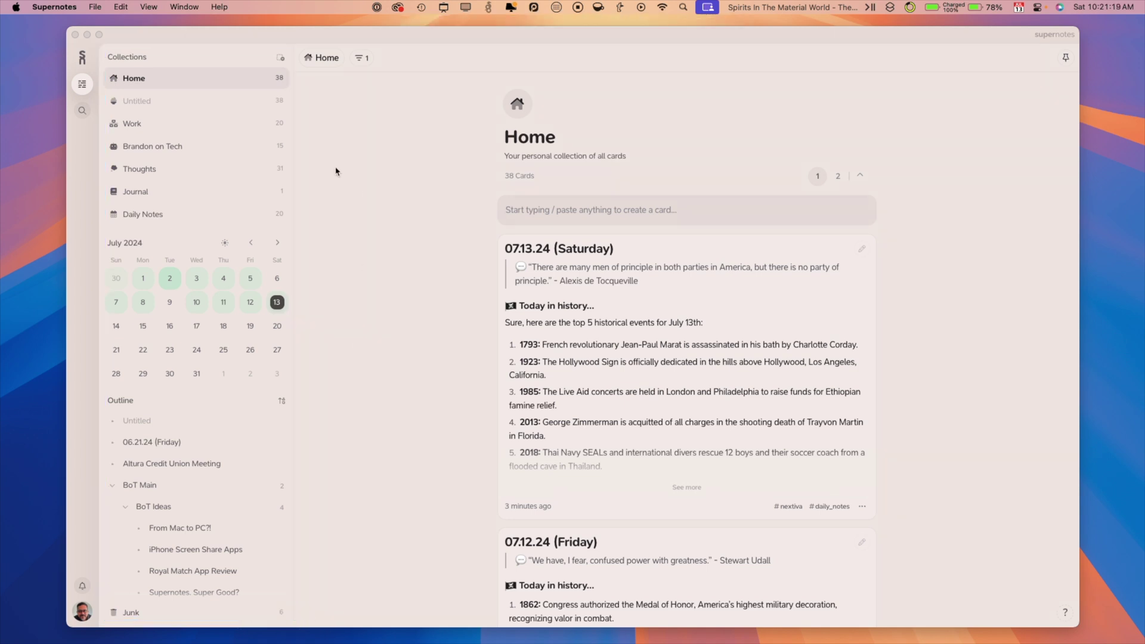
pyautogui.moveTo(297, 44)
pyautogui.mouseDown()
pyautogui.moveTo(1051, 480)
pyautogui.moveTo(1077, 628)
pyautogui.mouseUp()
pyautogui.hotkey('ctrl', 'shift', 'a')
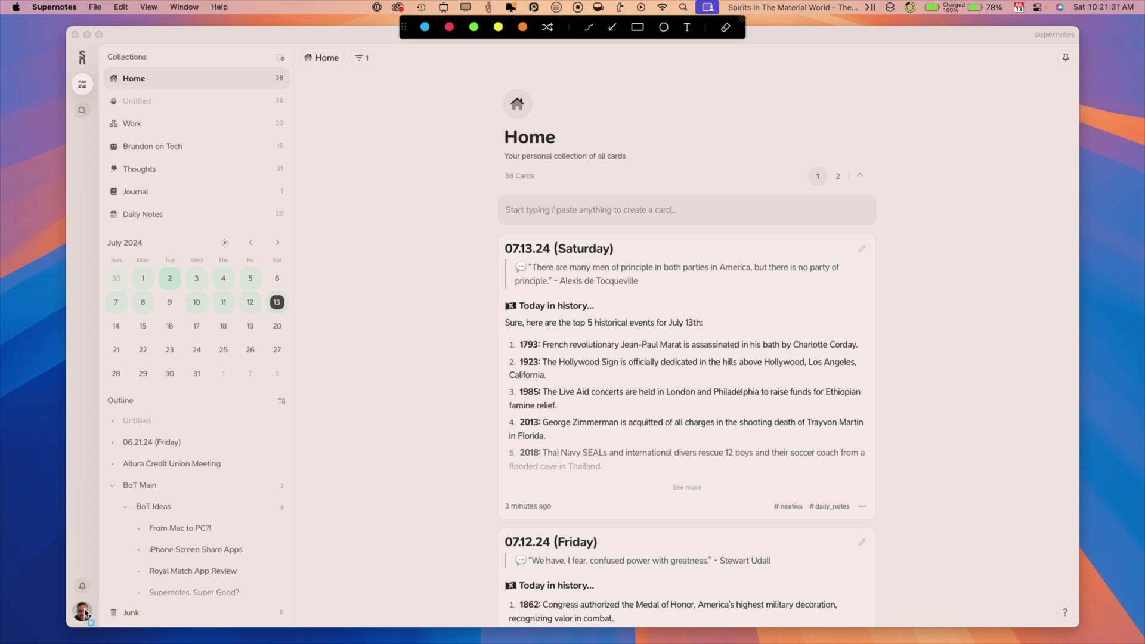
pyautogui.moveTo(70, 596); pyautogui.dragTo(100, 623)
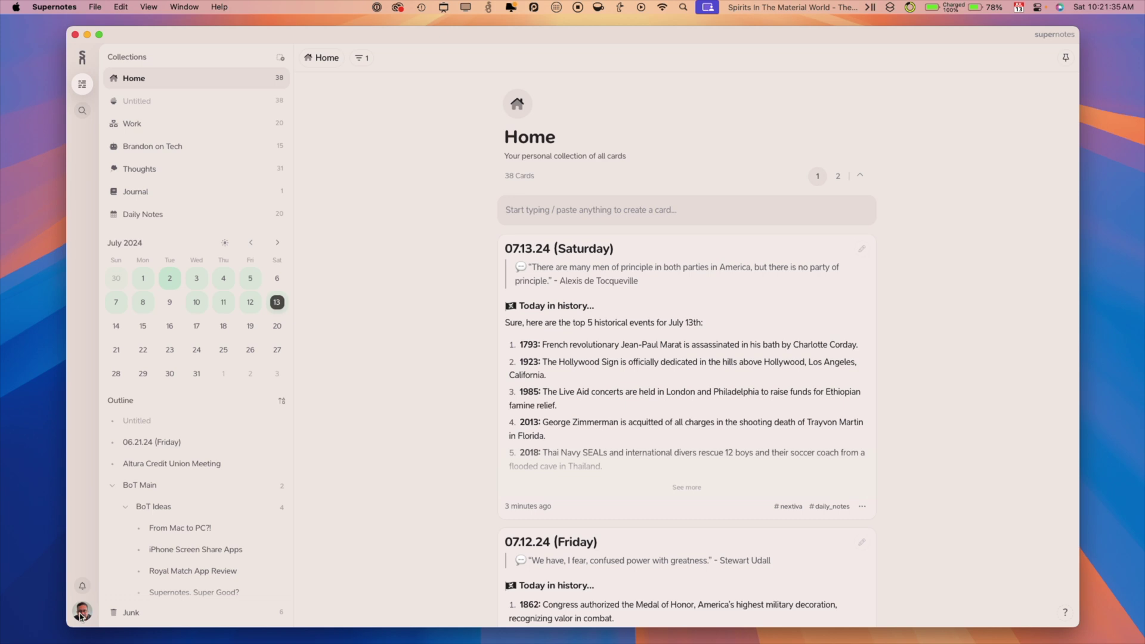
# Step: Open Achievements from the account menu to view the challenge list
pyautogui.click(81, 614)
pyautogui.hotkey('ctrl', 'shift', 'a')
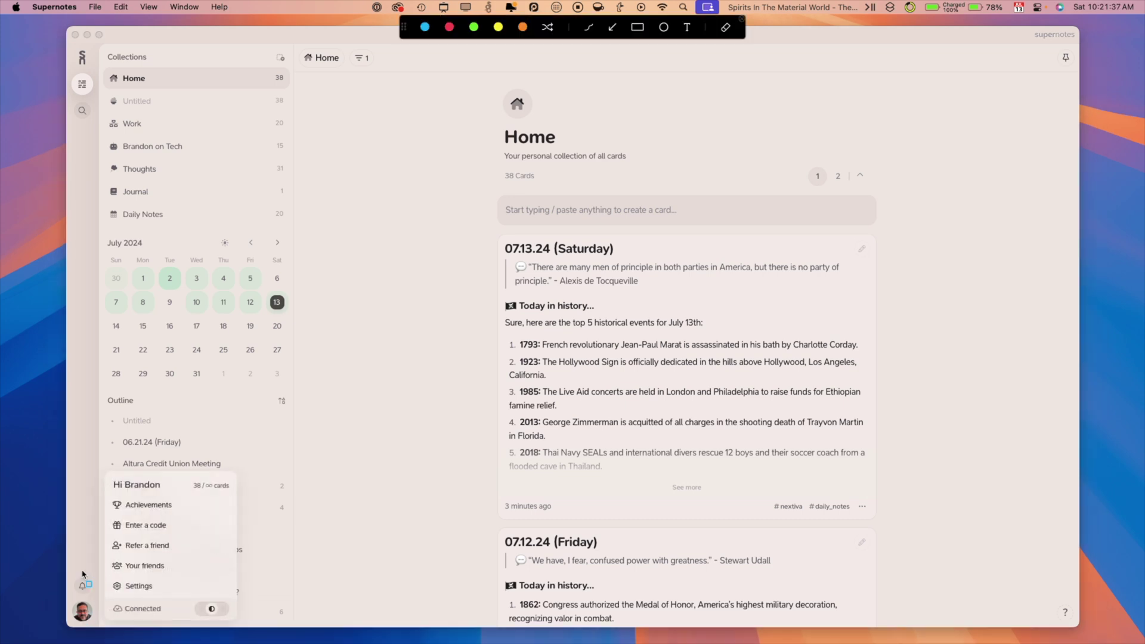
pyautogui.click(149, 505)
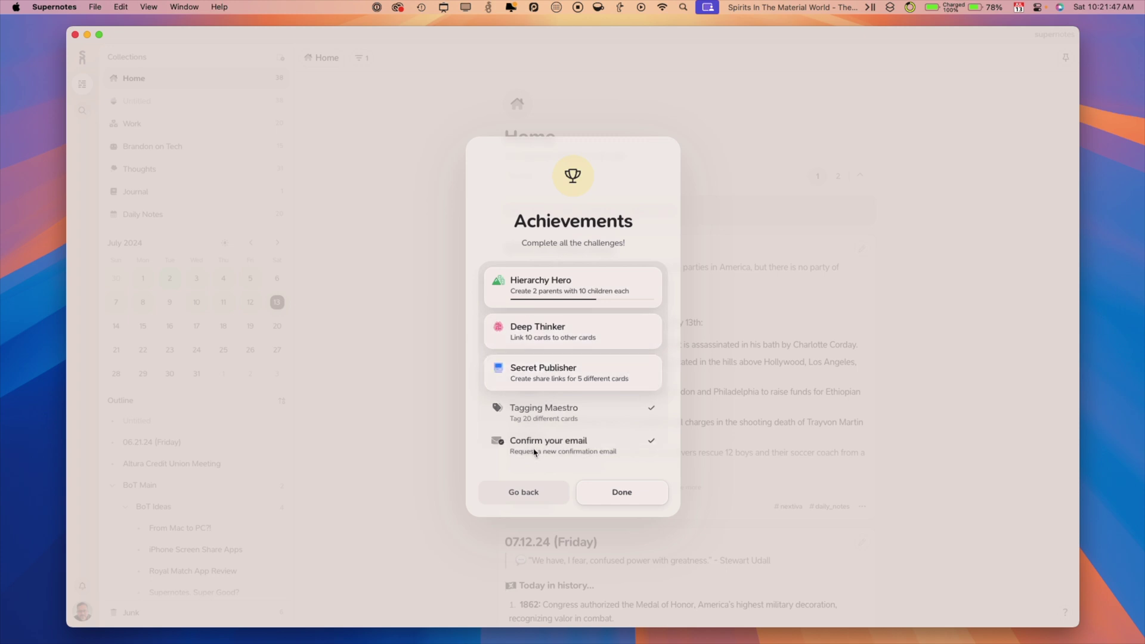
# Step: Leave Achievements and open Settings from the account menu
pyautogui.click(538, 500)
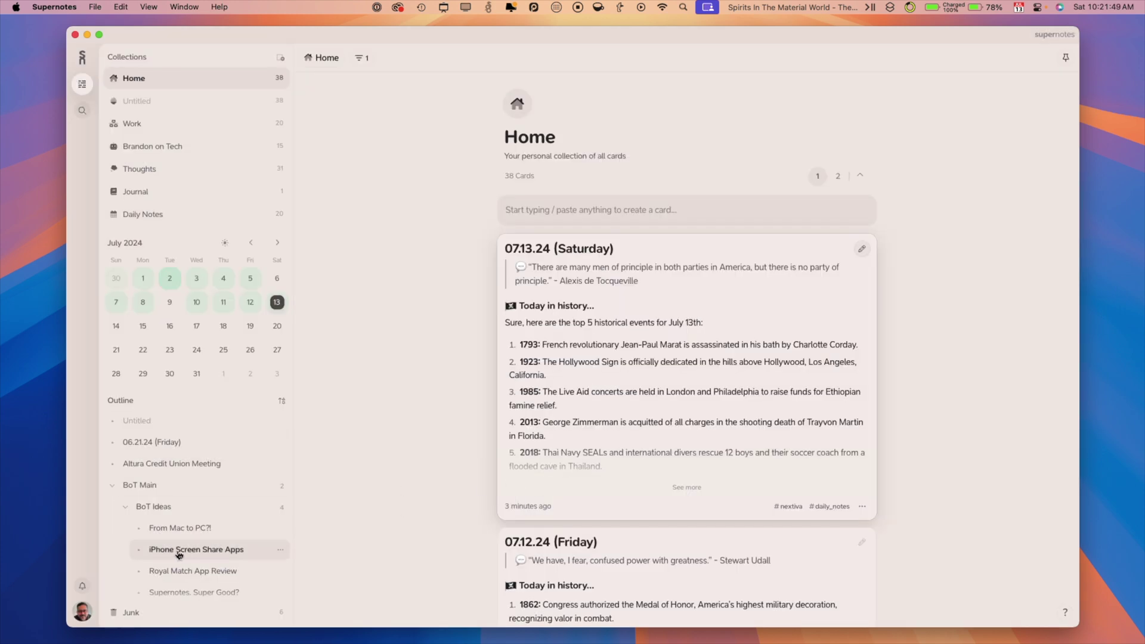
pyautogui.click(82, 611)
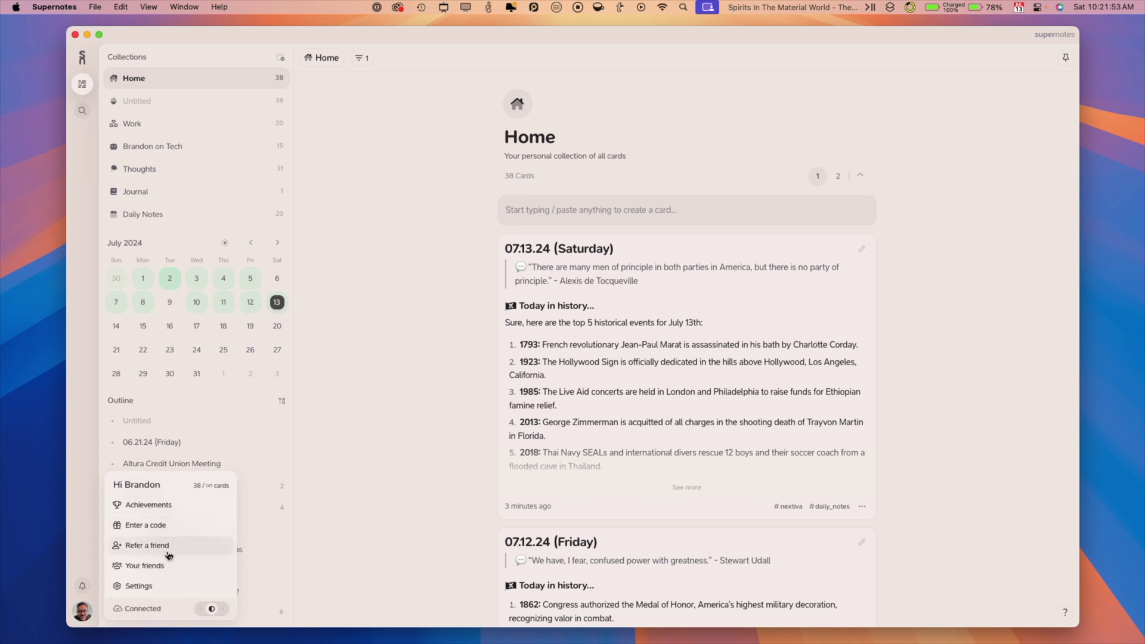
pyautogui.click(143, 586)
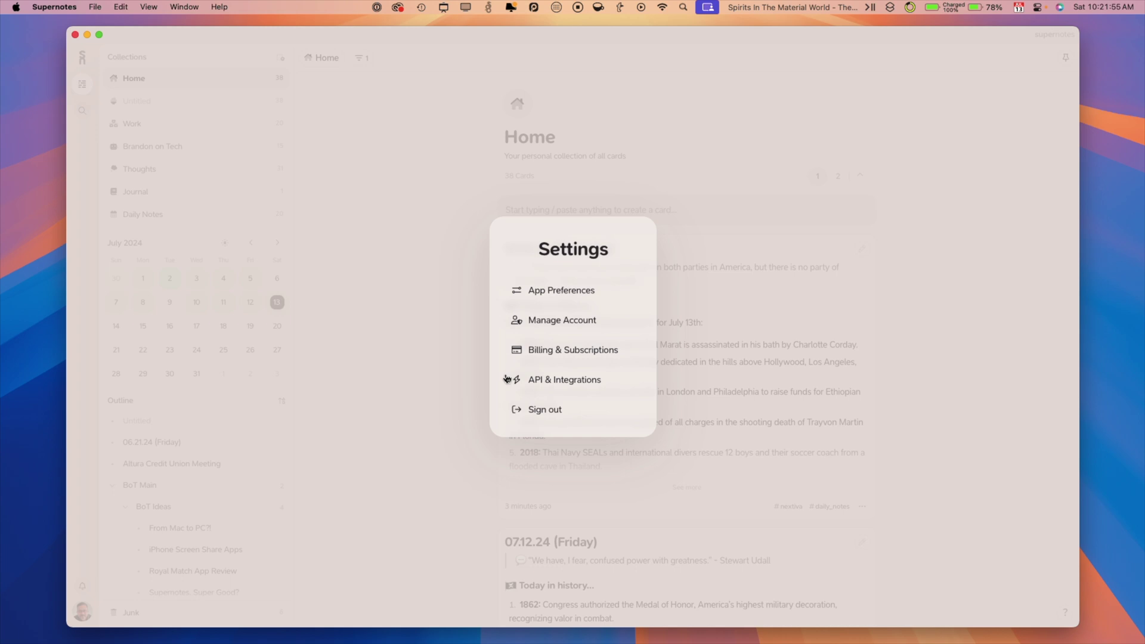
# Step: Go to App Preferences > App Appearance: Theme Mode Automatic, Day Deuterium, Night Zinc
pyautogui.click(544, 295)
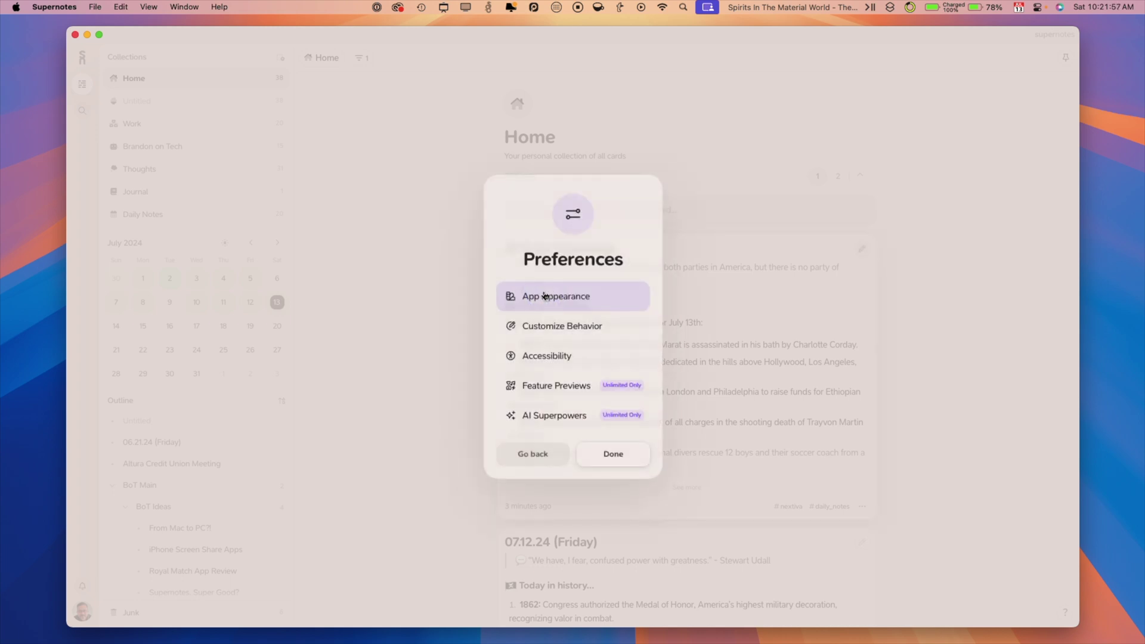
pyautogui.click(545, 454)
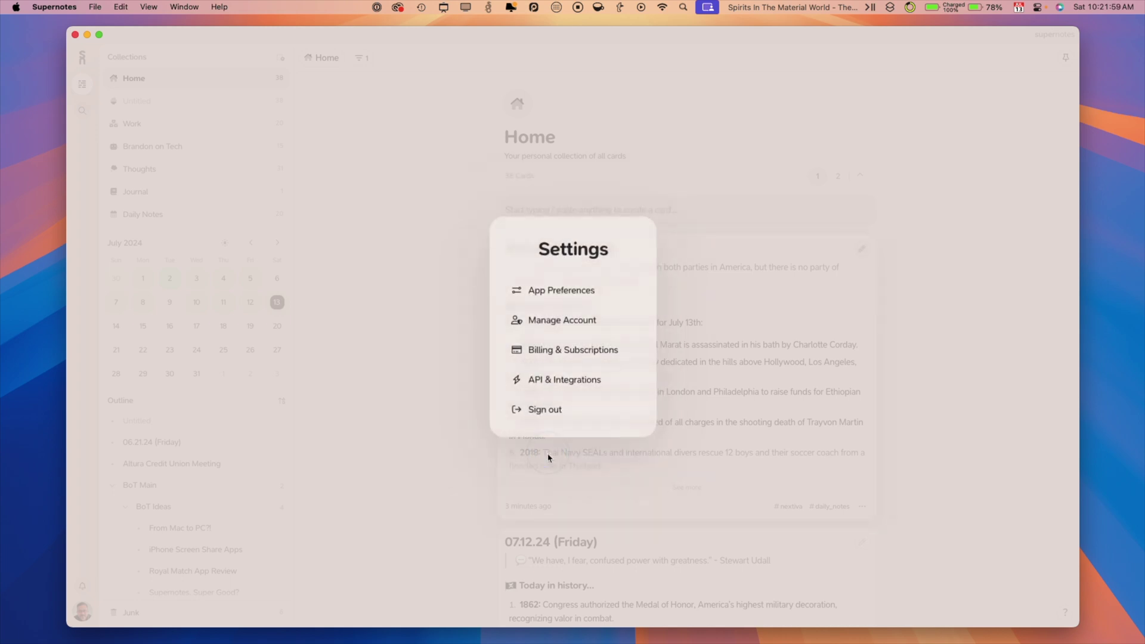
pyautogui.click(554, 291)
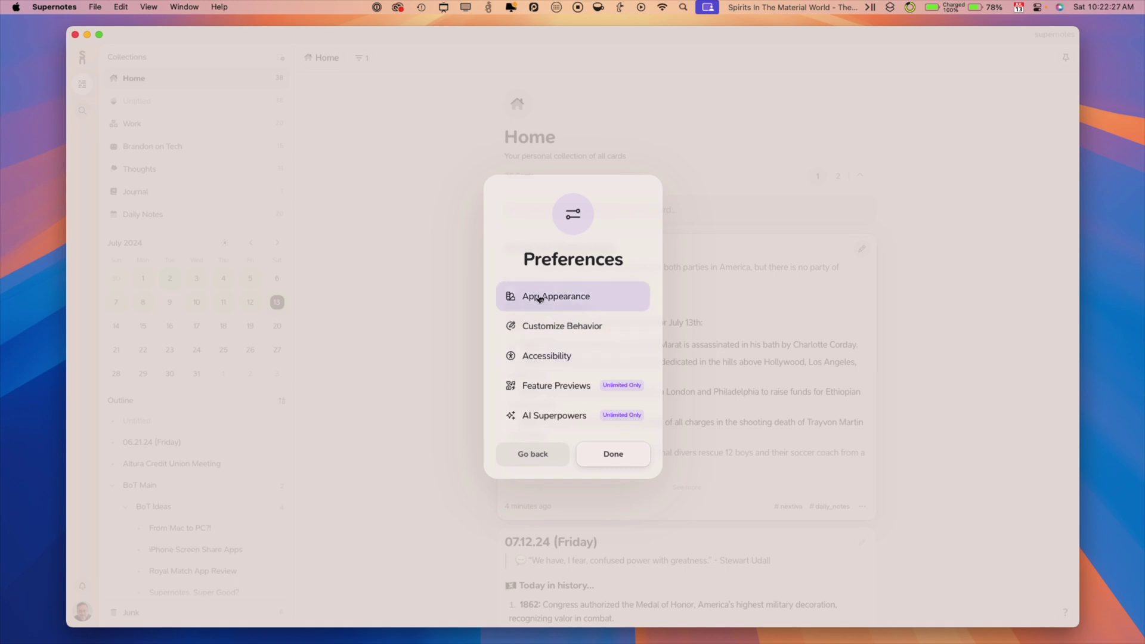
pyautogui.click(539, 299)
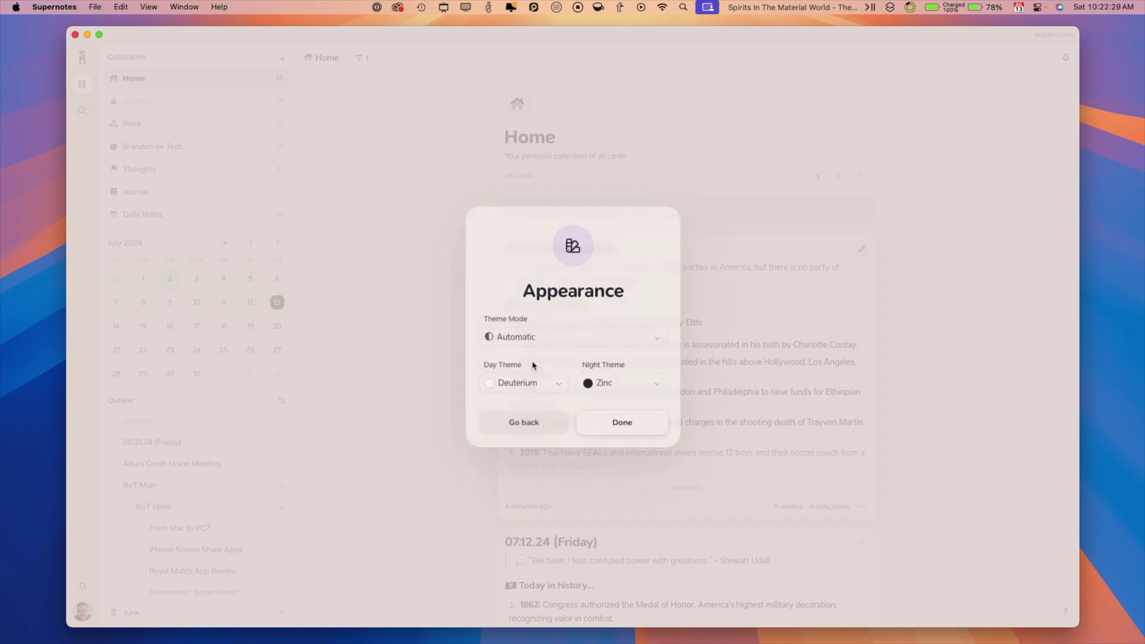
# Step: Preview the Hydrogen, Deuterium, Zinc and Carbon day themes in turn
pyautogui.click(550, 386)
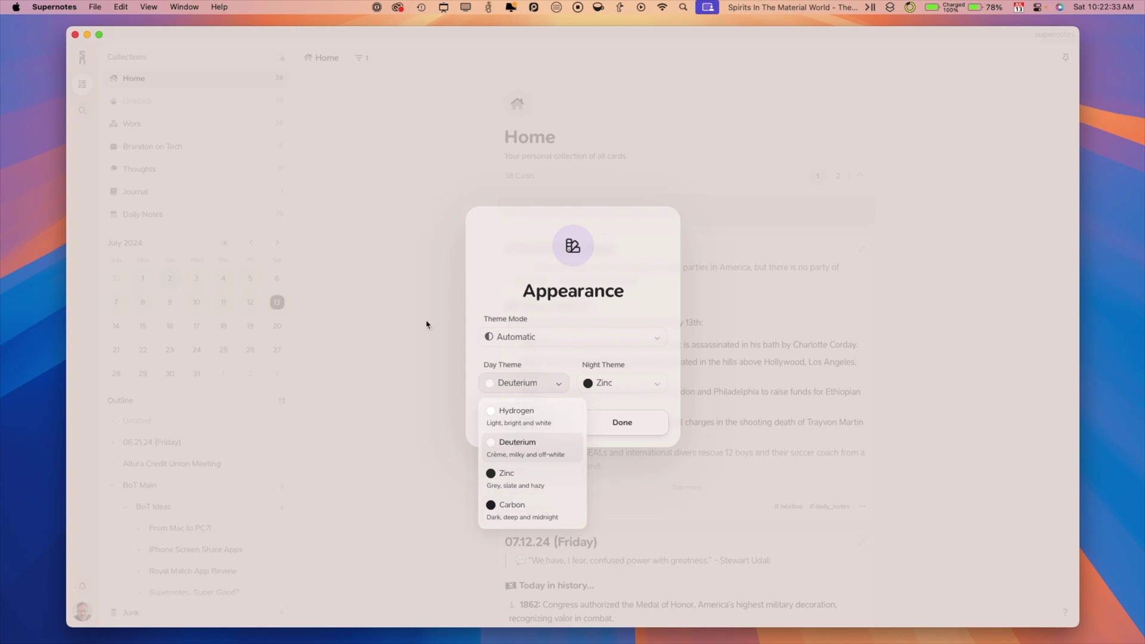
pyautogui.click(507, 413)
pyautogui.click(549, 389)
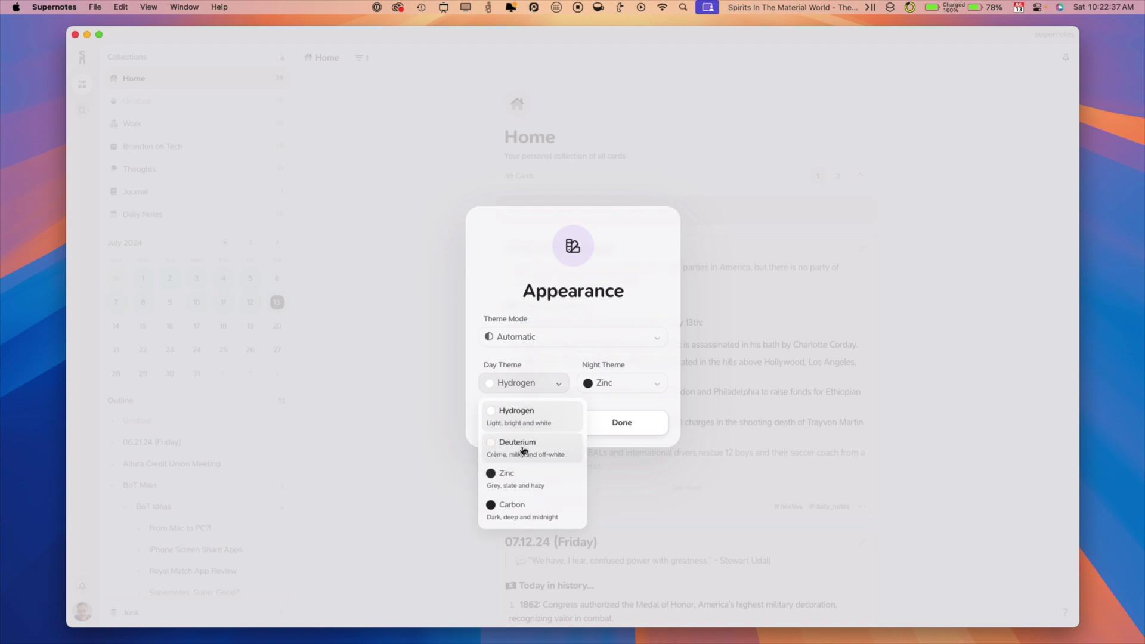
pyautogui.click(523, 450)
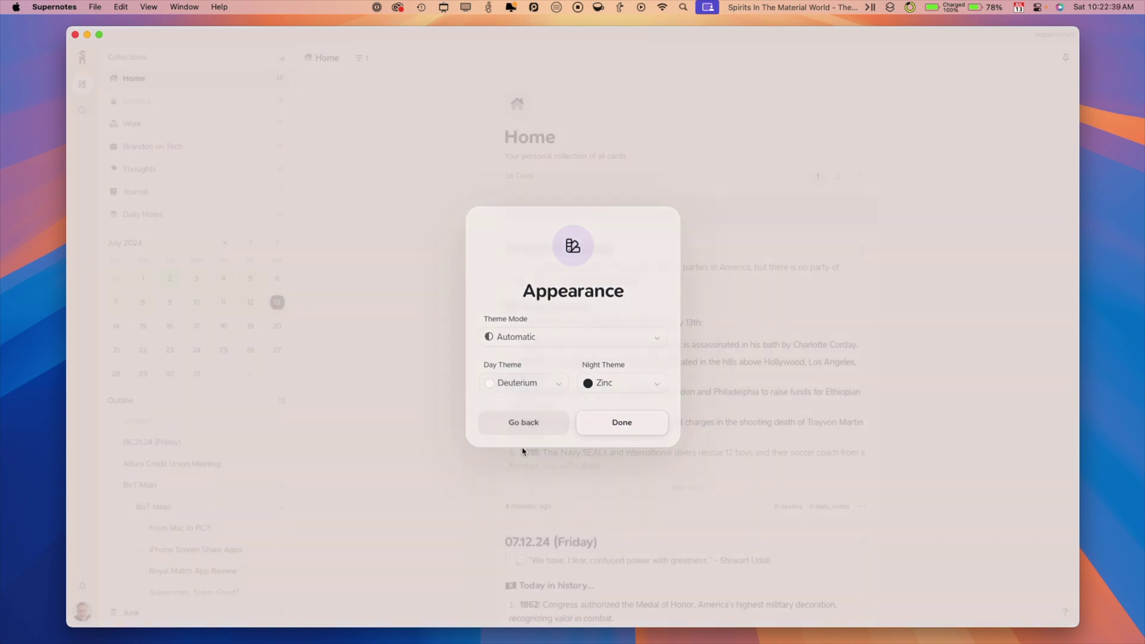
pyautogui.click(557, 381)
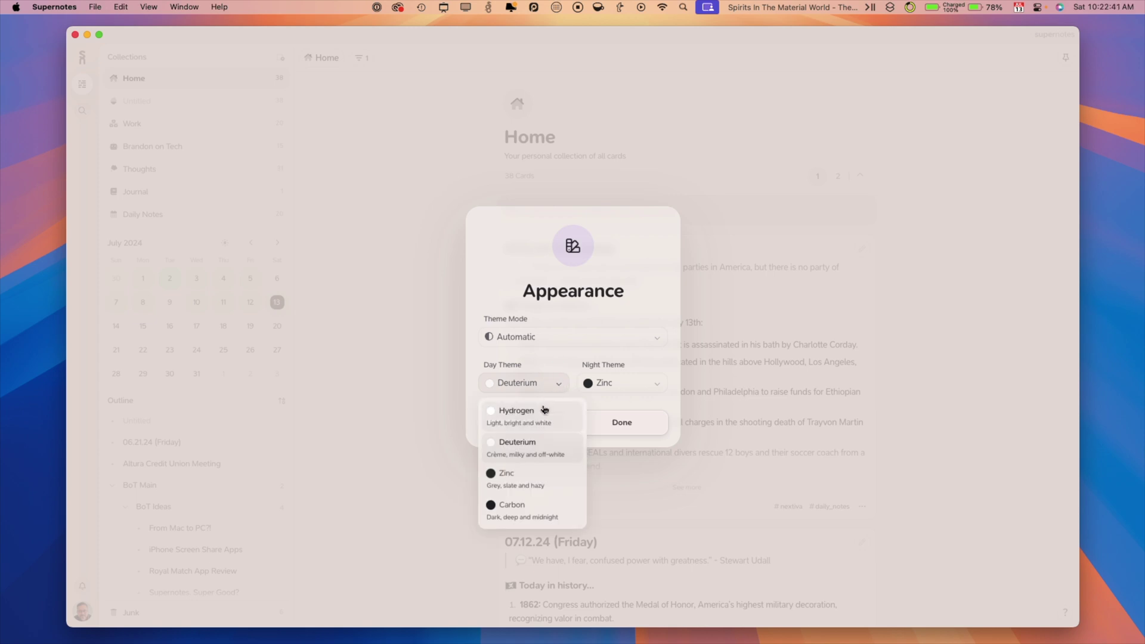
pyautogui.click(517, 479)
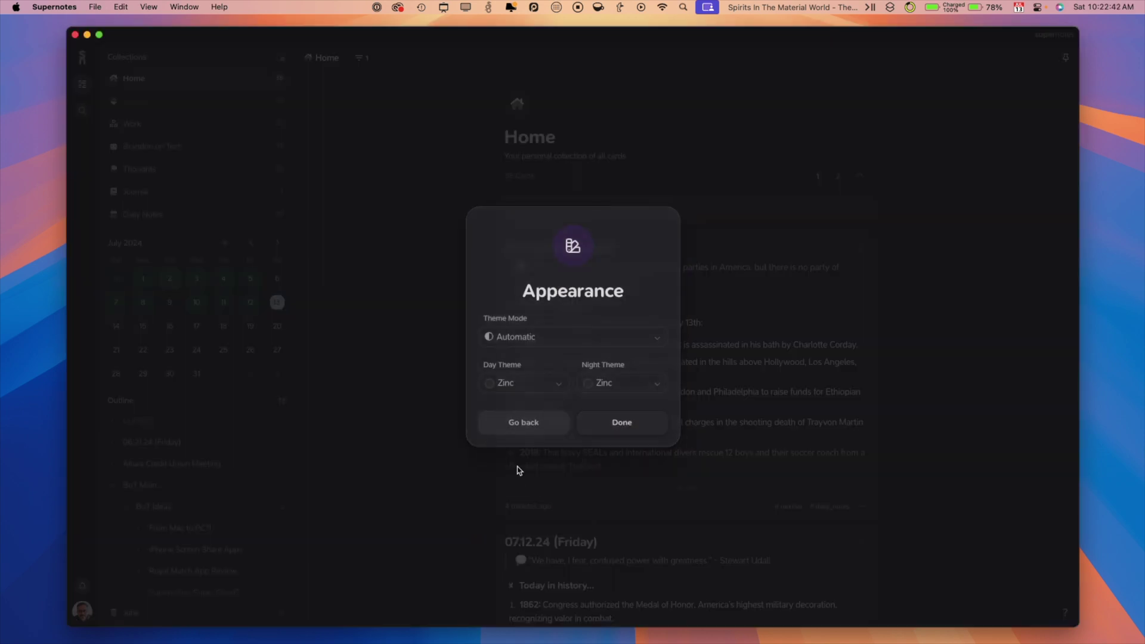
pyautogui.click(551, 383)
pyautogui.click(510, 506)
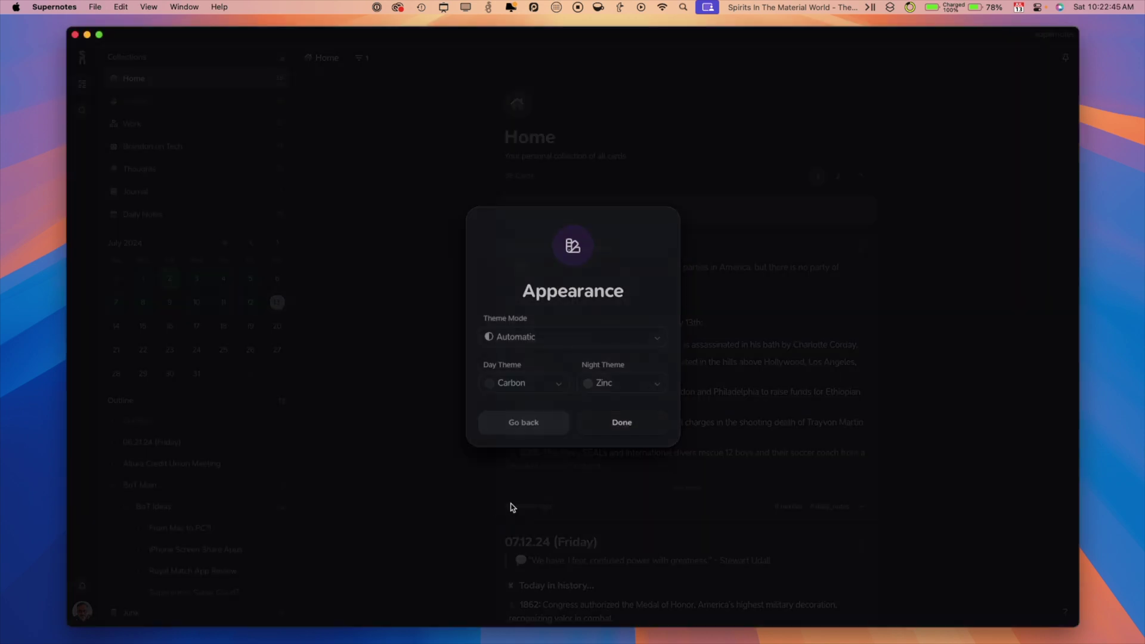
# Step: Set the day theme back to Deuterium and return to the Preferences list
pyautogui.click(553, 384)
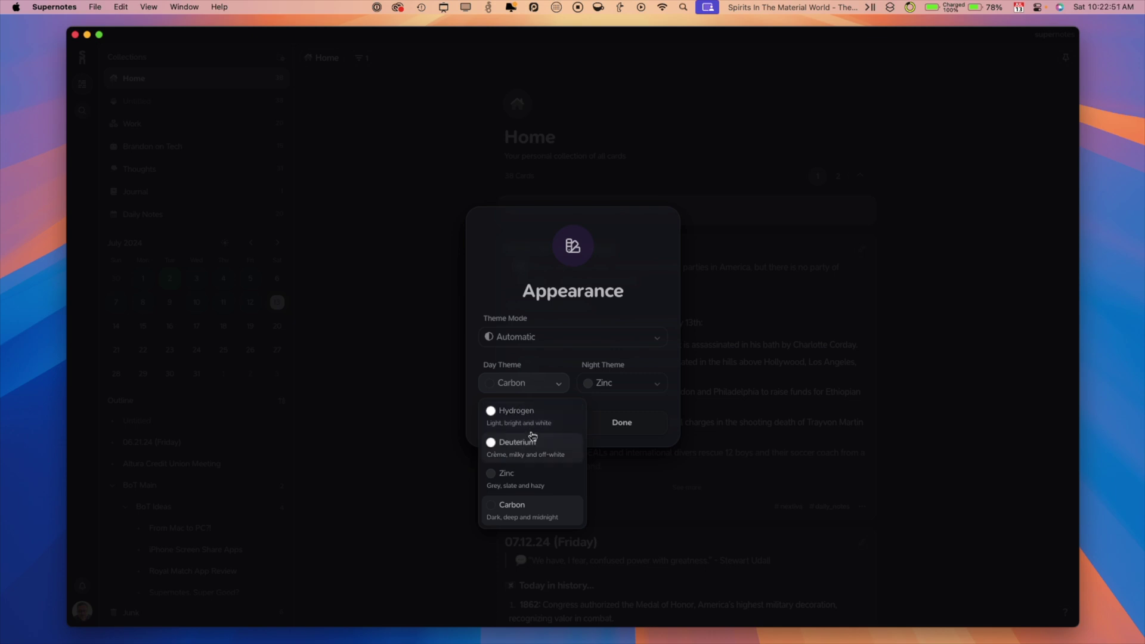
pyautogui.click(508, 444)
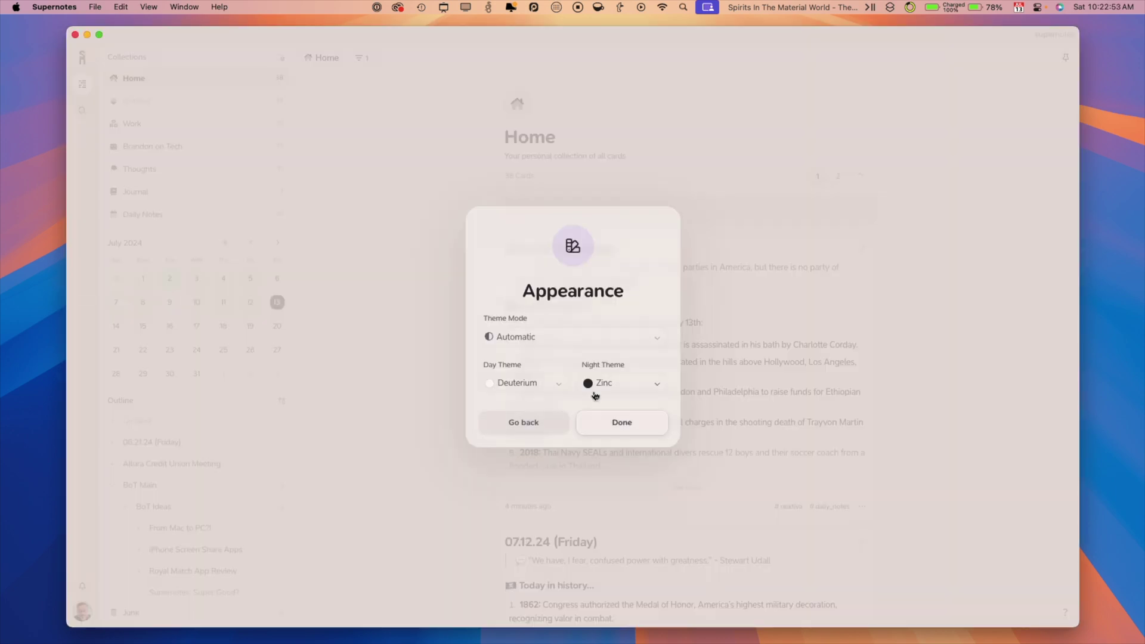
pyautogui.click(520, 424)
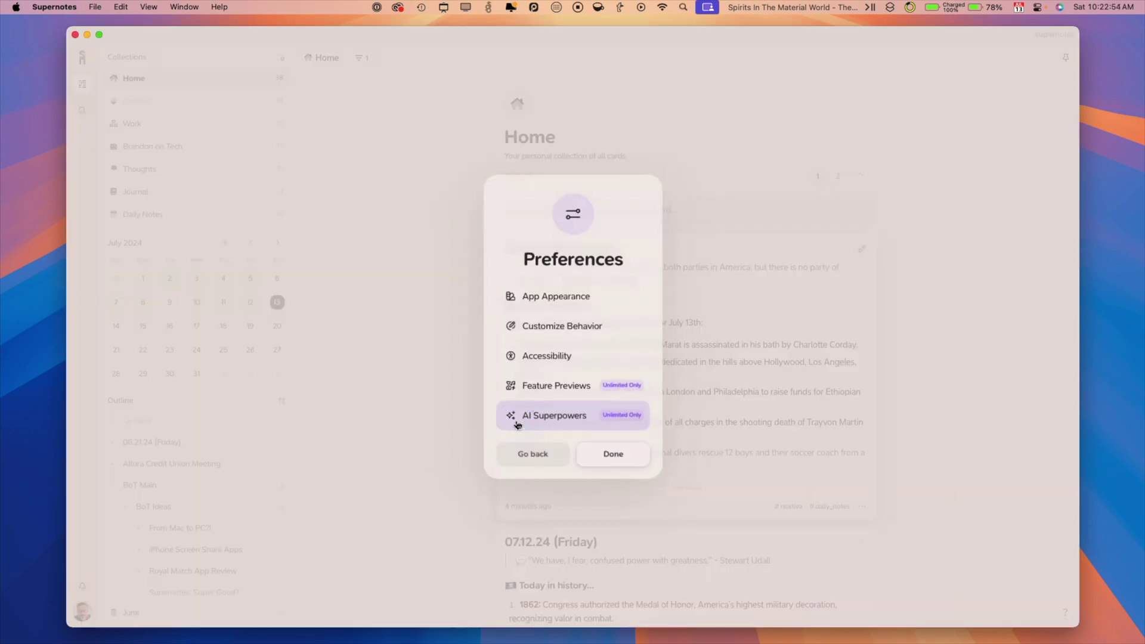
pyautogui.click(556, 328)
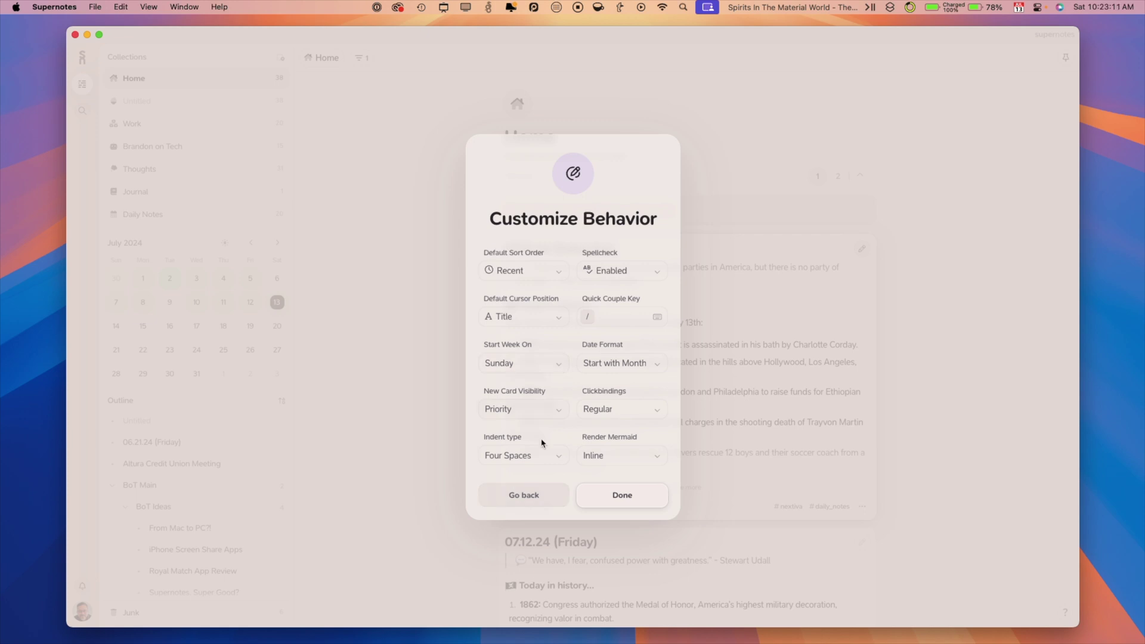
pyautogui.click(524, 496)
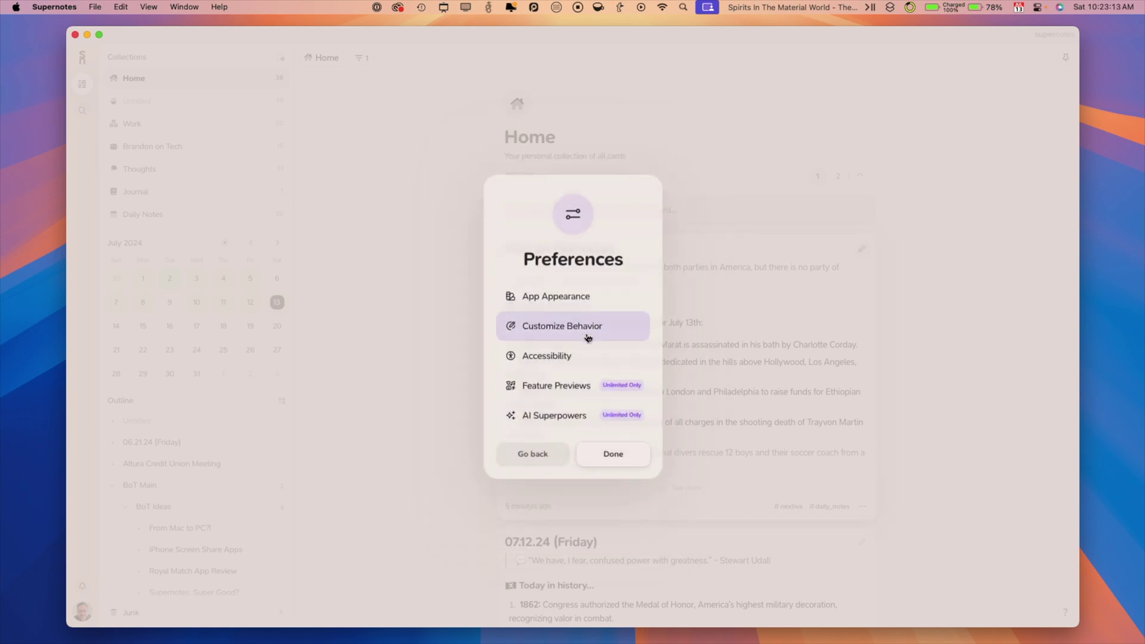
pyautogui.click(557, 365)
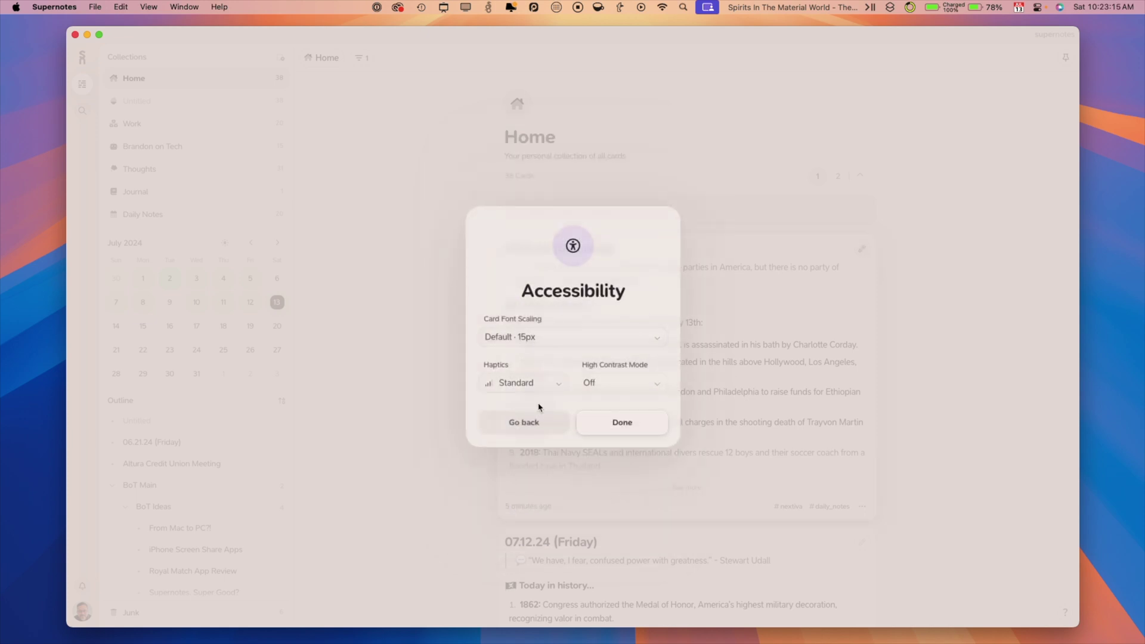
pyautogui.click(529, 427)
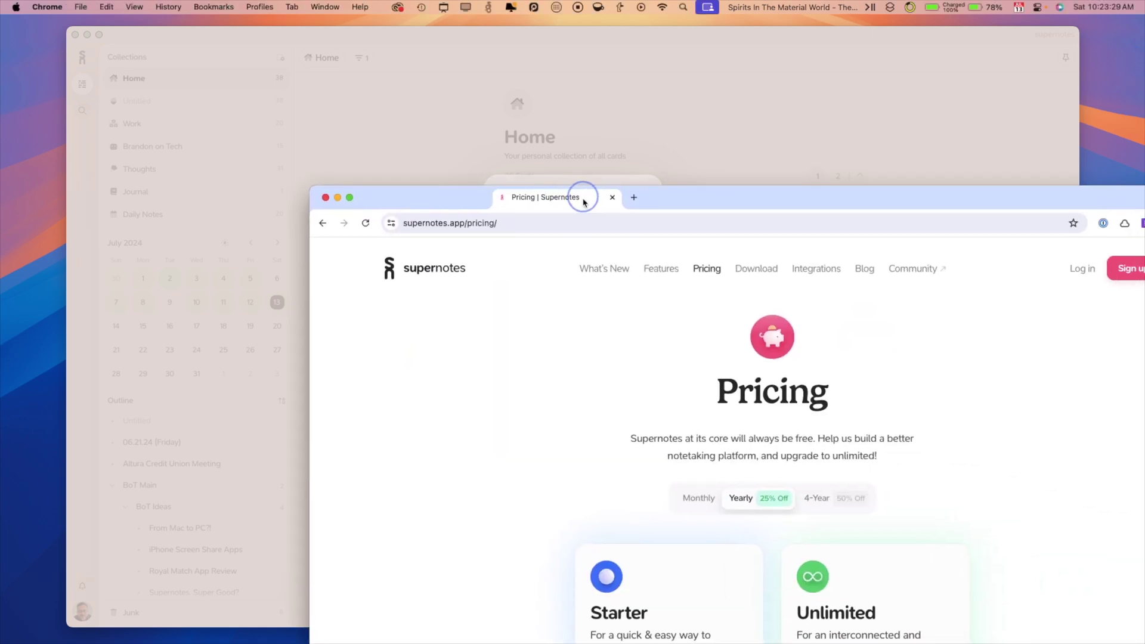
# Step: Scroll through the Starter and Unlimited pricing plans in Chrome, then close the browser window
pyautogui.moveTo(583, 197); pyautogui.dragTo(405, 47)
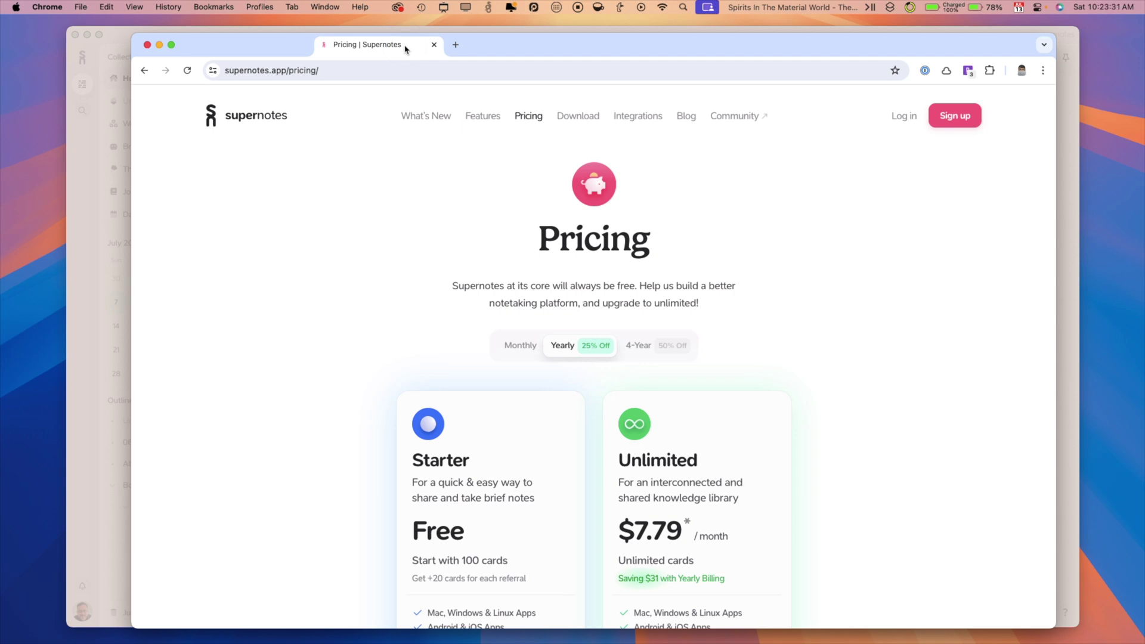
pyautogui.scroll(-5, 391, 465)
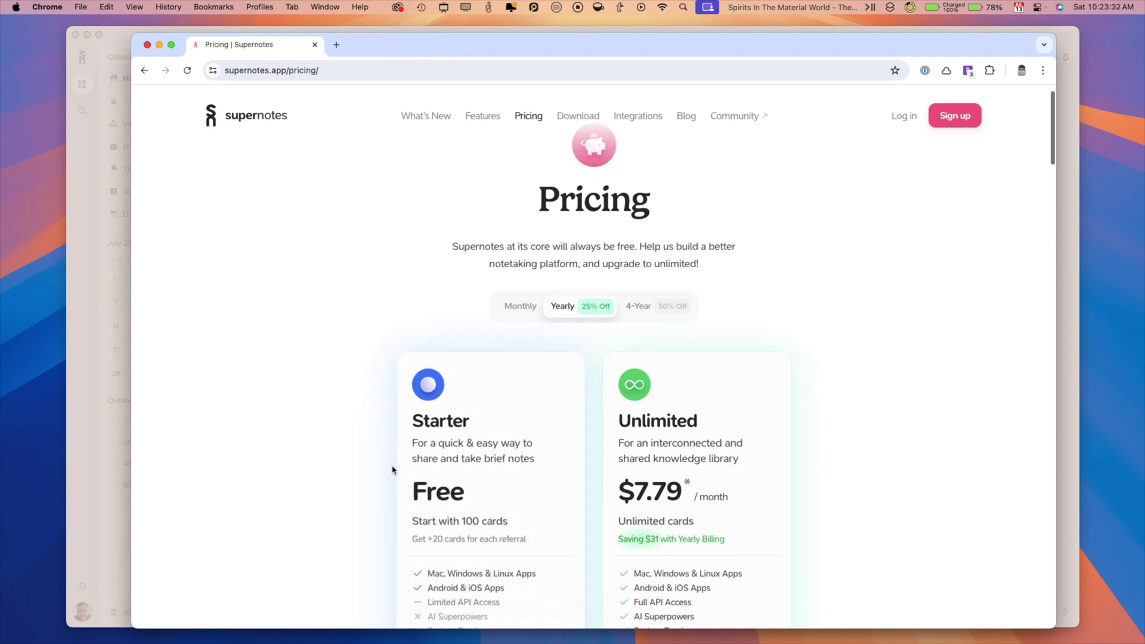
pyautogui.scroll(-4, 393, 469)
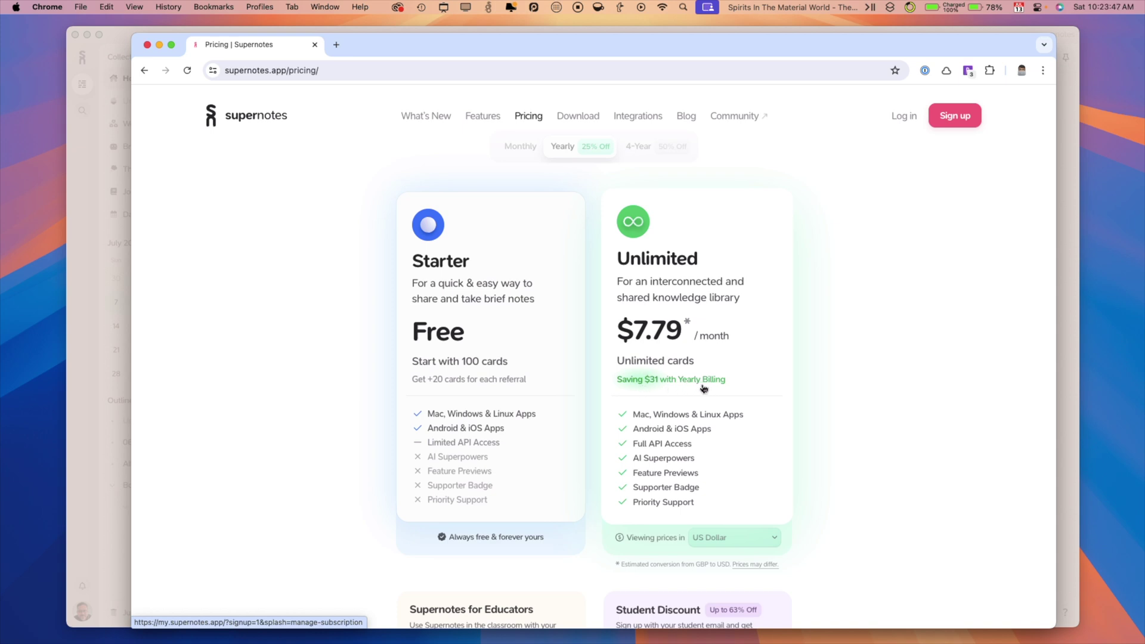
pyautogui.scroll(-3, 753, 422)
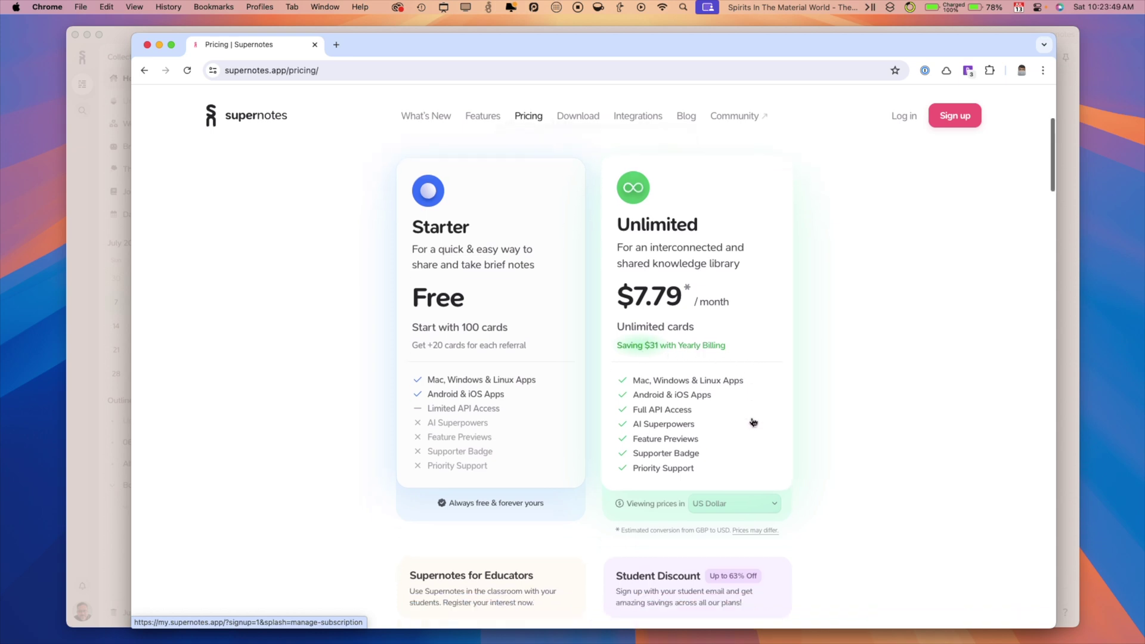
pyautogui.scroll(-3, 753, 422)
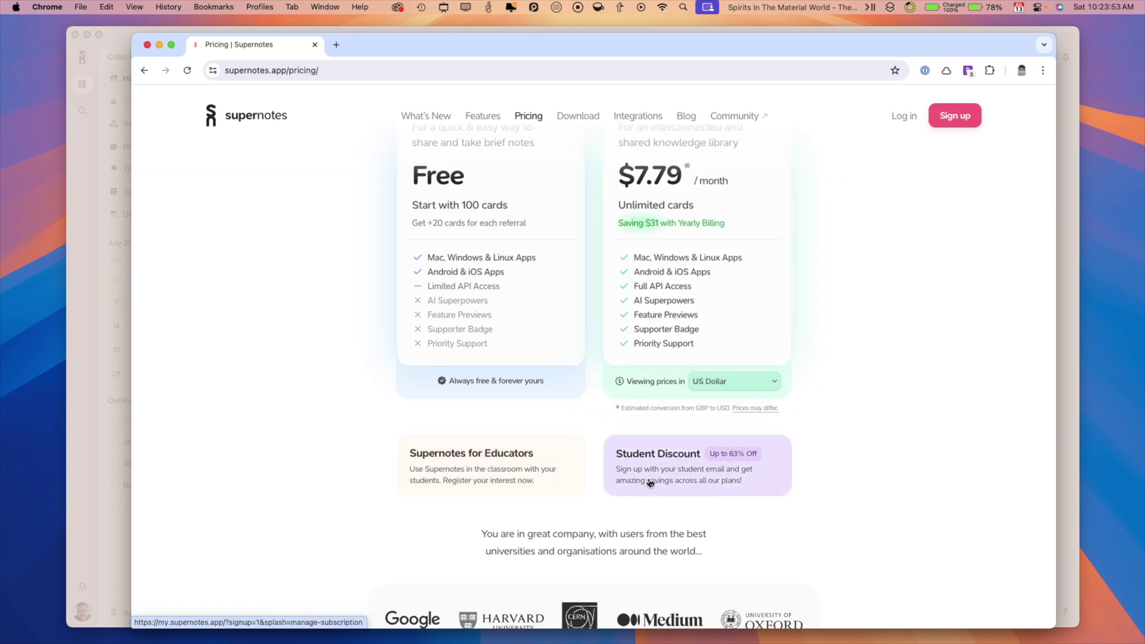
pyautogui.scroll(10, 322, 256)
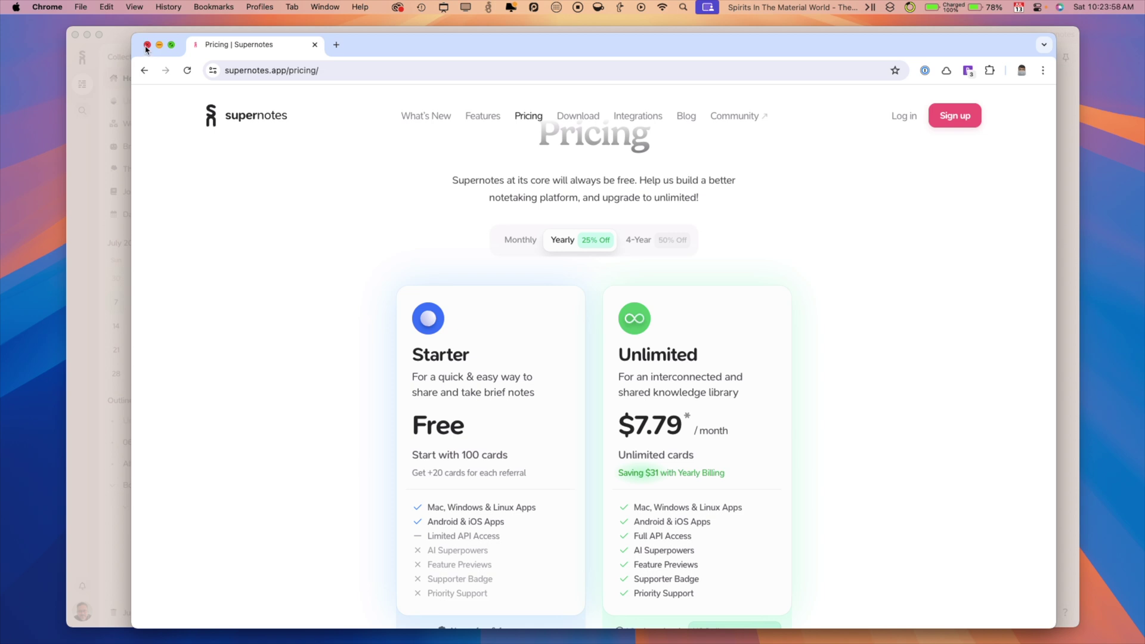
pyautogui.click(146, 45)
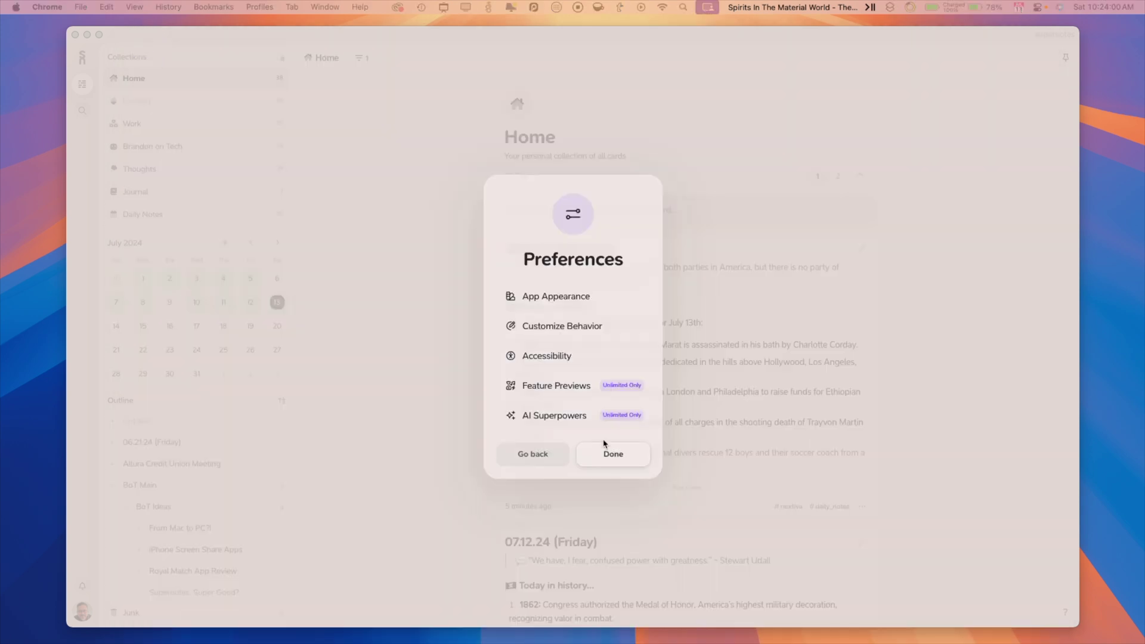
# Step: Close Preferences with Done and outline the Collections list with an annotation rectangle
pyautogui.click(542, 454)
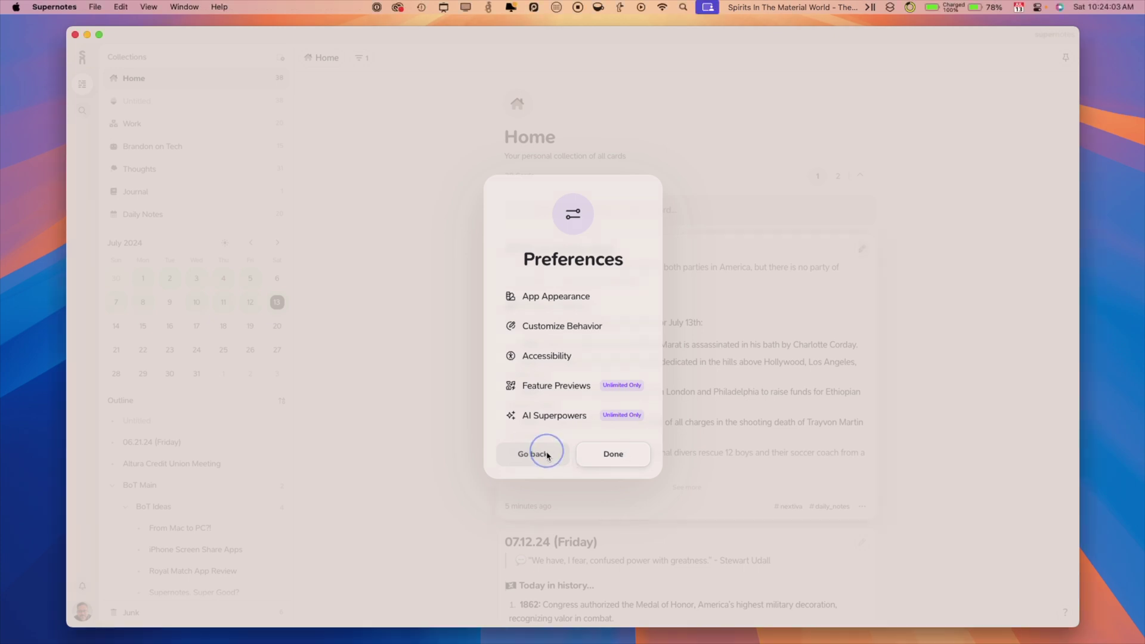
pyautogui.click(592, 456)
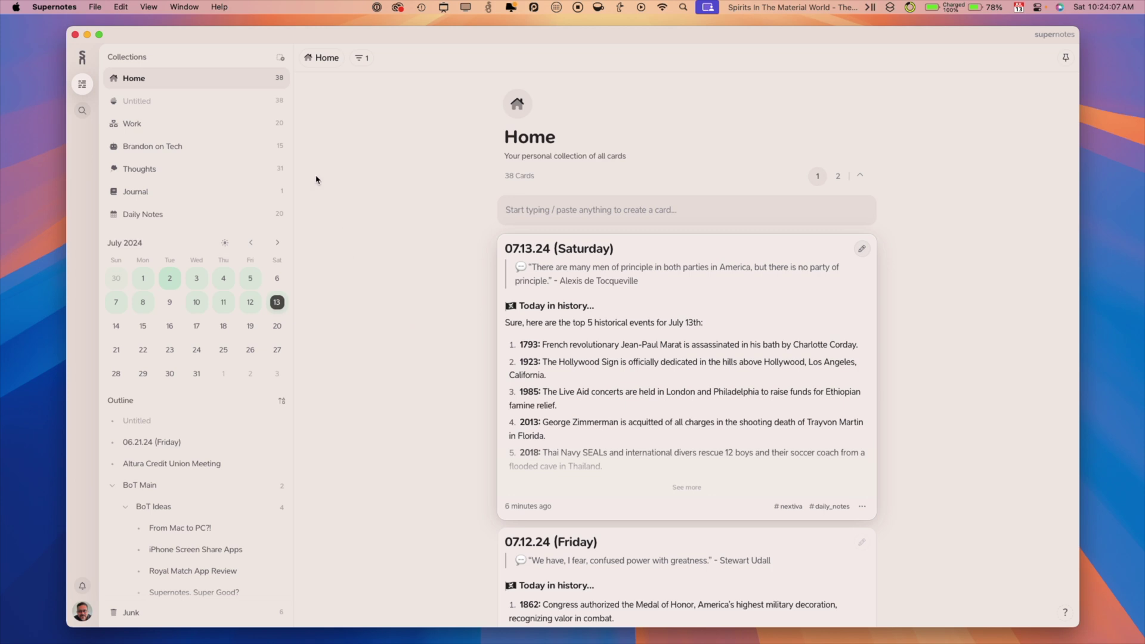
pyautogui.press('ctrl+alt+cmd+a')
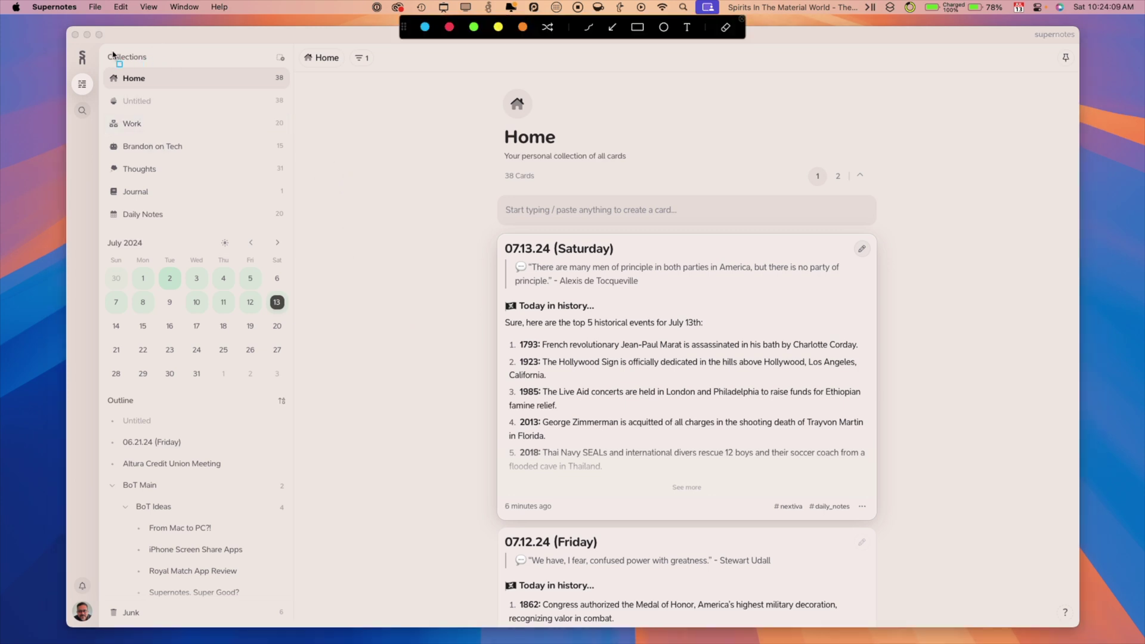
pyautogui.moveTo(101, 52)
pyautogui.mouseDown()
pyautogui.moveTo(226, 219)
pyautogui.moveTo(292, 238)
pyautogui.mouseUp()
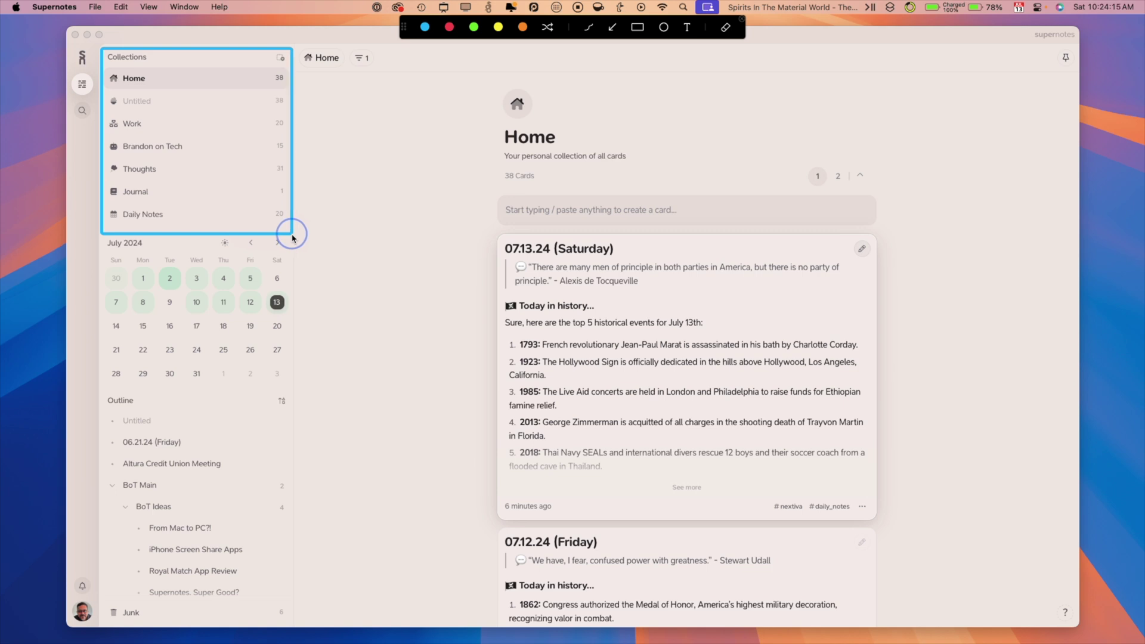
pyautogui.moveTo(292, 238); pyautogui.dragTo(292, 238)
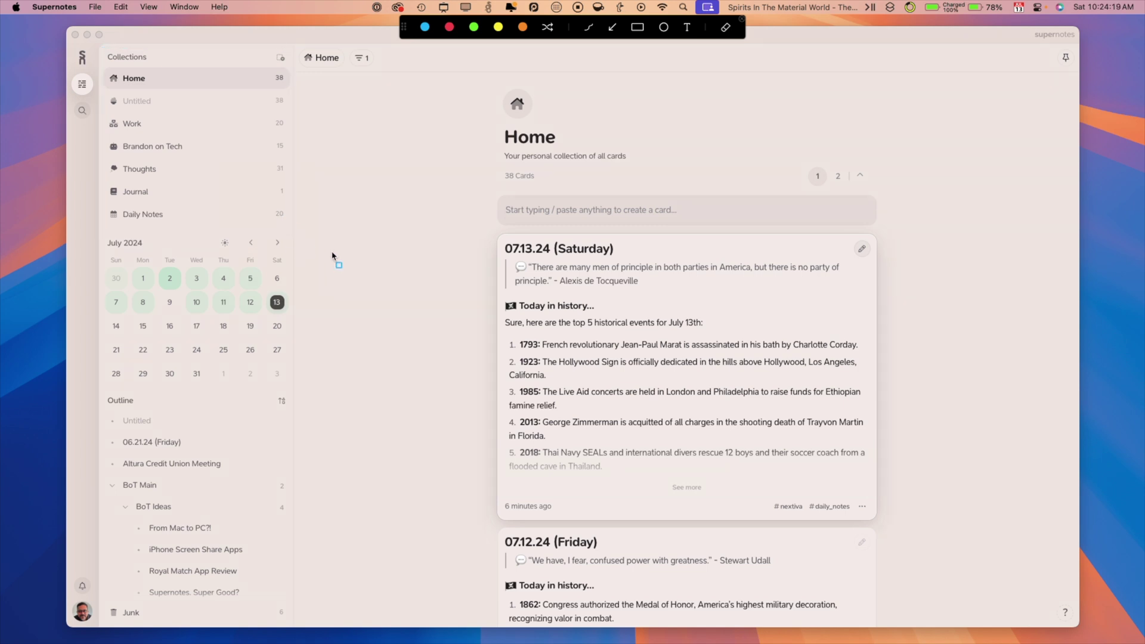
# Step: Dismiss the annotation tools and show the Brandon on Tech collection's 15 cards
pyautogui.press('Escape')
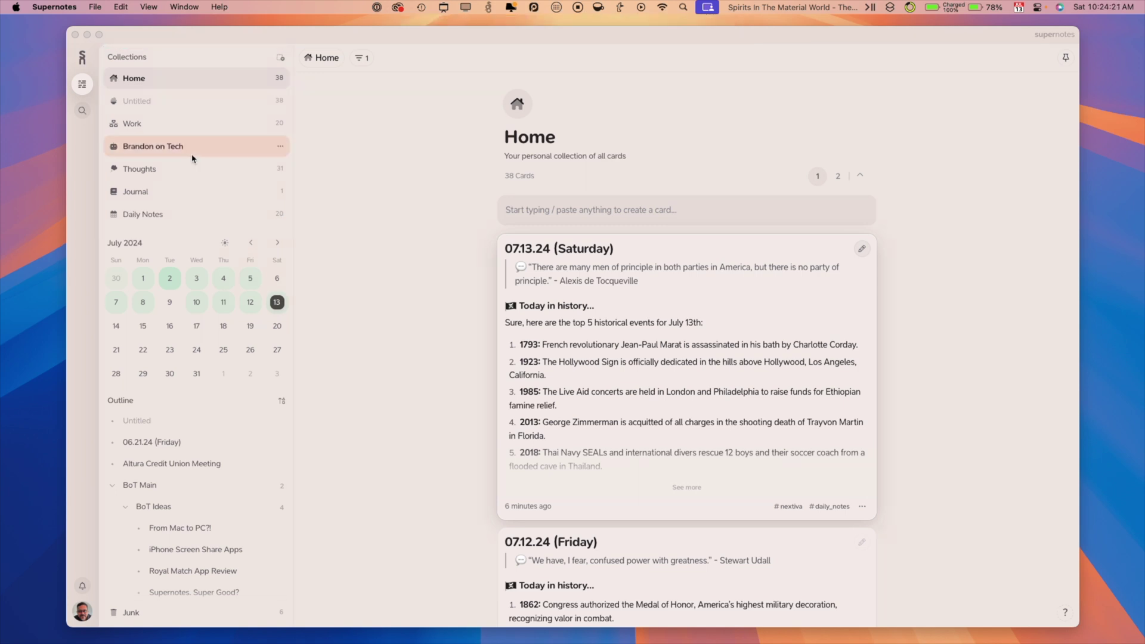
pyautogui.click(145, 150)
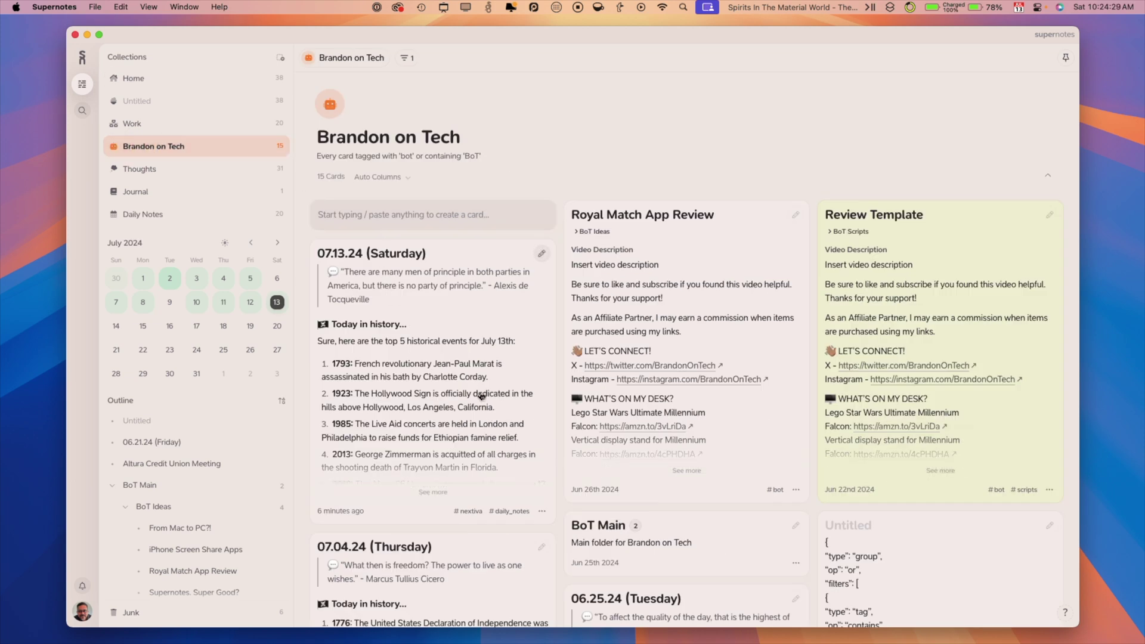
pyautogui.scroll(-5, 480, 396)
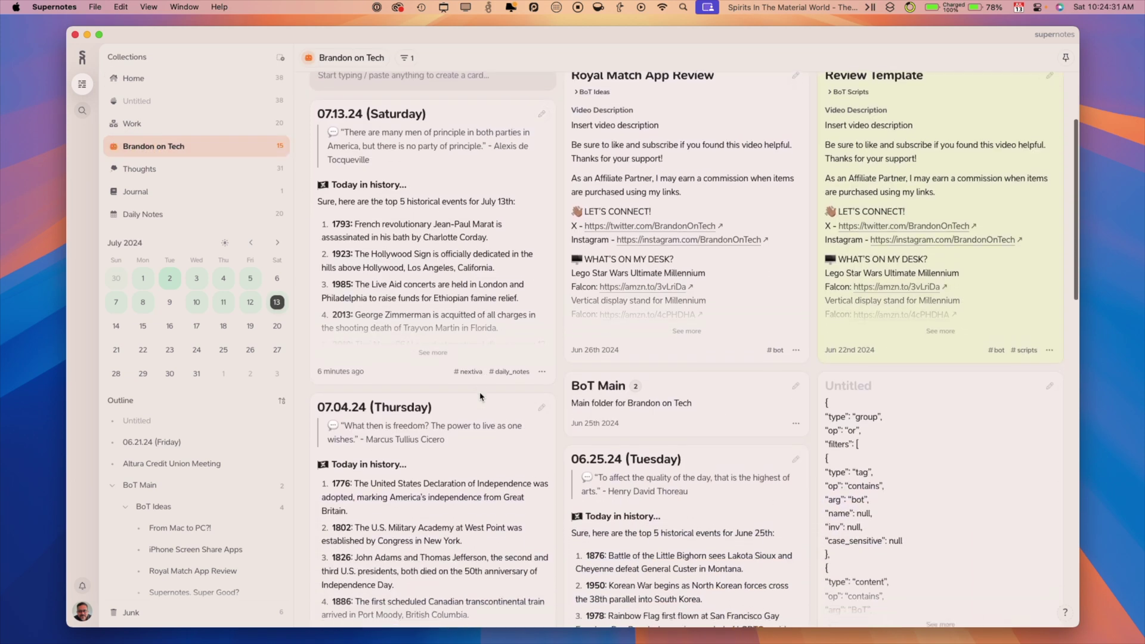
pyautogui.scroll(-3, 481, 395)
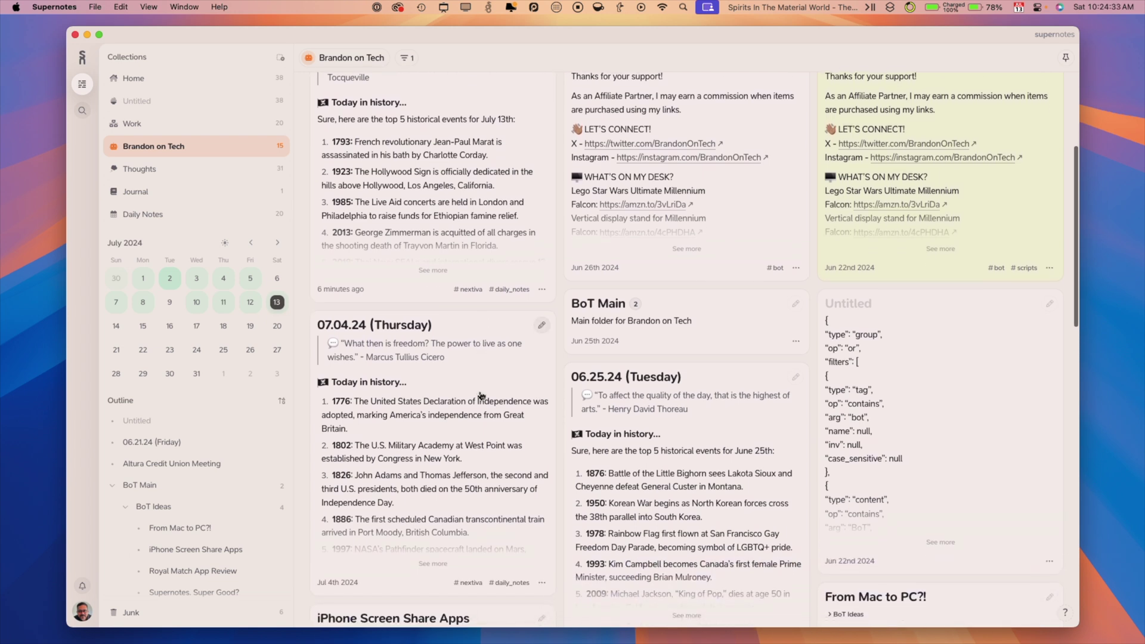
pyautogui.scroll(7, 481, 396)
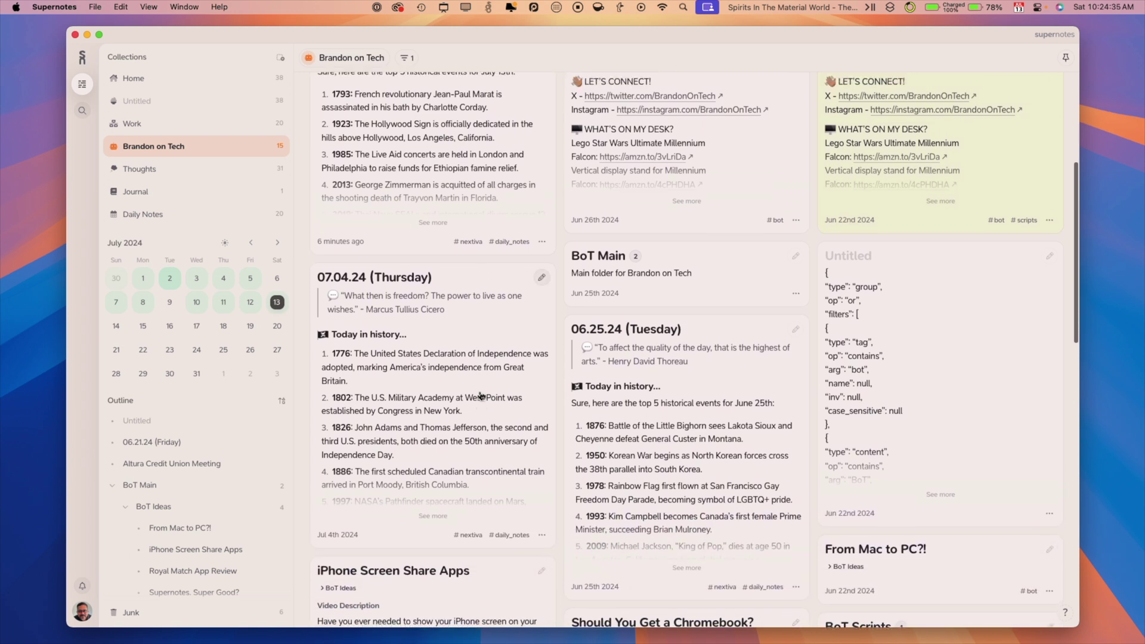
pyautogui.scroll(1, 481, 395)
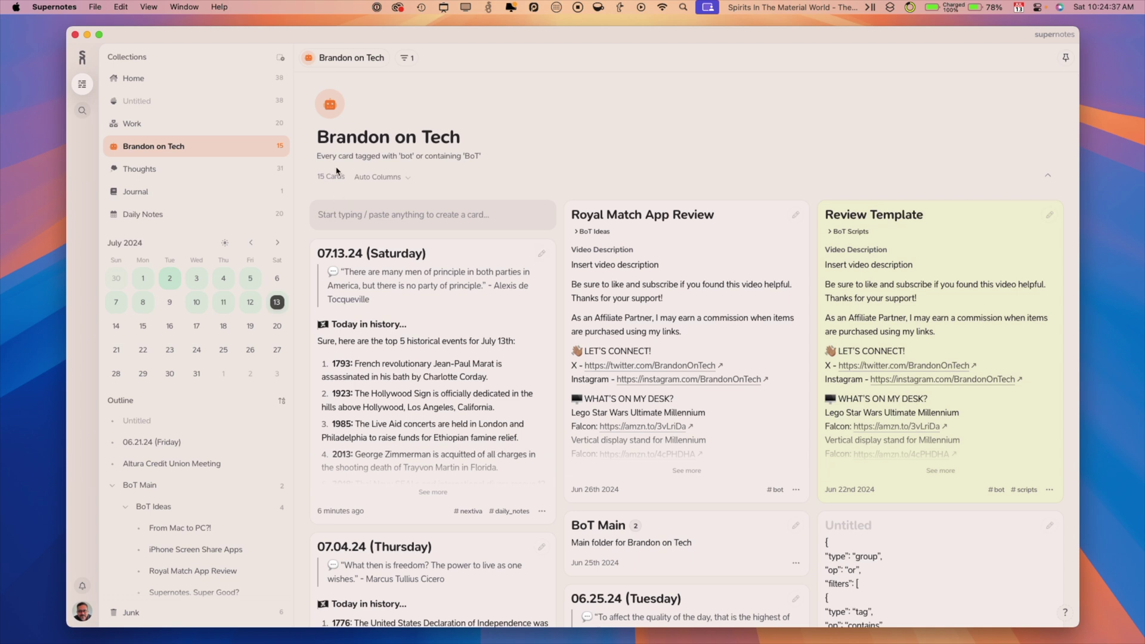
# Step: Check the card filter dropdown, then bring up Edit Collection for Brandon on Tech
pyautogui.click(409, 58)
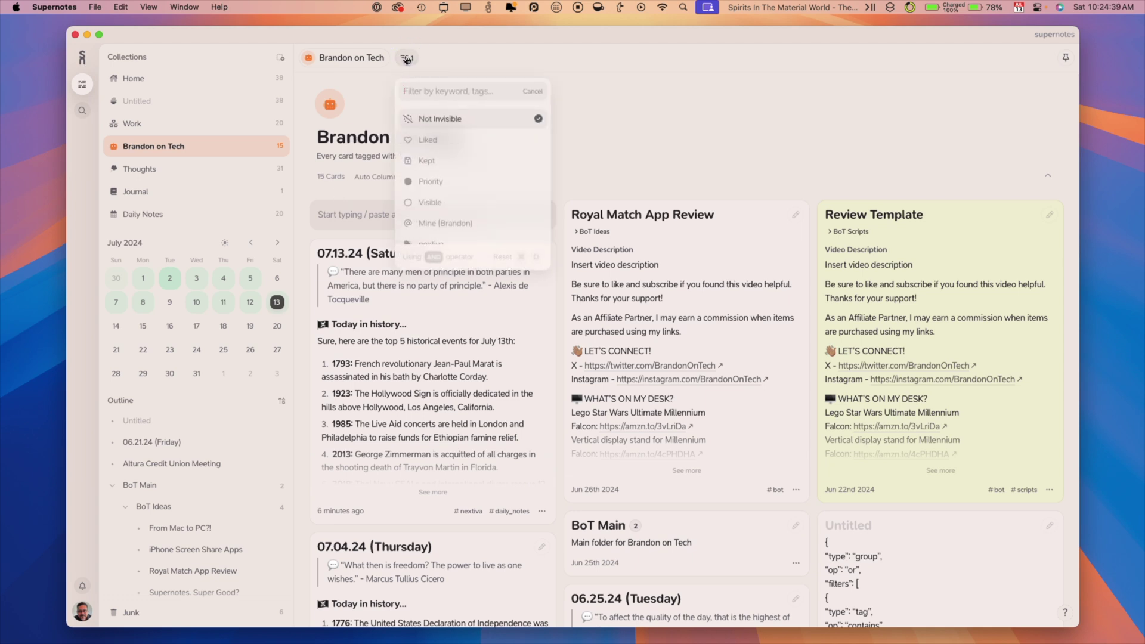
pyautogui.click(461, 63)
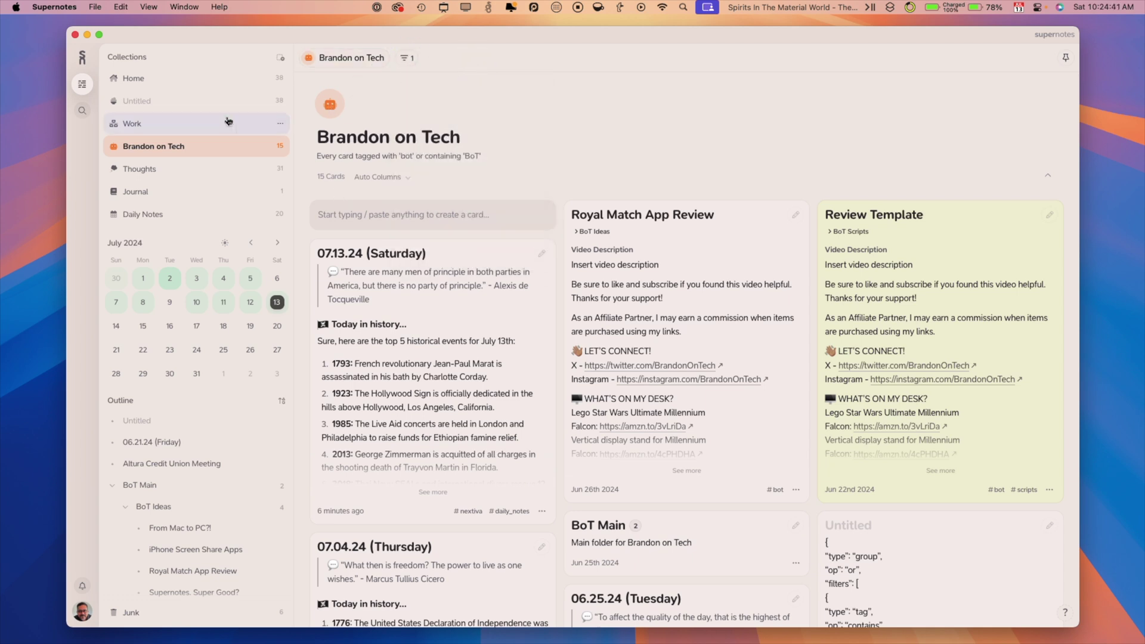
pyautogui.click(280, 146)
pyautogui.click(298, 173)
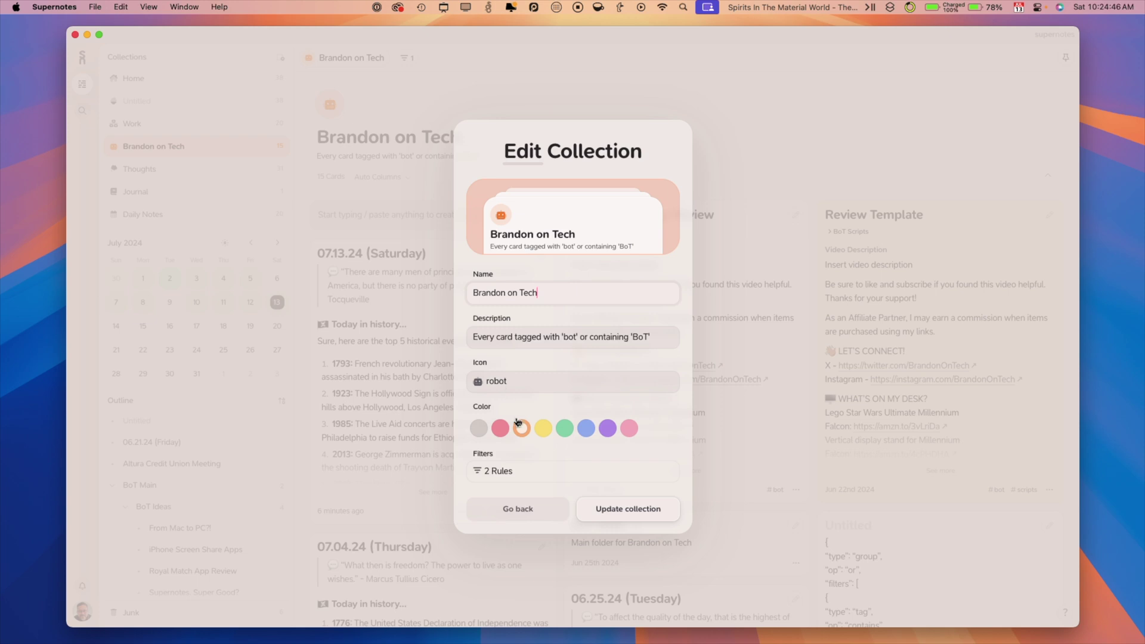
pyautogui.click(495, 471)
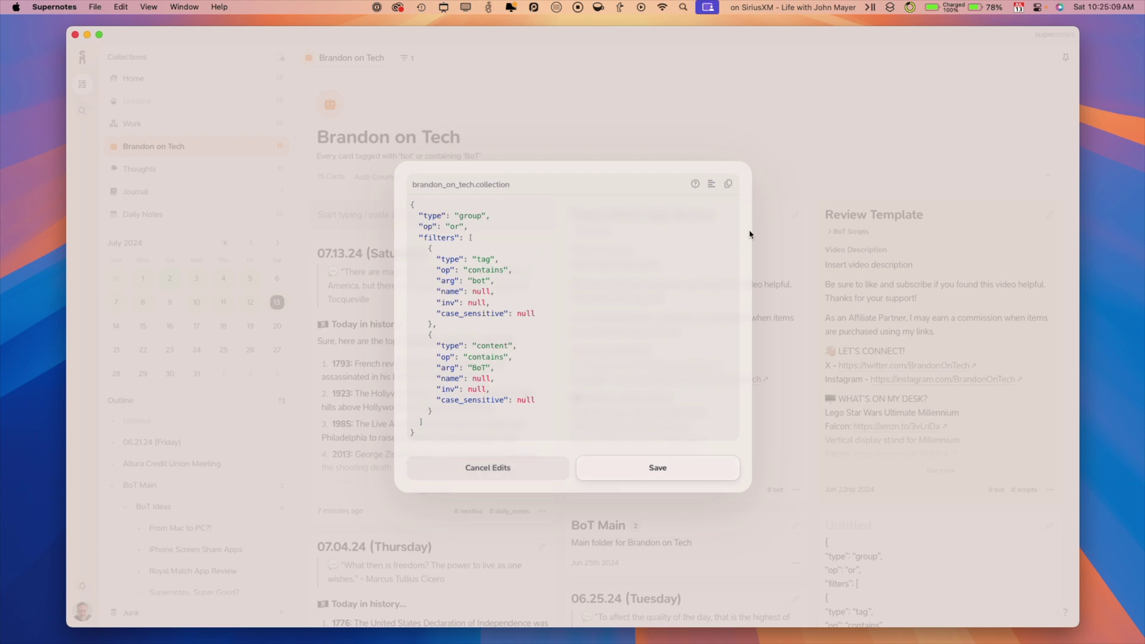
pyautogui.click(641, 474)
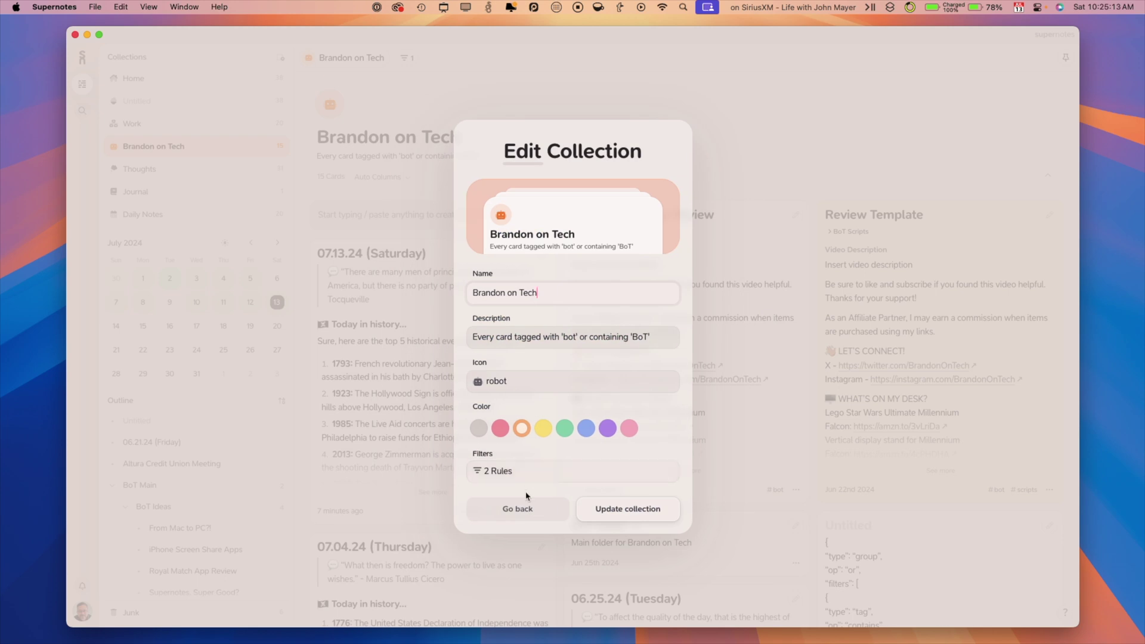
pyautogui.click(516, 507)
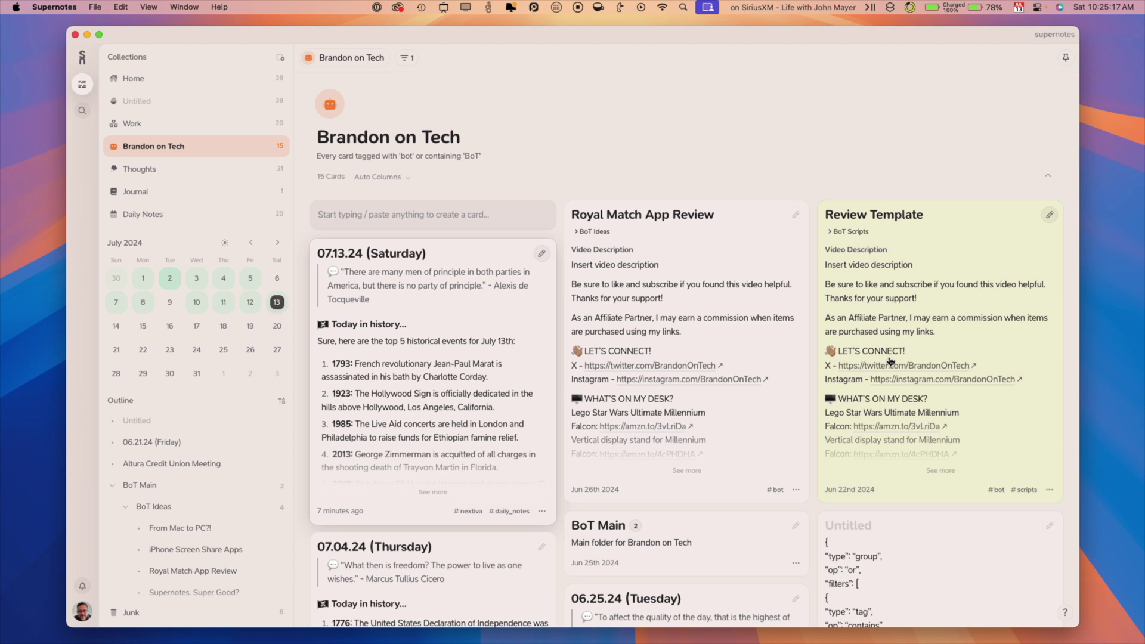
pyautogui.scroll(-5, 983, 458)
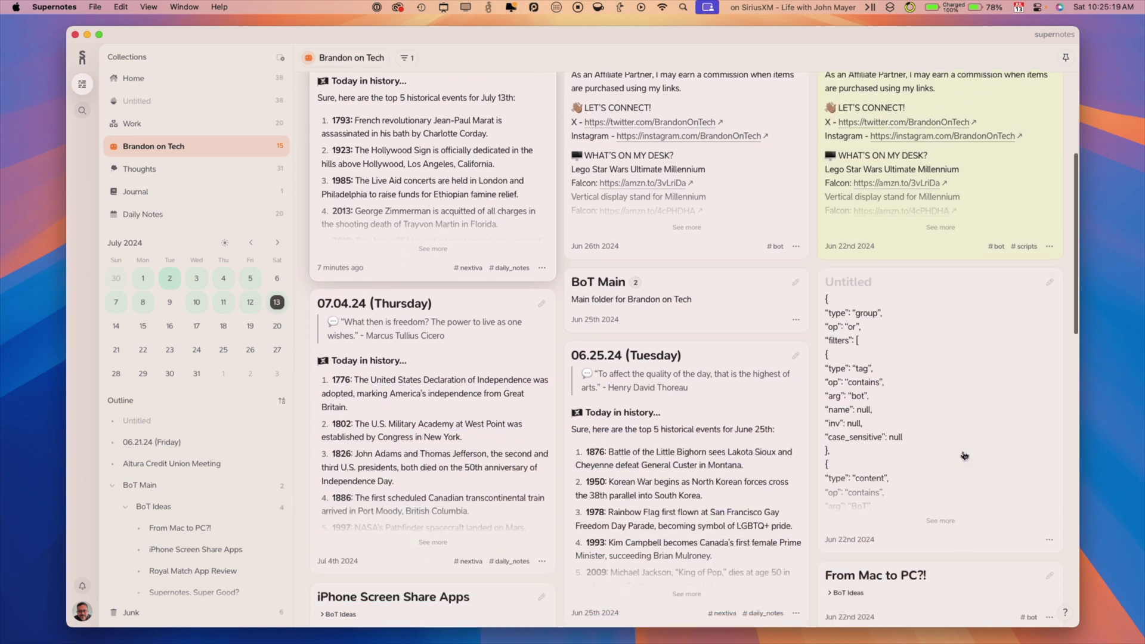
pyautogui.scroll(-2, 964, 455)
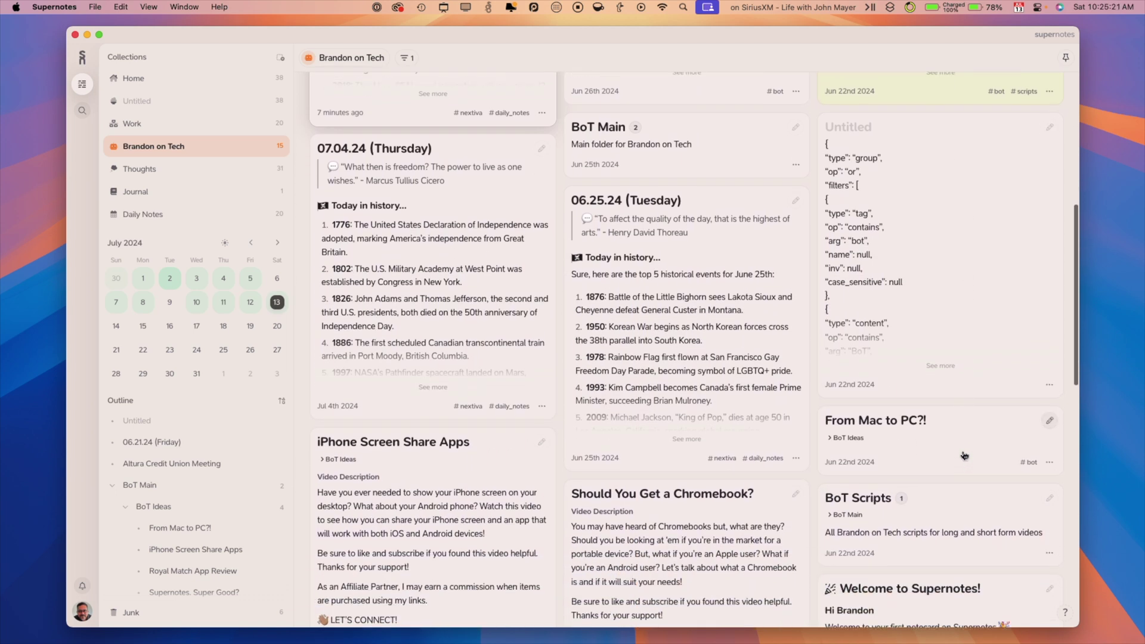
pyautogui.hotkey('ctrl', 'shift', 'a')
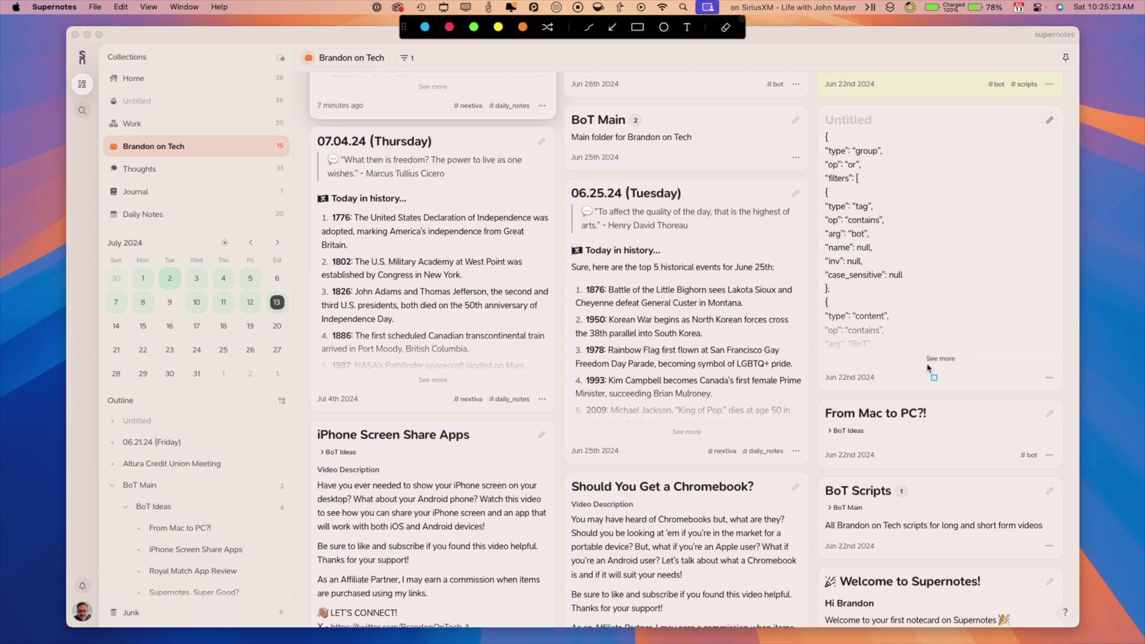
pyautogui.moveTo(824, 360)
pyautogui.mouseDown()
pyautogui.moveTo(869, 382)
pyautogui.moveTo(1059, 390)
pyautogui.mouseUp()
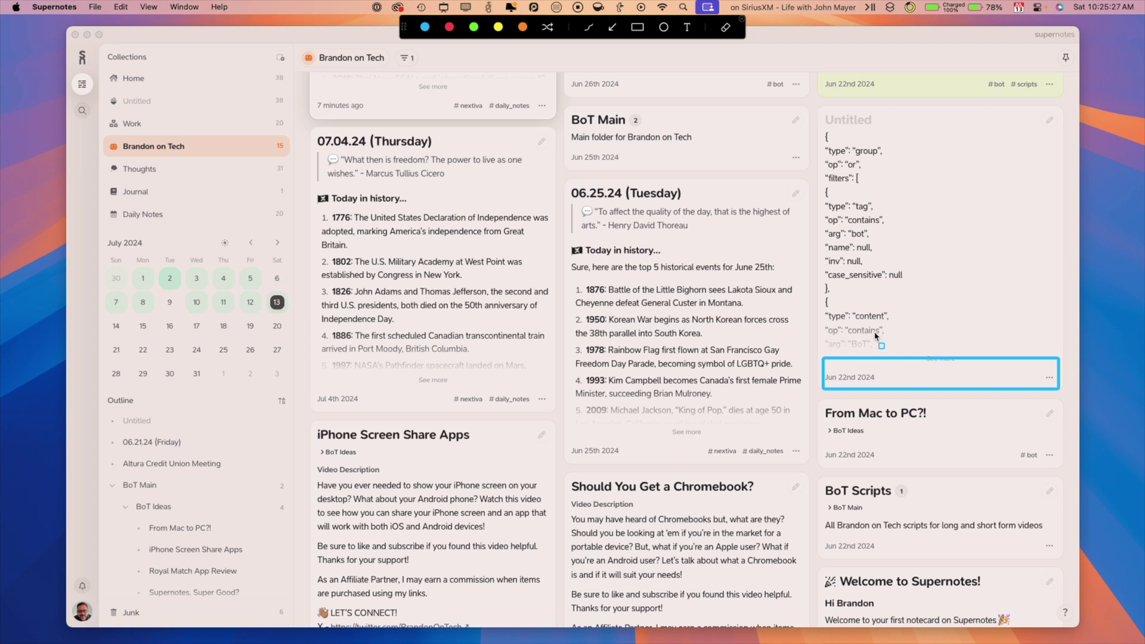
pyautogui.click(848, 338)
pyautogui.moveTo(848, 338); pyautogui.dragTo(884, 358)
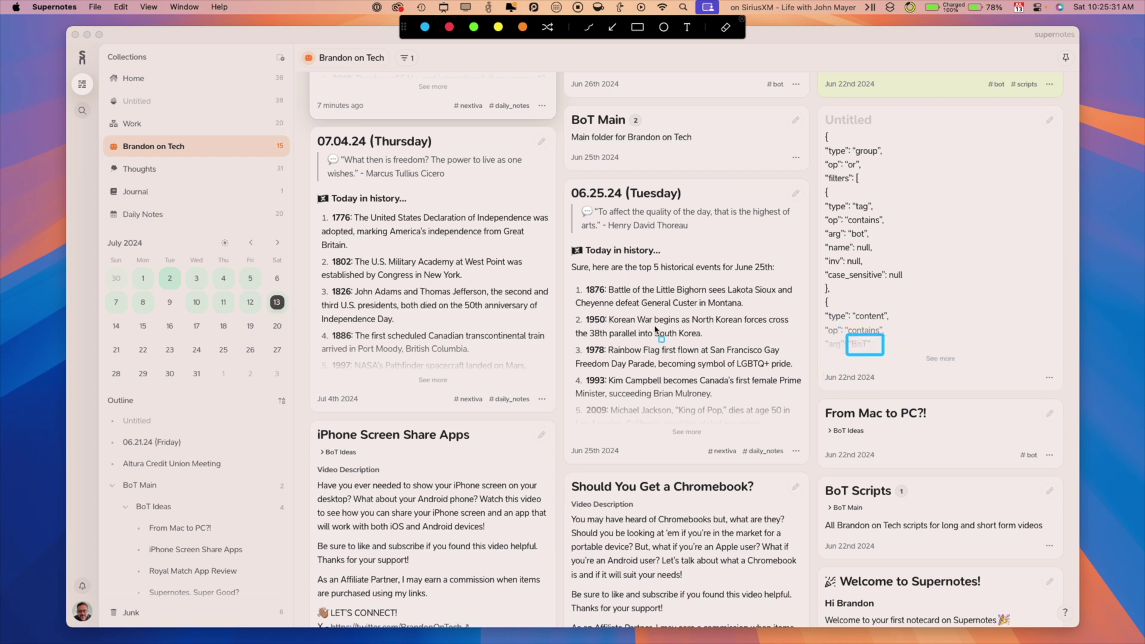
pyautogui.click(568, 356)
pyautogui.moveTo(446, 385)
pyautogui.mouseDown()
pyautogui.moveTo(474, 405)
pyautogui.moveTo(543, 415)
pyautogui.mouseUp()
pyautogui.moveTo(394, 300); pyautogui.dragTo(425, 314)
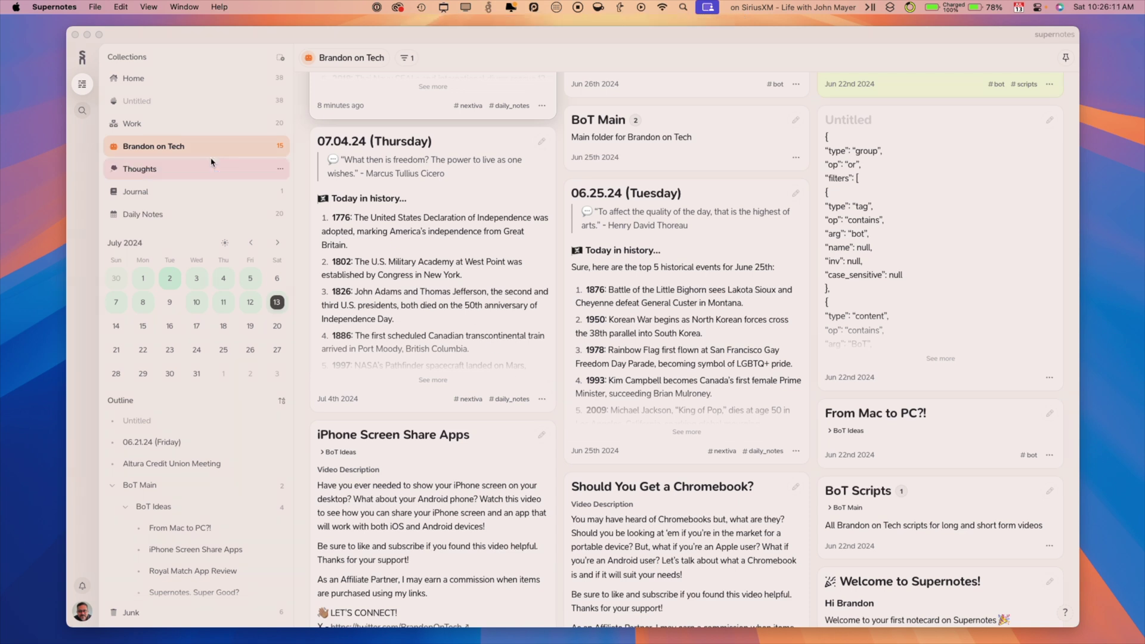
pyautogui.scroll(10, 403, 226)
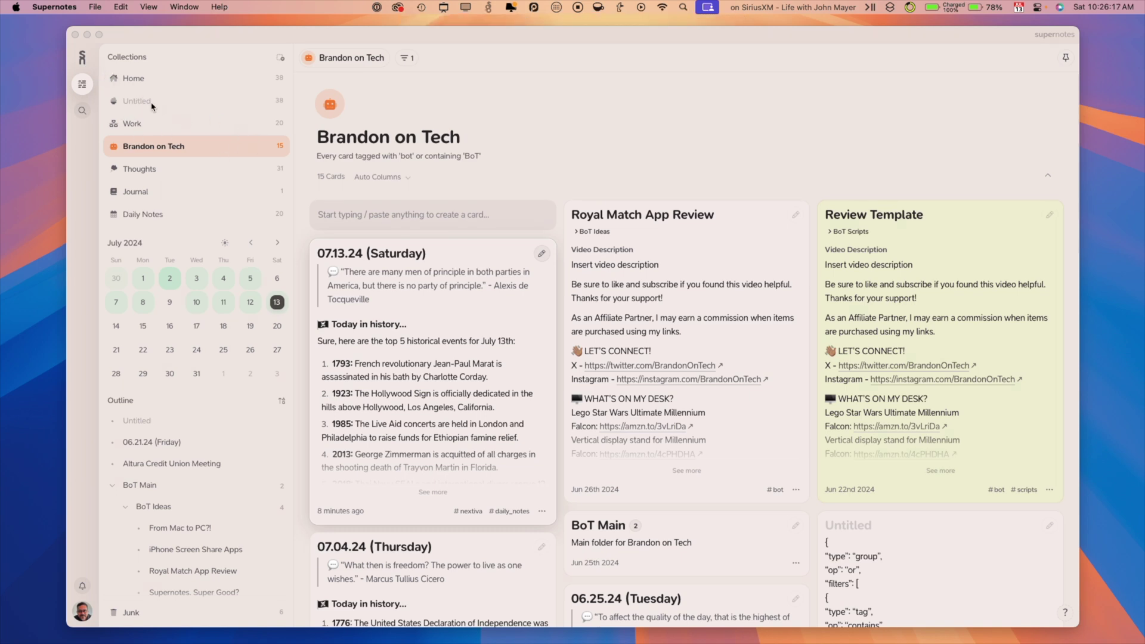
pyautogui.click(281, 150)
pyautogui.click(281, 148)
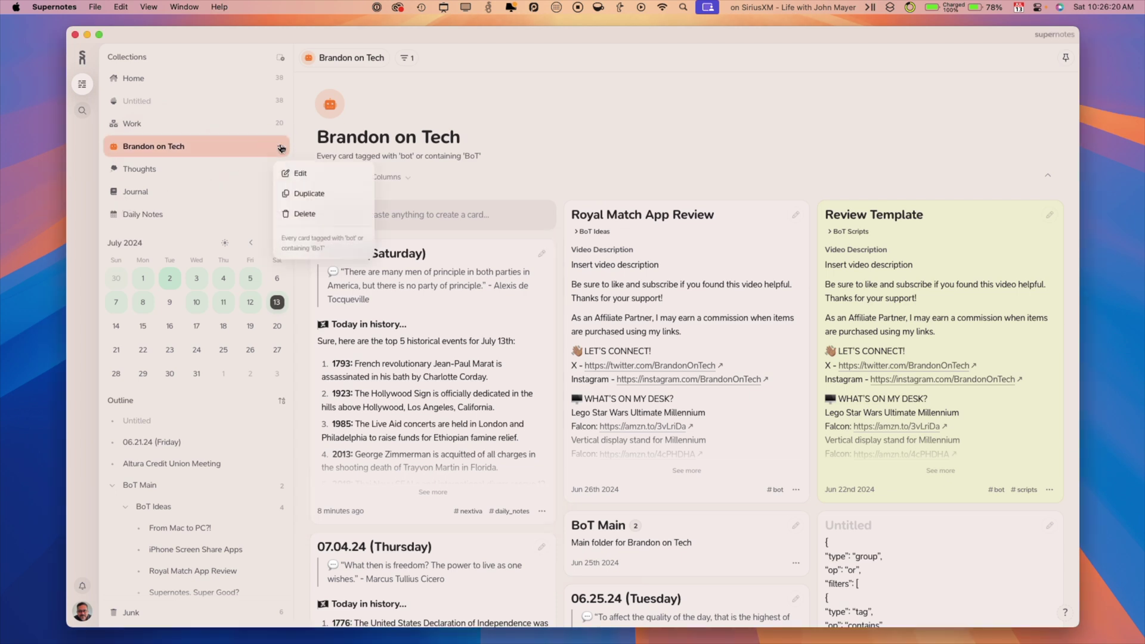
pyautogui.click(309, 173)
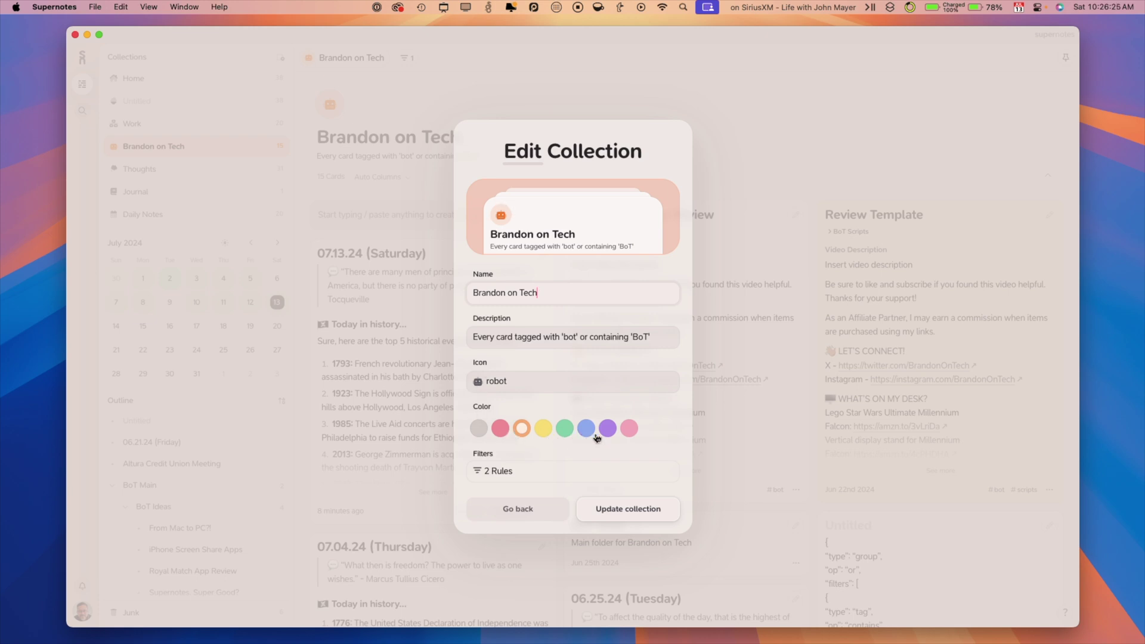
pyautogui.click(494, 380)
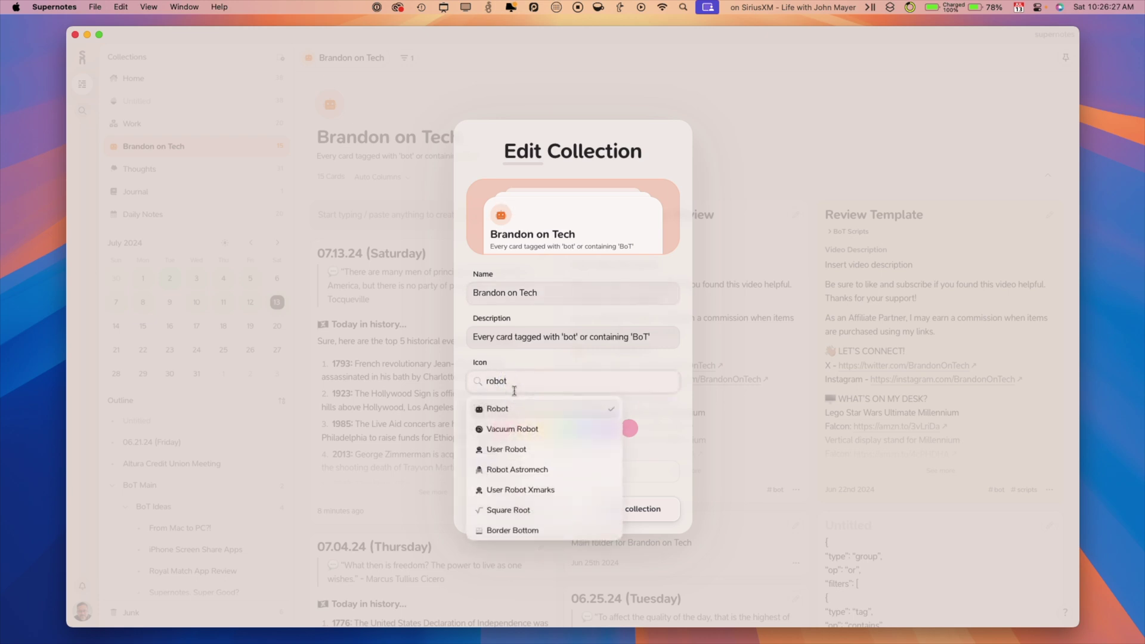
pyautogui.scroll(-3, 509, 499)
pyautogui.scroll(-10, 510, 500)
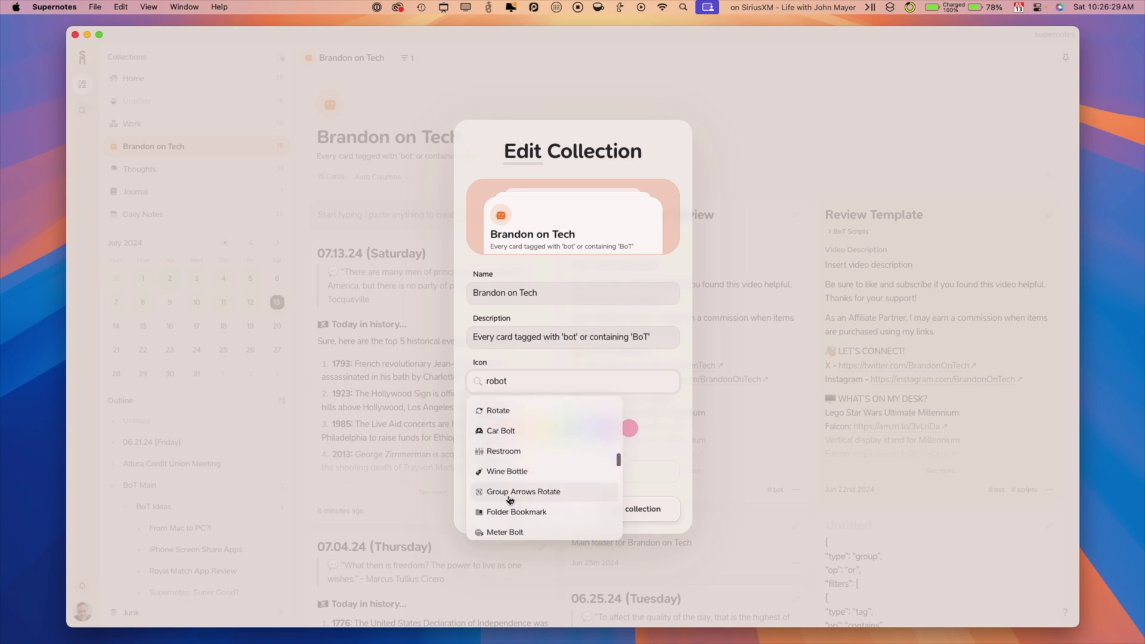
pyautogui.scroll(-8, 510, 500)
pyautogui.scroll(15, 510, 499)
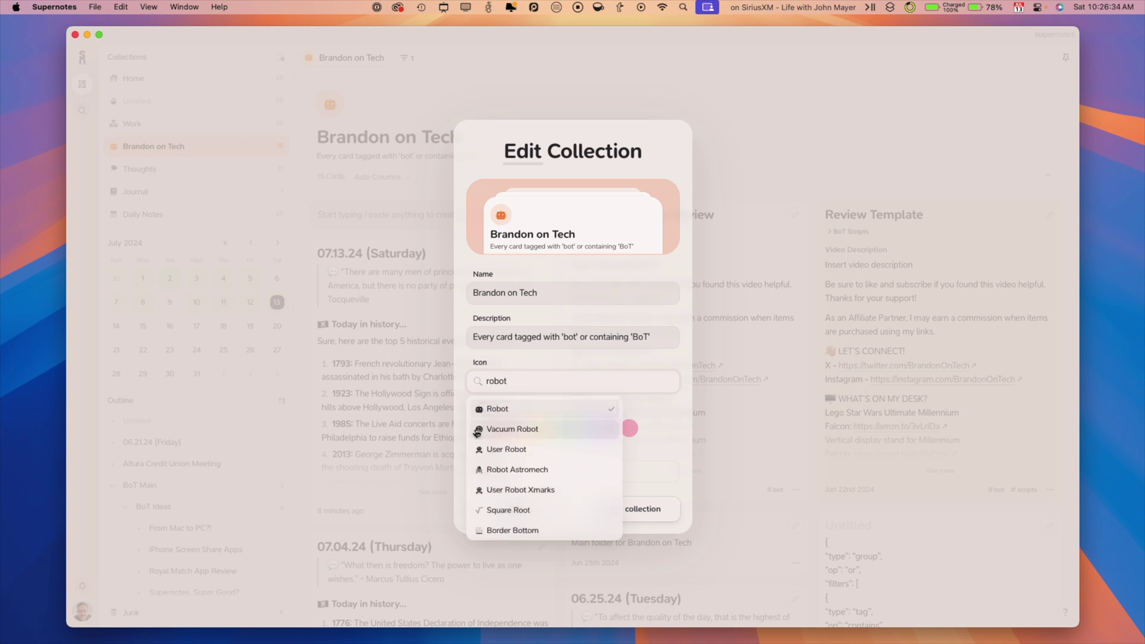
pyautogui.click(462, 359)
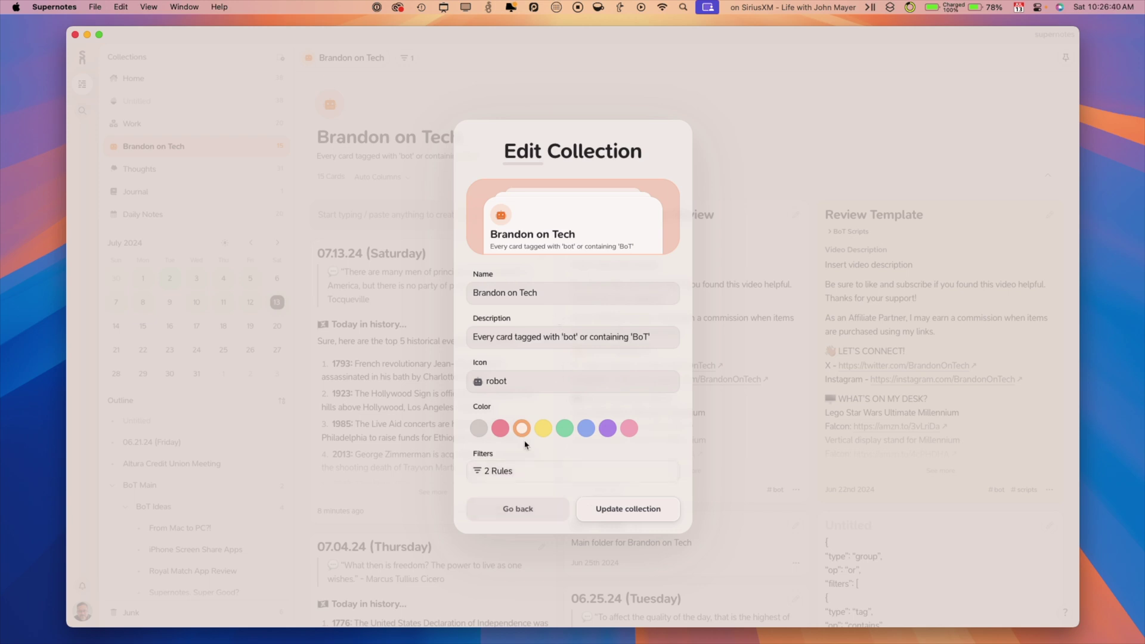
pyautogui.click(524, 512)
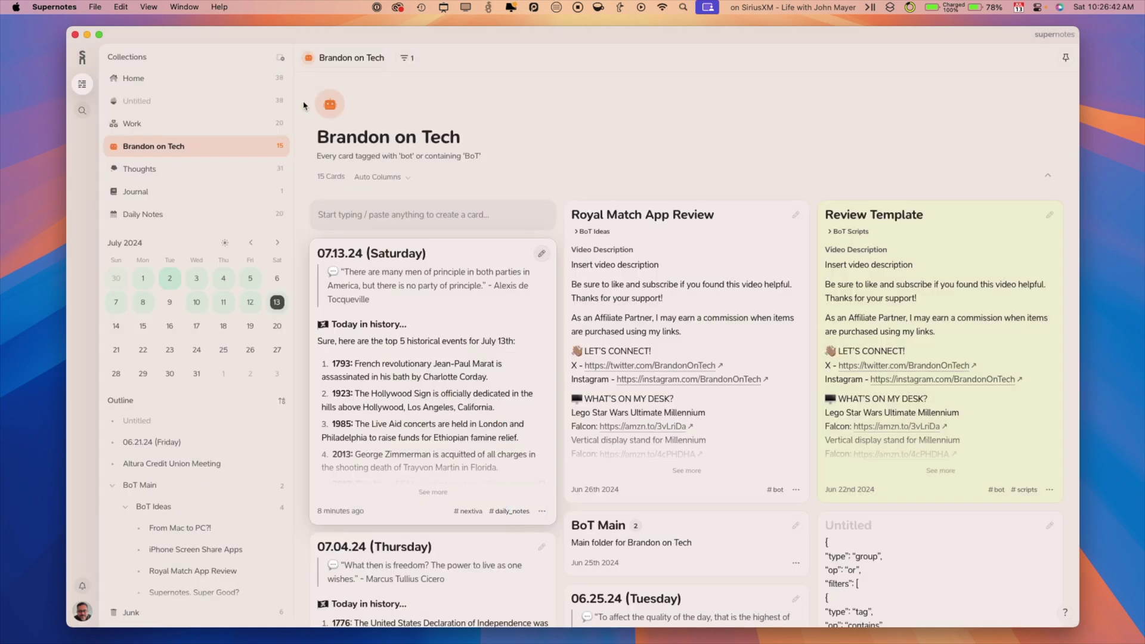
# Step: Start a new collection and choose 'Generate collection using AI Superpowers'
pyautogui.click(281, 59)
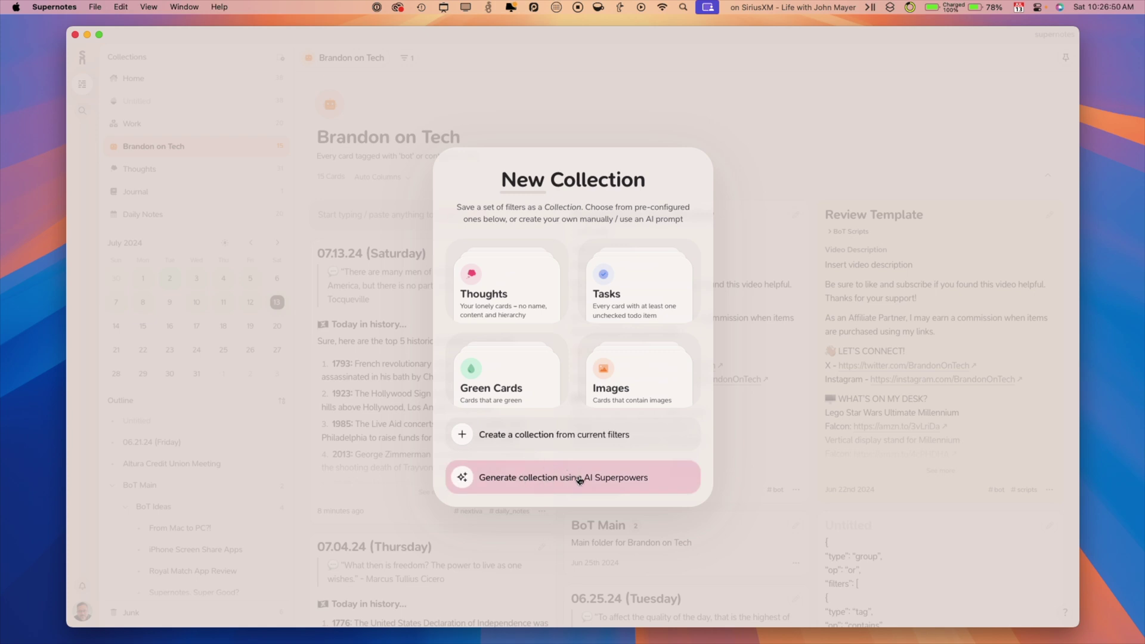
pyautogui.click(580, 480)
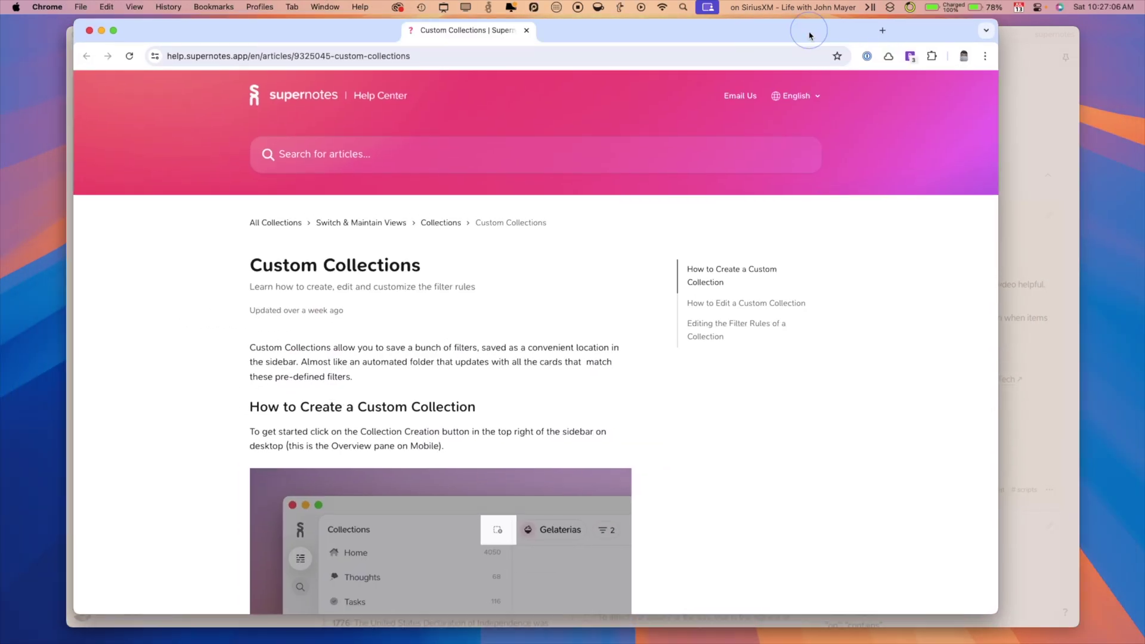
# Step: Read down the Custom Collections help article and back to the top, then close Chrome
pyautogui.scroll(-5, 245, 362)
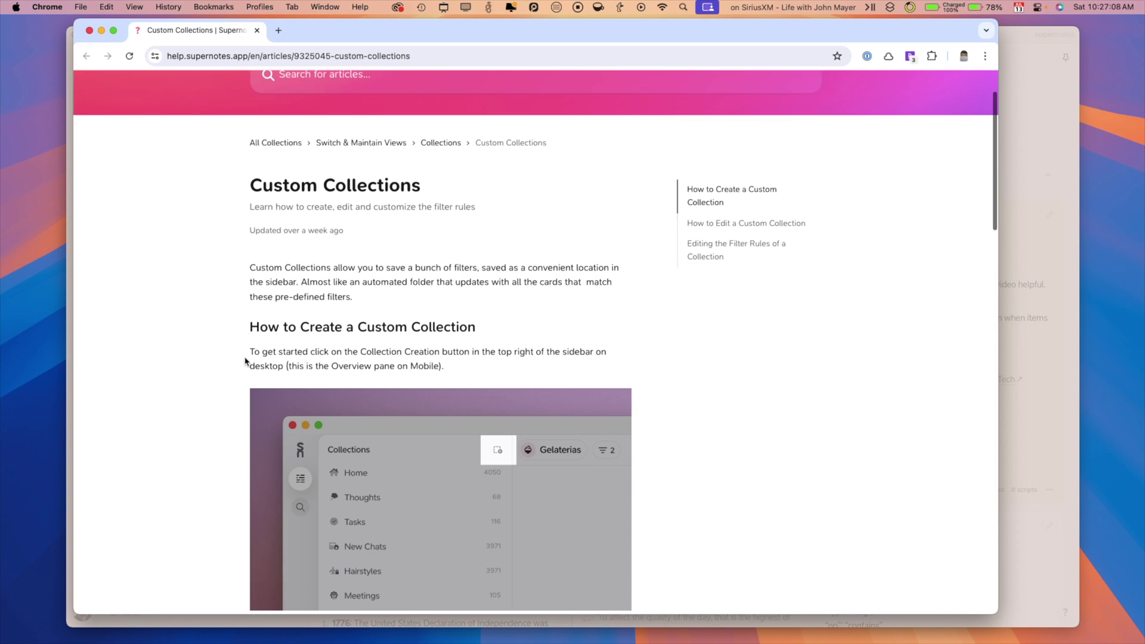
pyautogui.scroll(-7, 245, 361)
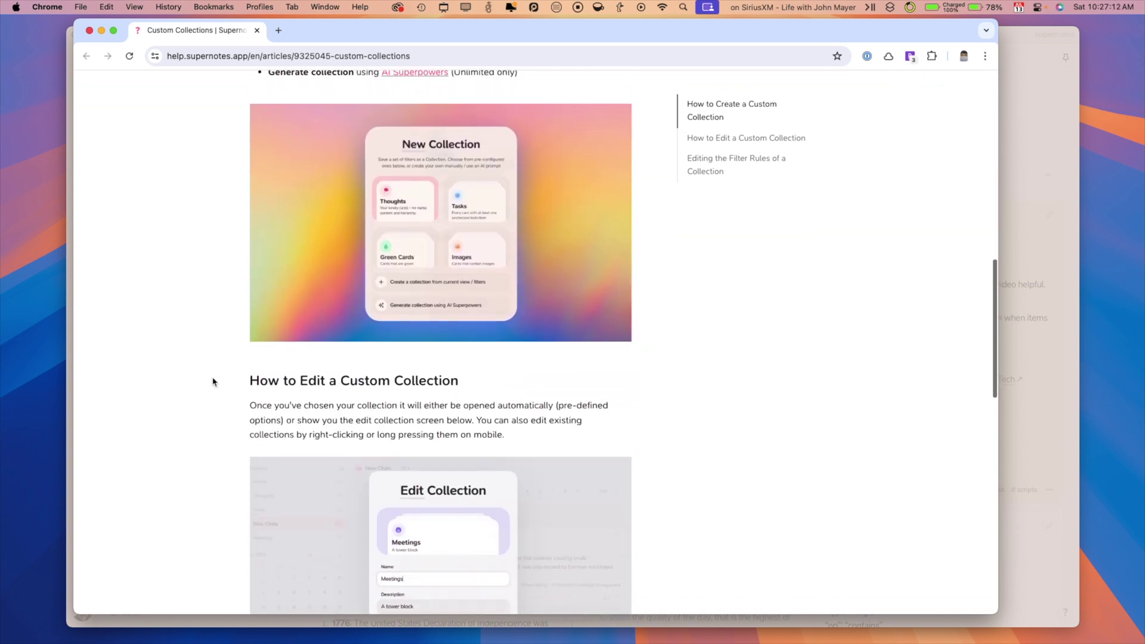
pyautogui.scroll(-2, 213, 382)
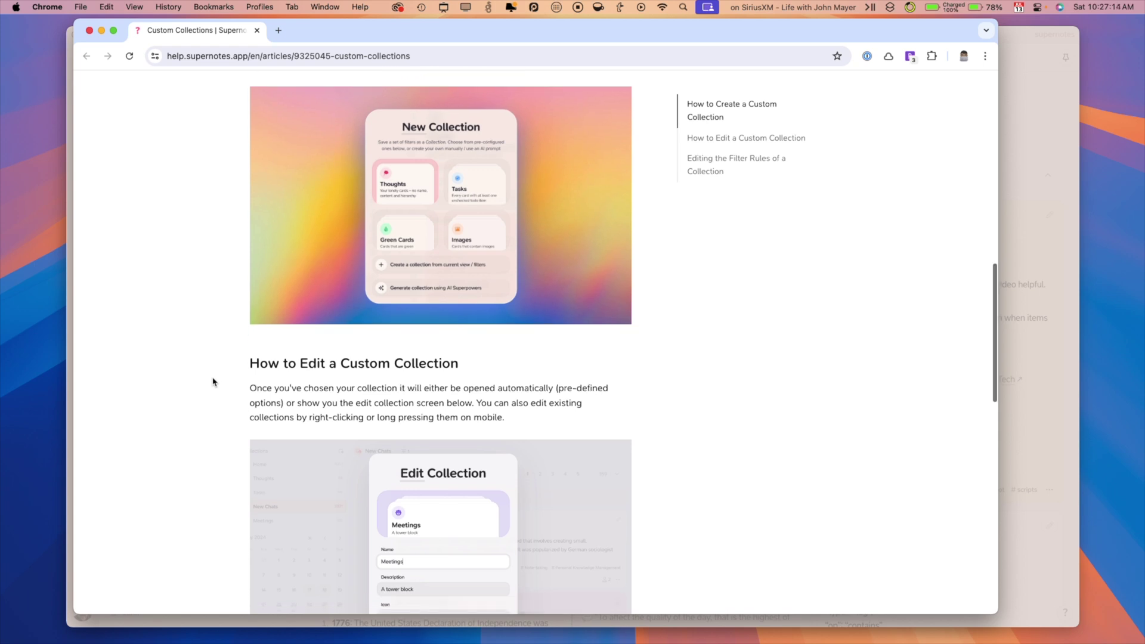
pyautogui.scroll(-4, 213, 383)
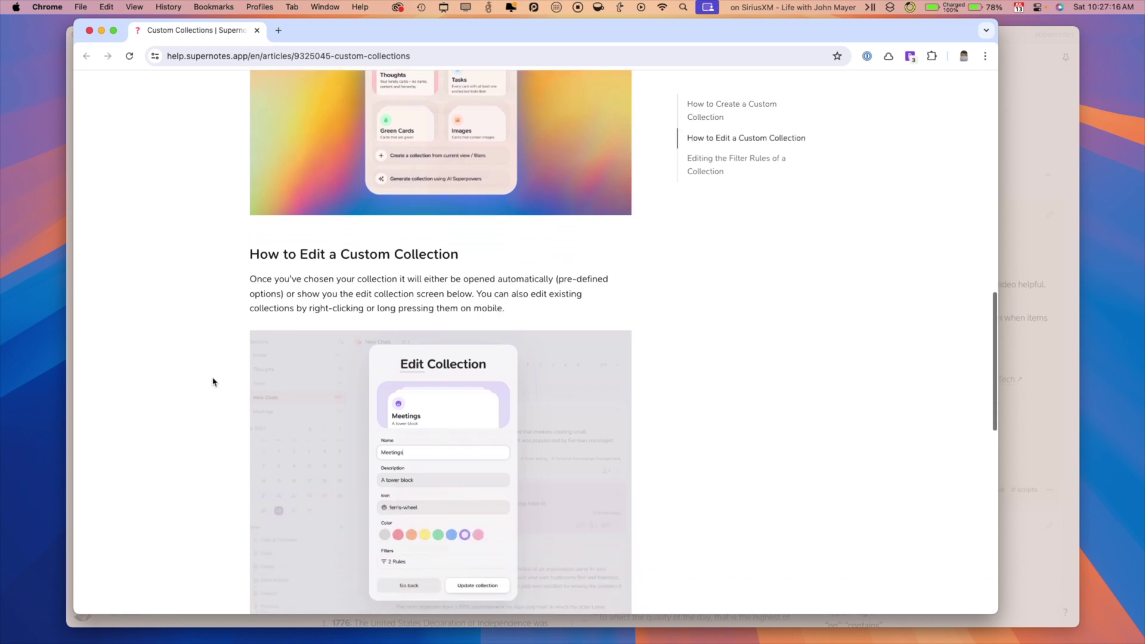
pyautogui.scroll(-9, 213, 382)
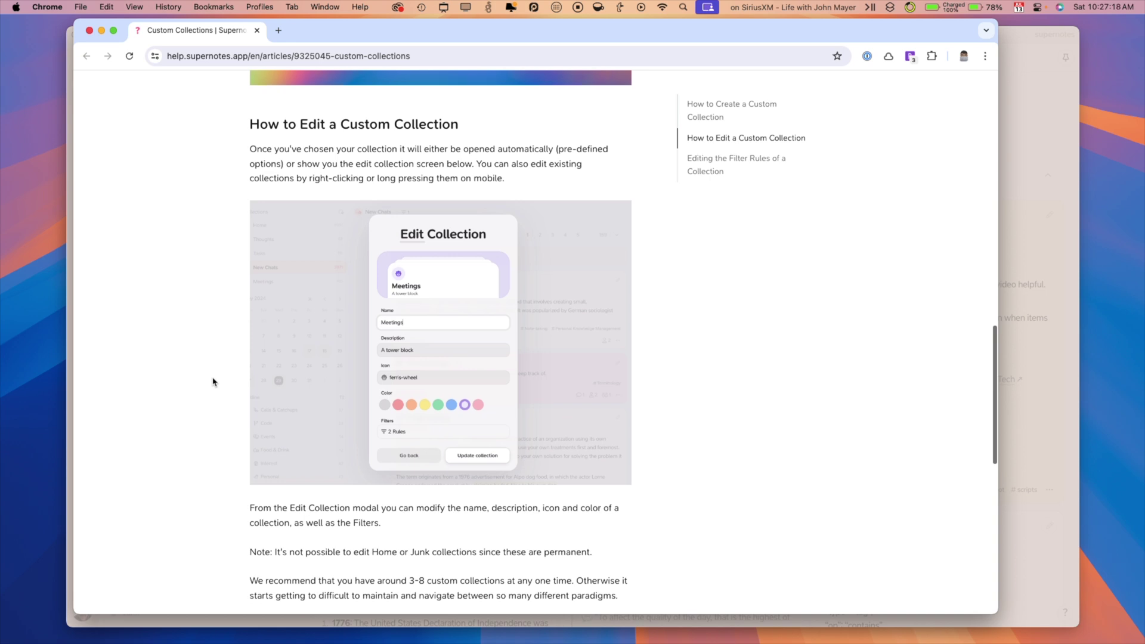
pyautogui.scroll(-6, 212, 383)
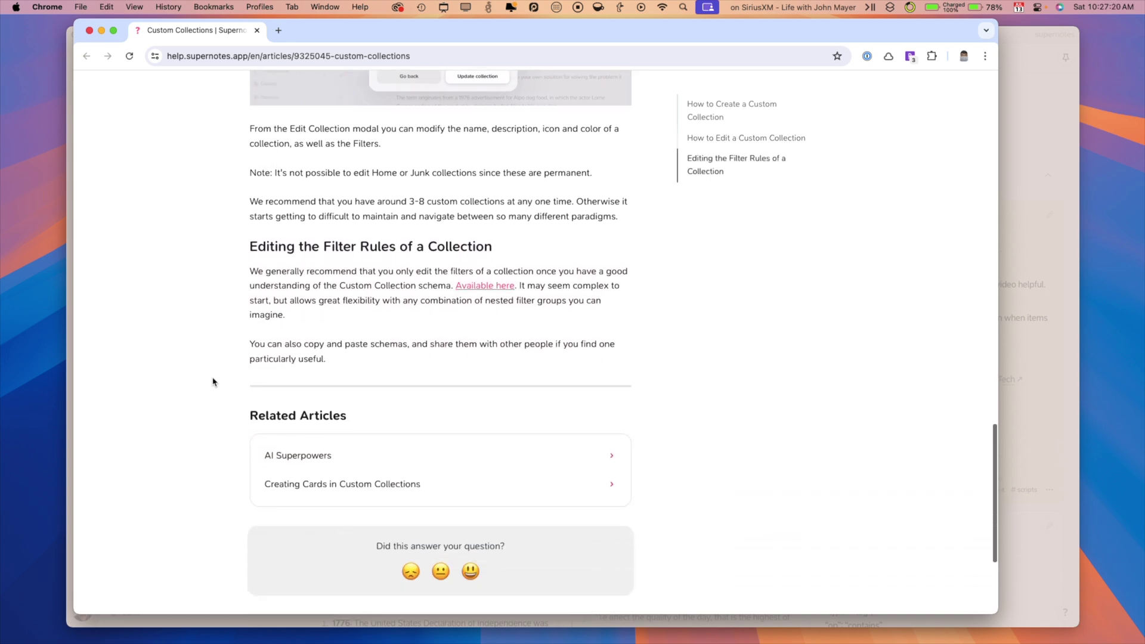
pyautogui.scroll(5, 213, 383)
pyautogui.scroll(20, 213, 382)
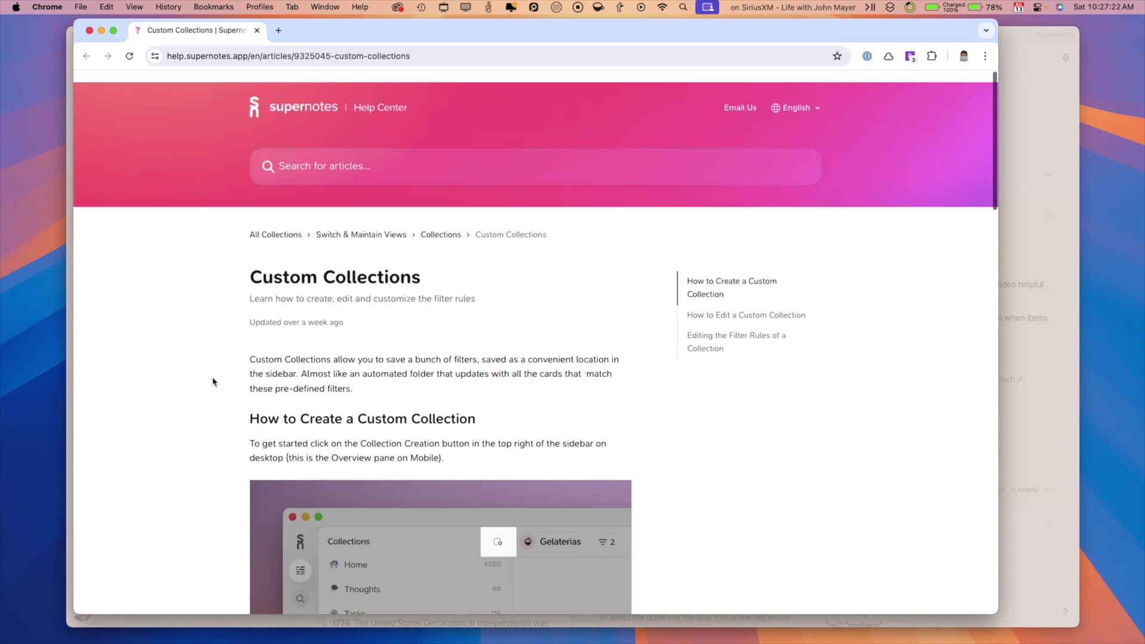
pyautogui.click(90, 31)
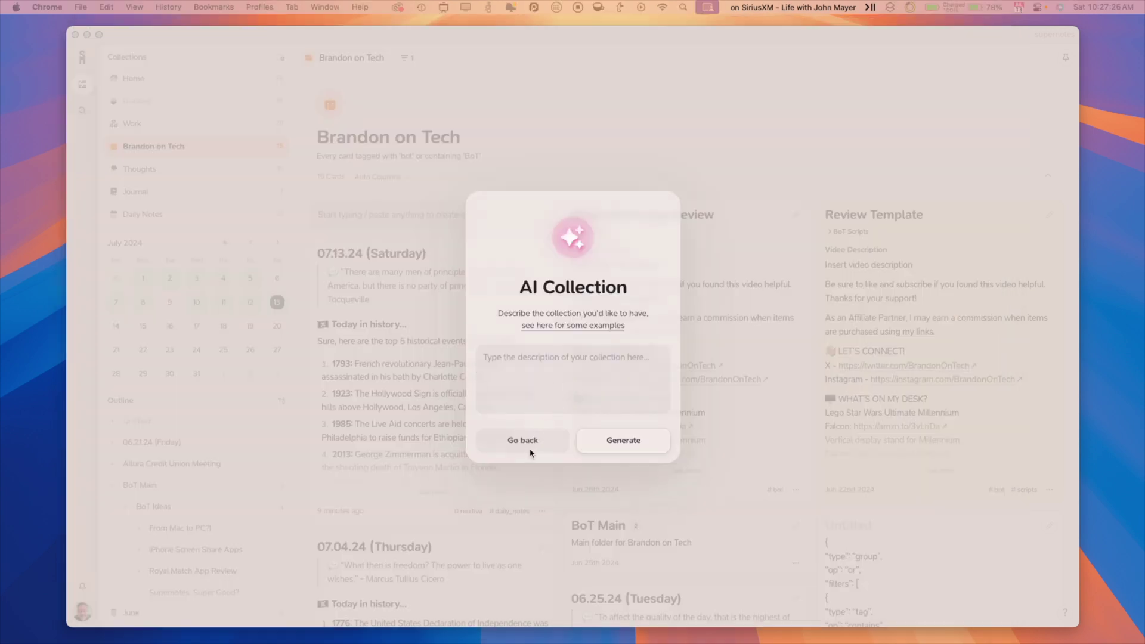
# Step: Back out of the AI Collection prompt and dismiss New Collection without creating one
pyautogui.click(529, 452)
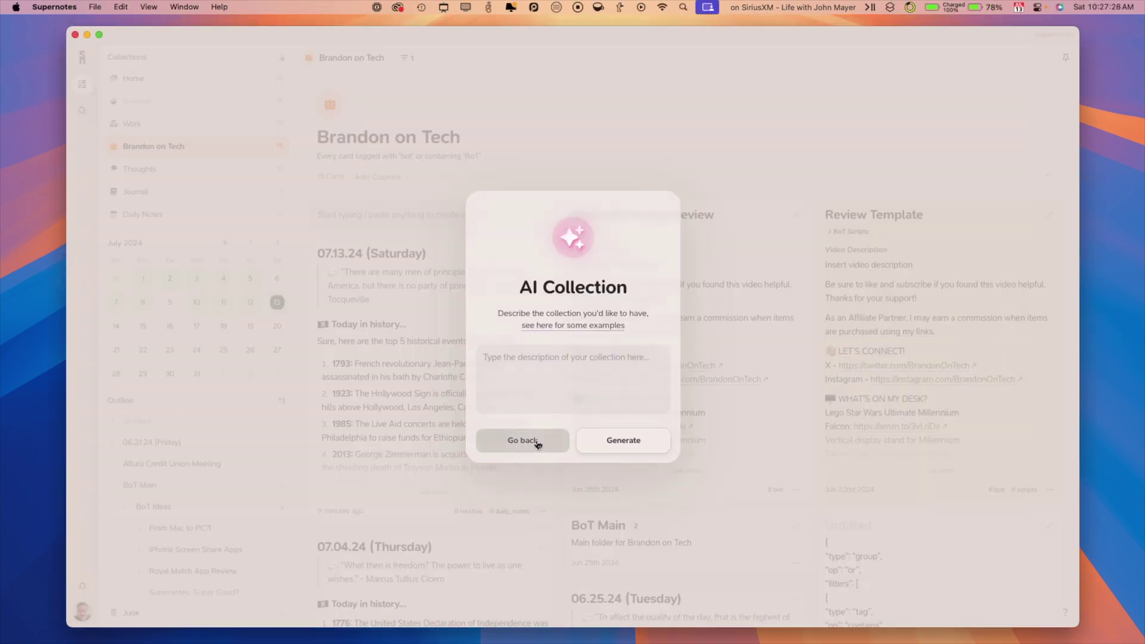
pyautogui.click(536, 441)
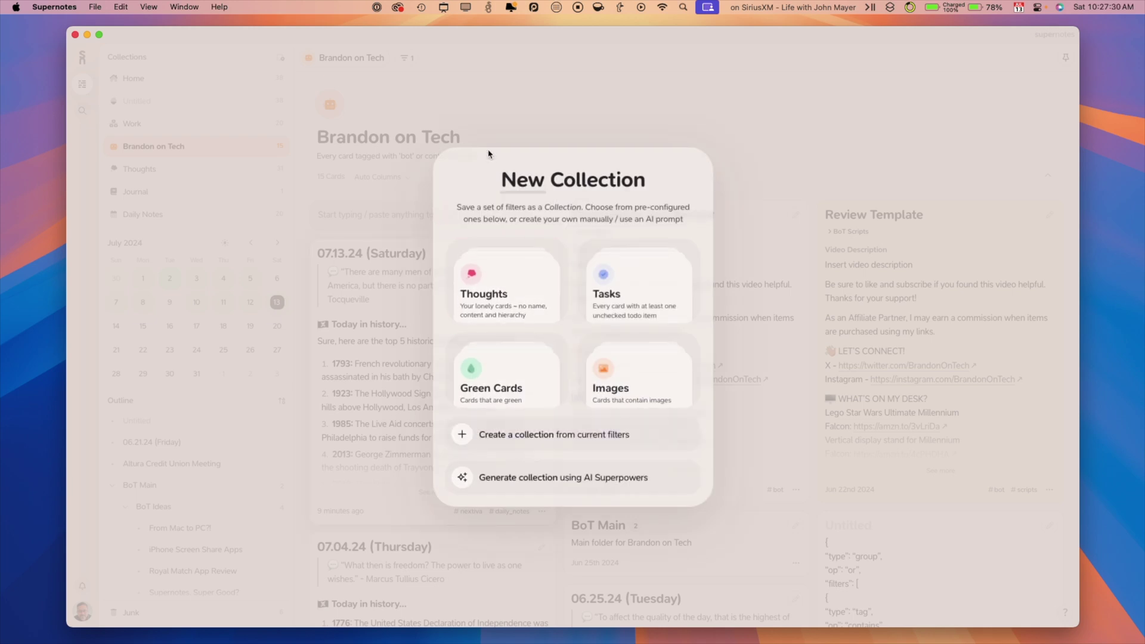
pyautogui.click(486, 116)
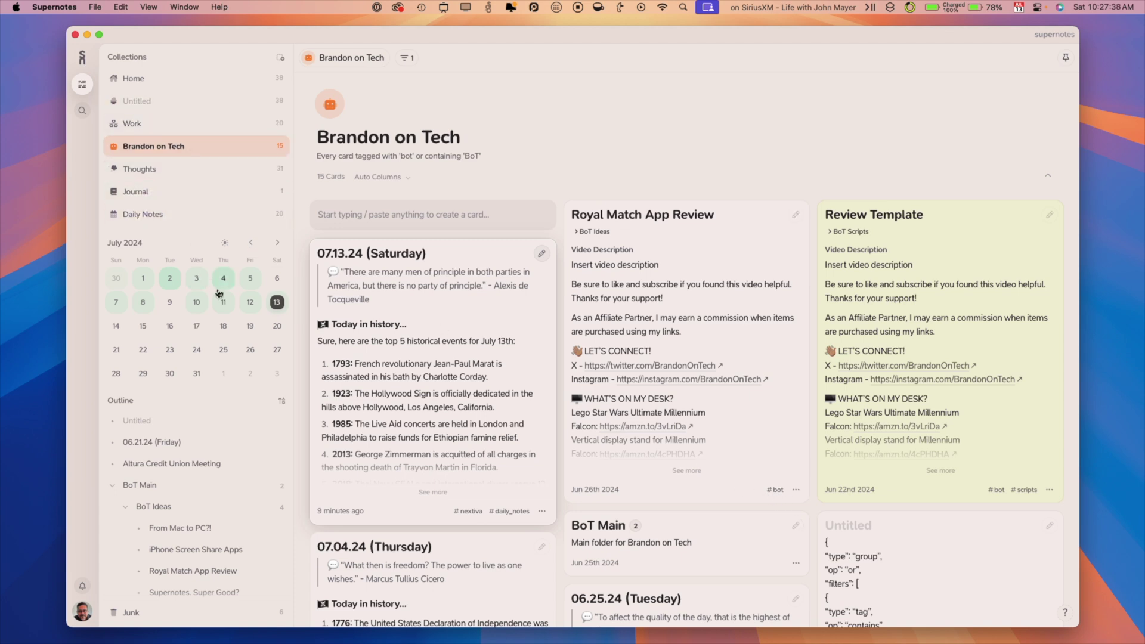
# Step: Outline an area of the sidebar with a screen annotation rectangle, then dismiss it
pyautogui.hotkey('ctrl', 'alt', 'a')
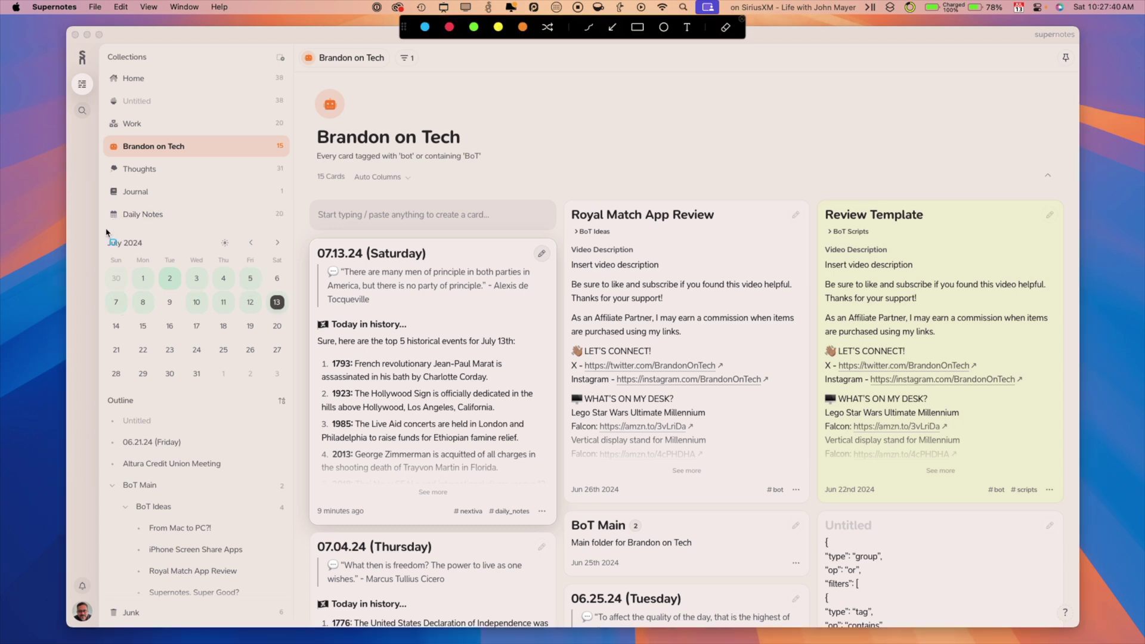
pyautogui.moveTo(102, 229)
pyautogui.mouseDown()
pyautogui.moveTo(282, 364)
pyautogui.moveTo(292, 392)
pyautogui.mouseUp()
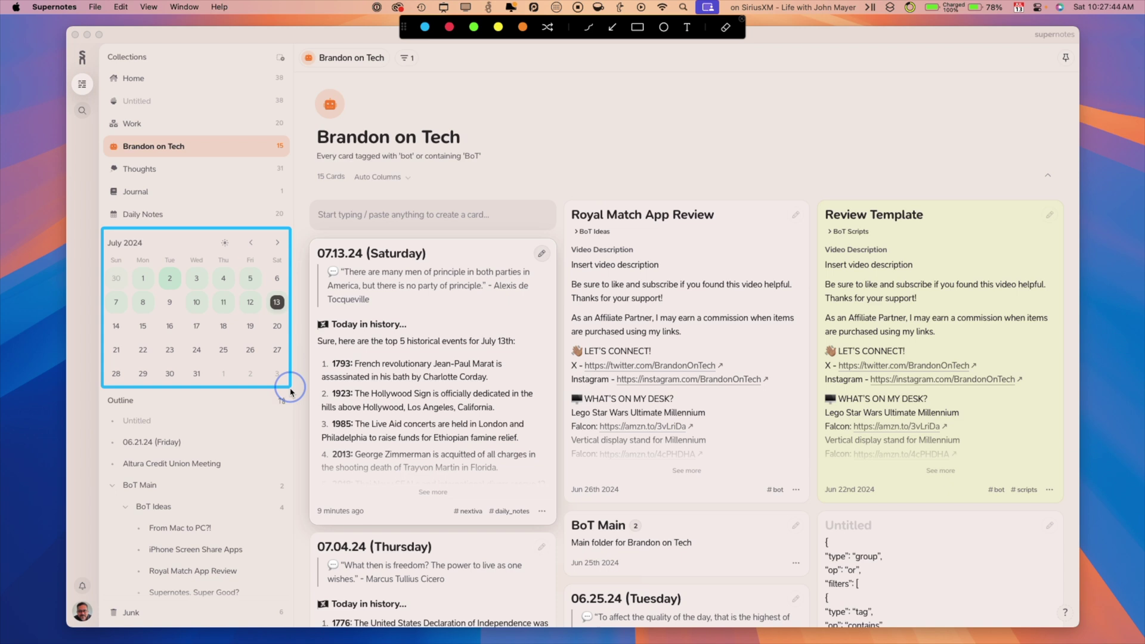
pyautogui.moveTo(291, 392); pyautogui.dragTo(293, 392)
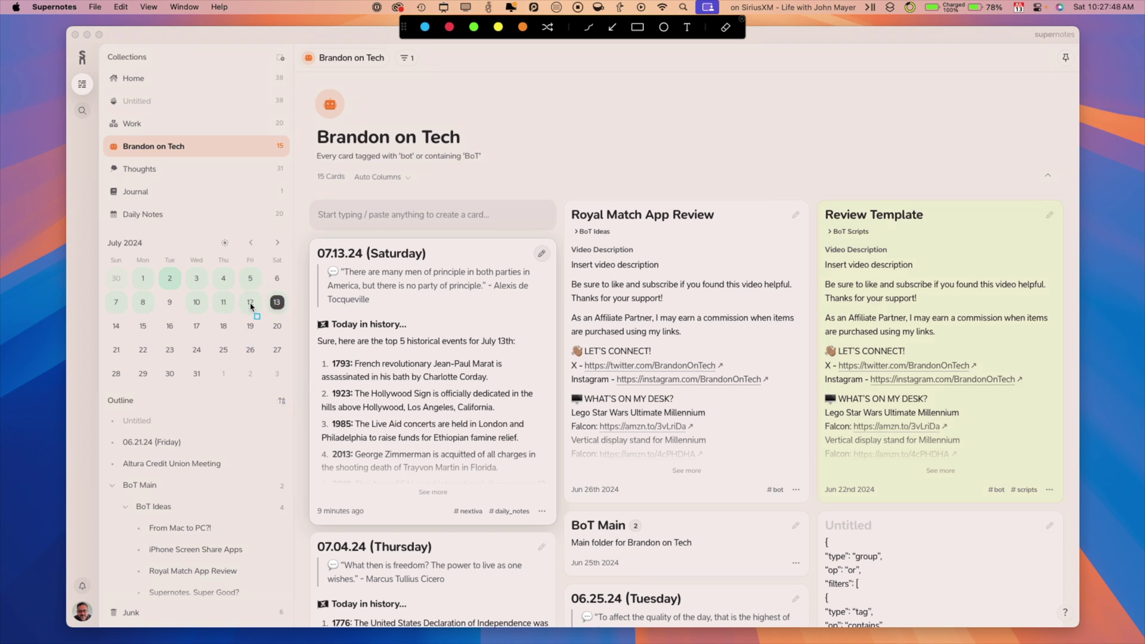
pyautogui.press('Escape')
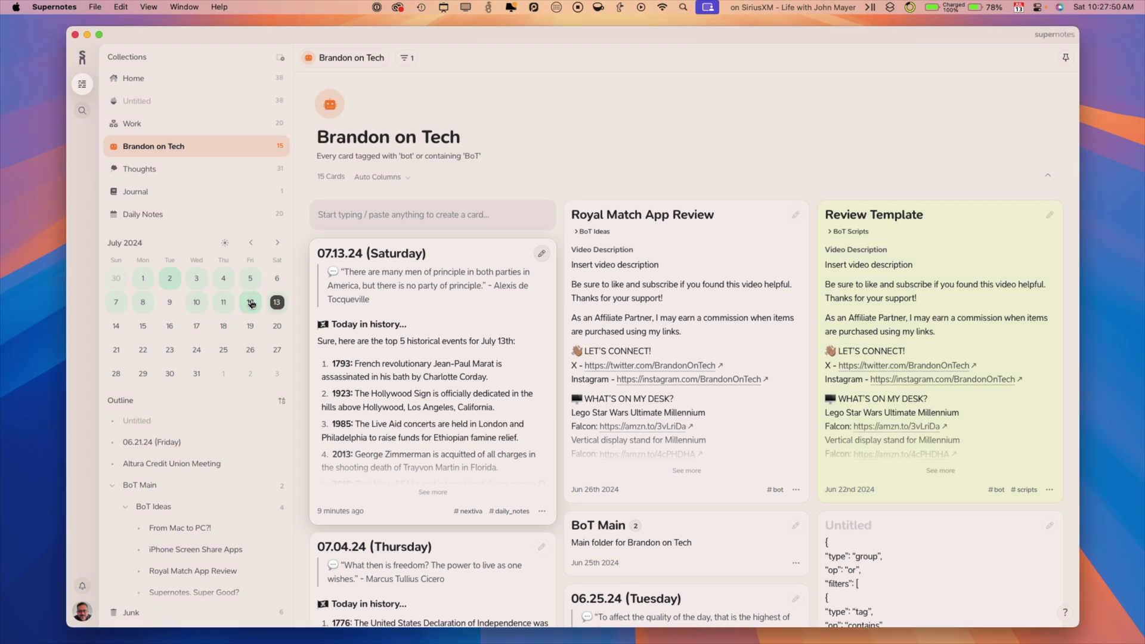
# Step: Pick July 11, then July 10 in the sidebar calendar to show the 07.10.24 note
pyautogui.click(223, 301)
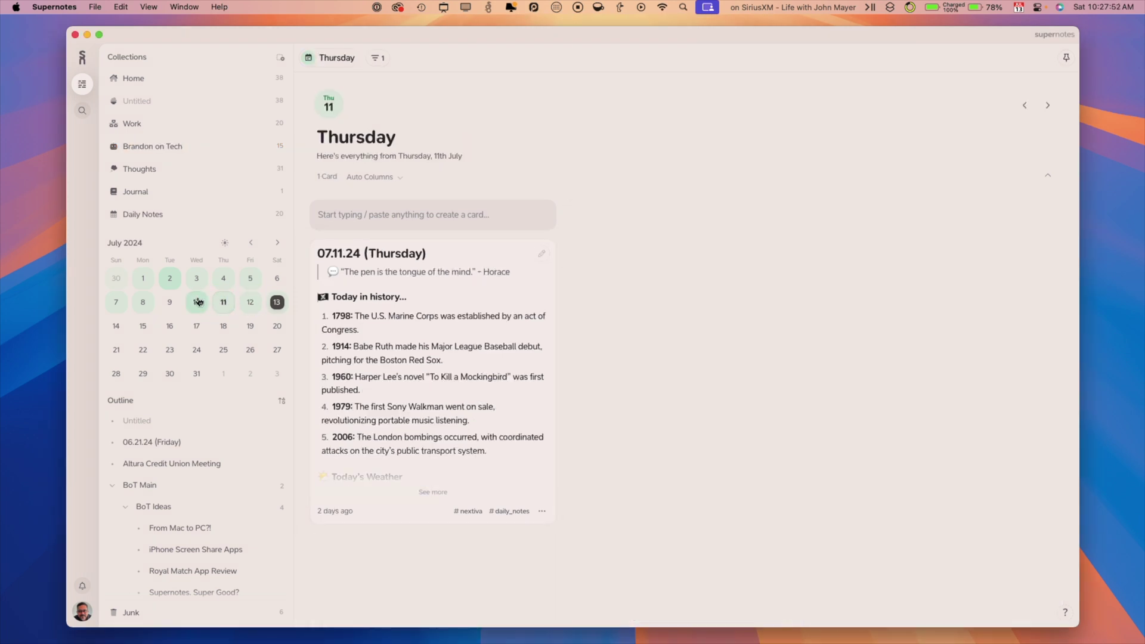
pyautogui.click(198, 301)
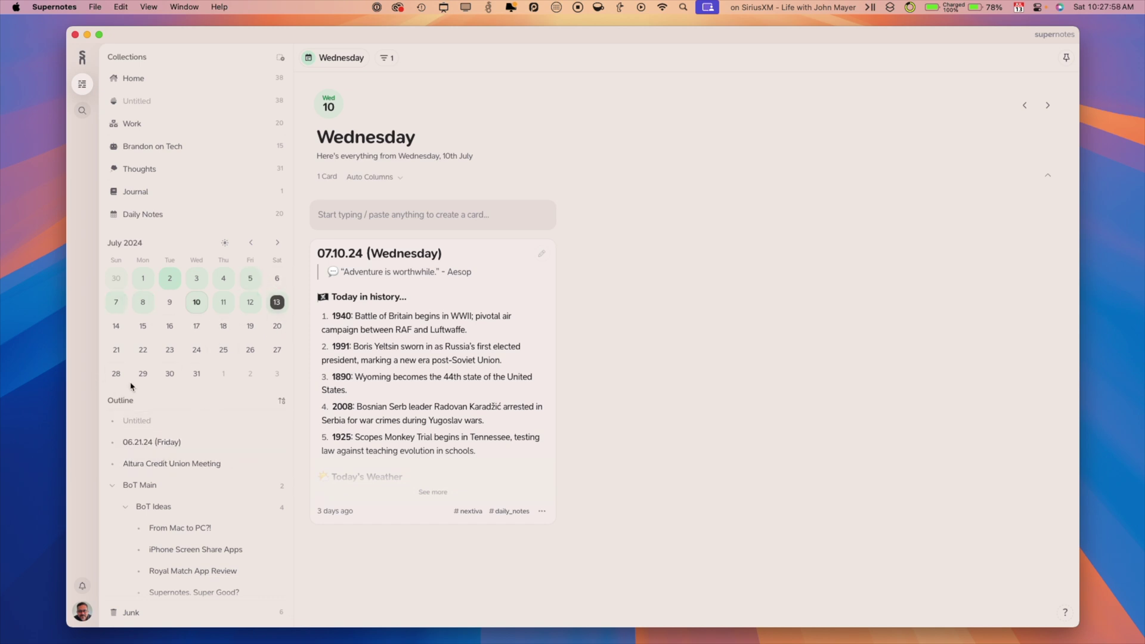
pyautogui.scroll(-10, 167, 358)
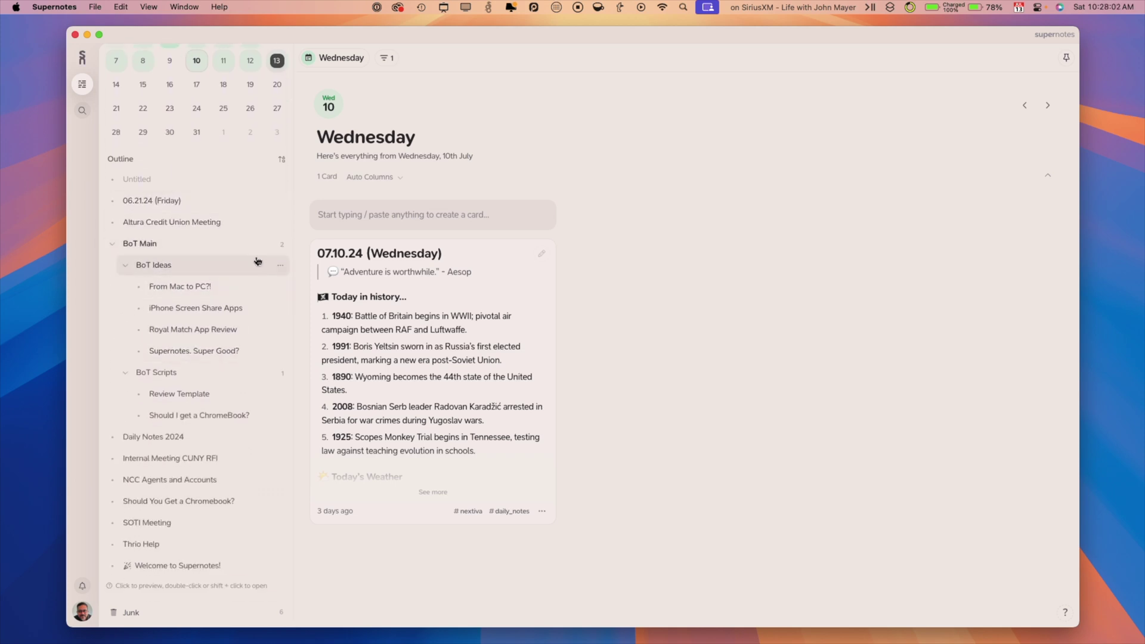
# Step: Collapse BoT Ideas in the outline, then re-expand BoT Main and fold BoT Scripts
pyautogui.click(126, 268)
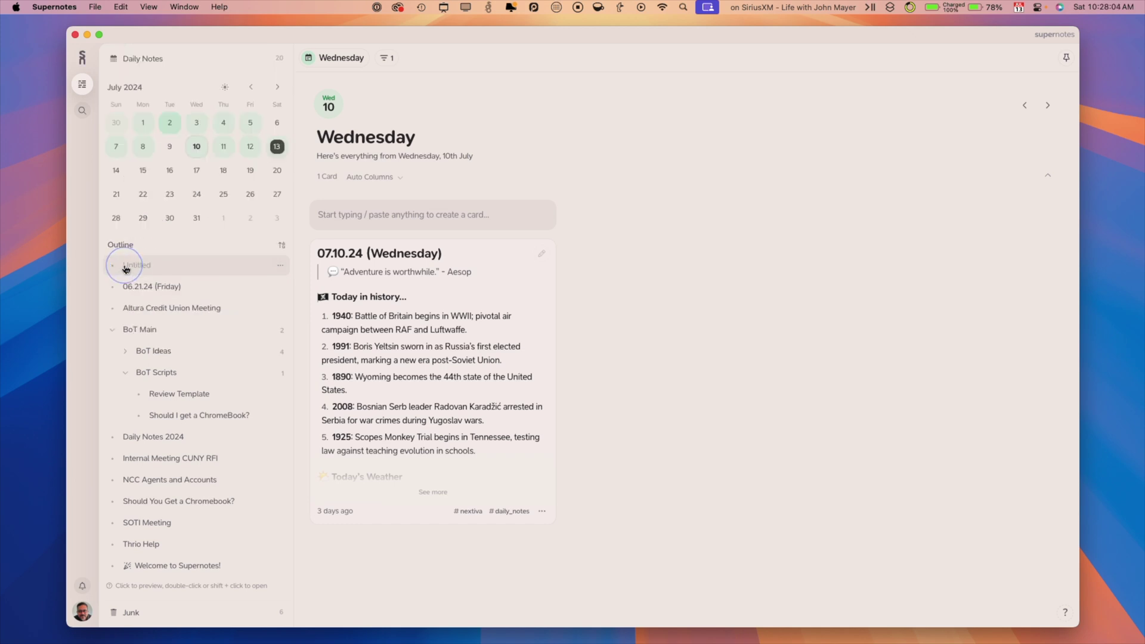
pyautogui.click(110, 329)
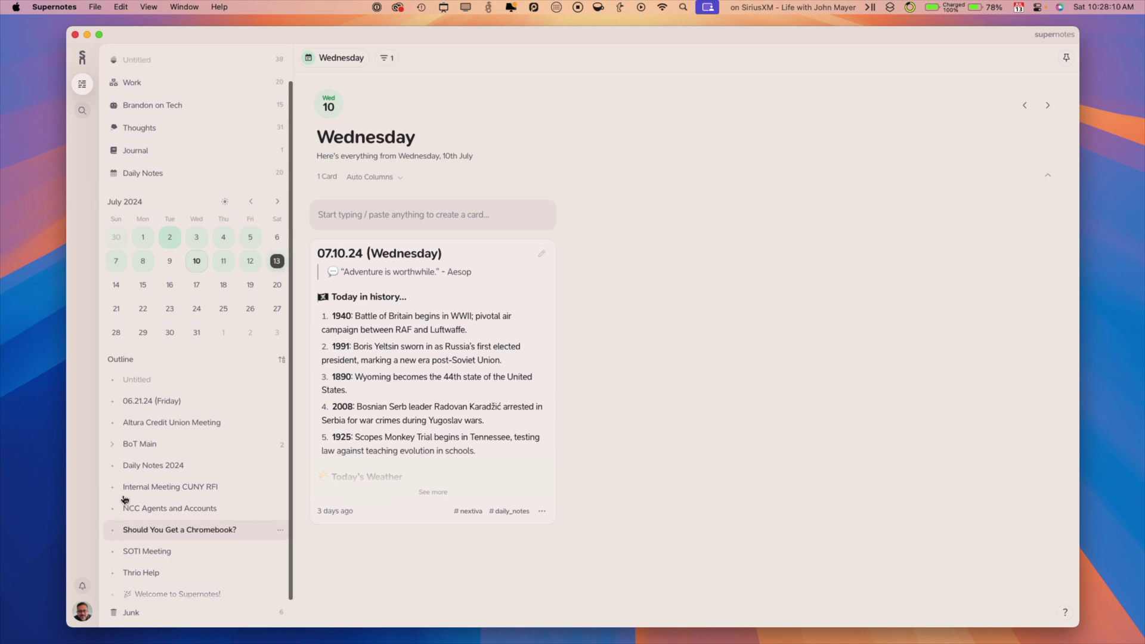
pyautogui.scroll(2, 124, 500)
pyautogui.scroll(-2, 124, 500)
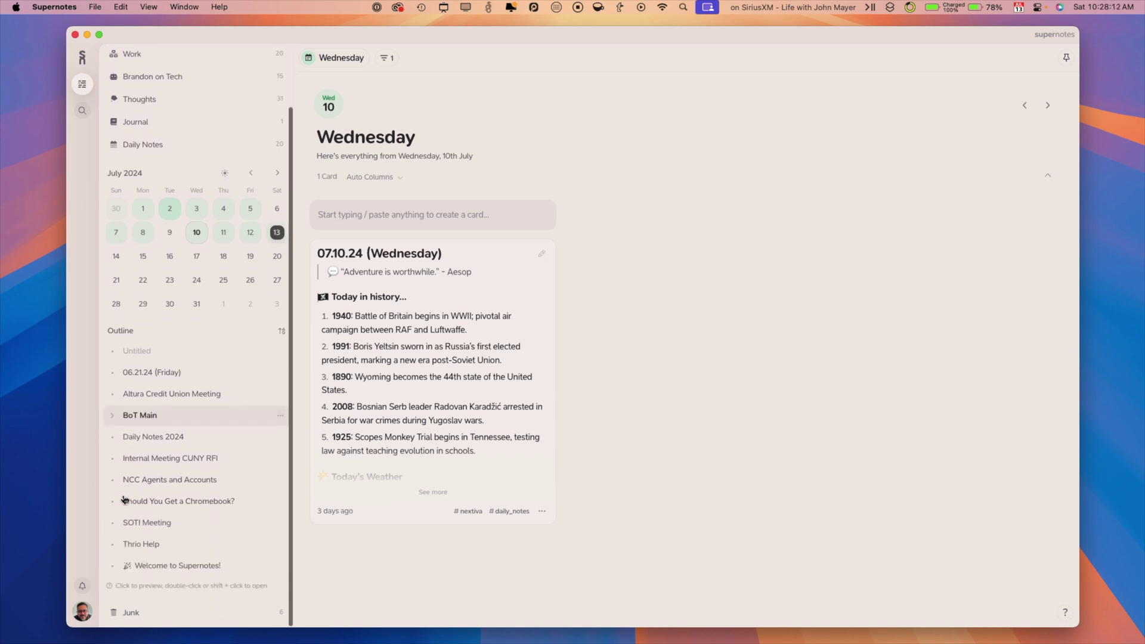
pyautogui.click(111, 417)
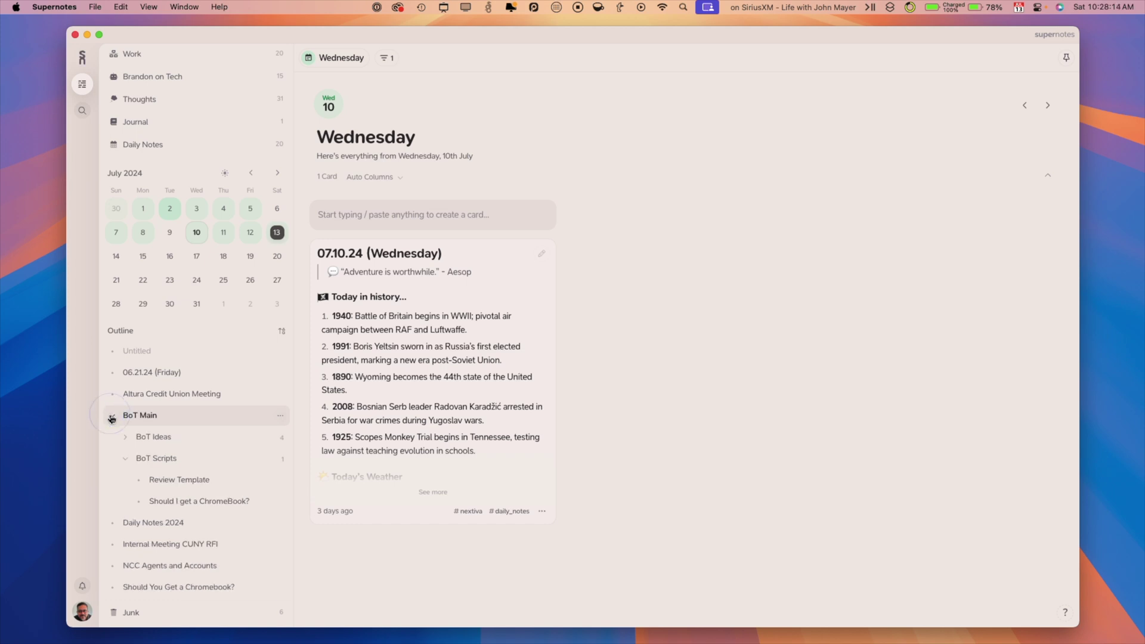
pyautogui.click(127, 458)
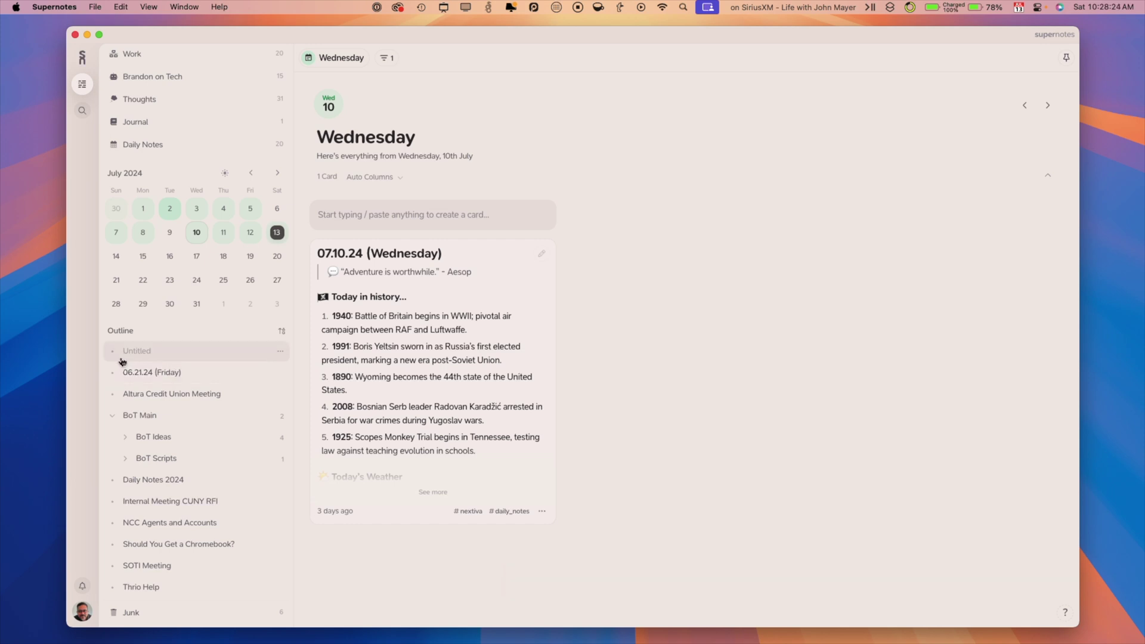
# Step: Draw on-screen annotation boxes around items in the sidebar outline
pyautogui.hotkey('ctrl', 'shift', 'a')
pyautogui.moveTo(118, 365); pyautogui.dragTo(235, 389)
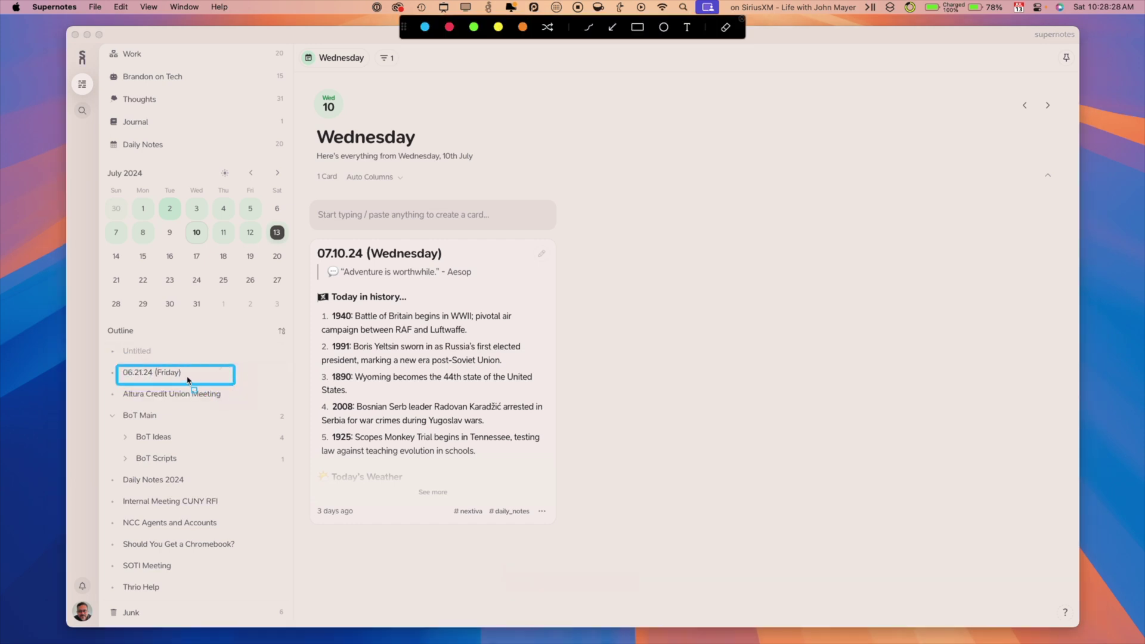
pyautogui.click(116, 471)
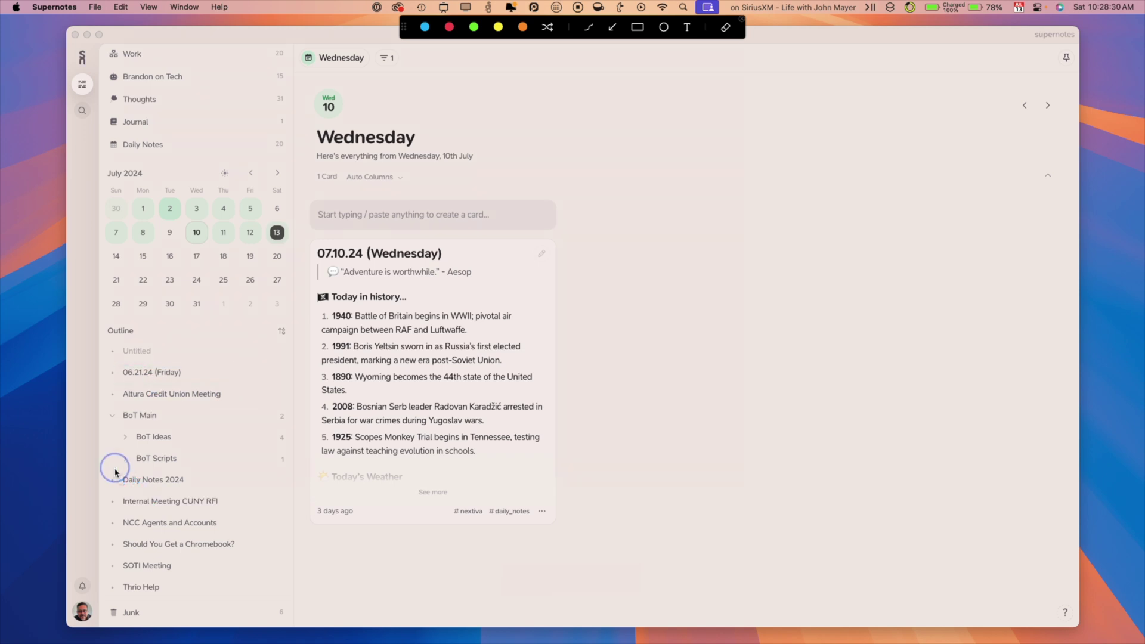
pyautogui.moveTo(116, 471)
pyautogui.mouseDown()
pyautogui.moveTo(229, 503)
pyautogui.moveTo(233, 490)
pyautogui.mouseUp()
pyautogui.scroll(3, 132, 364)
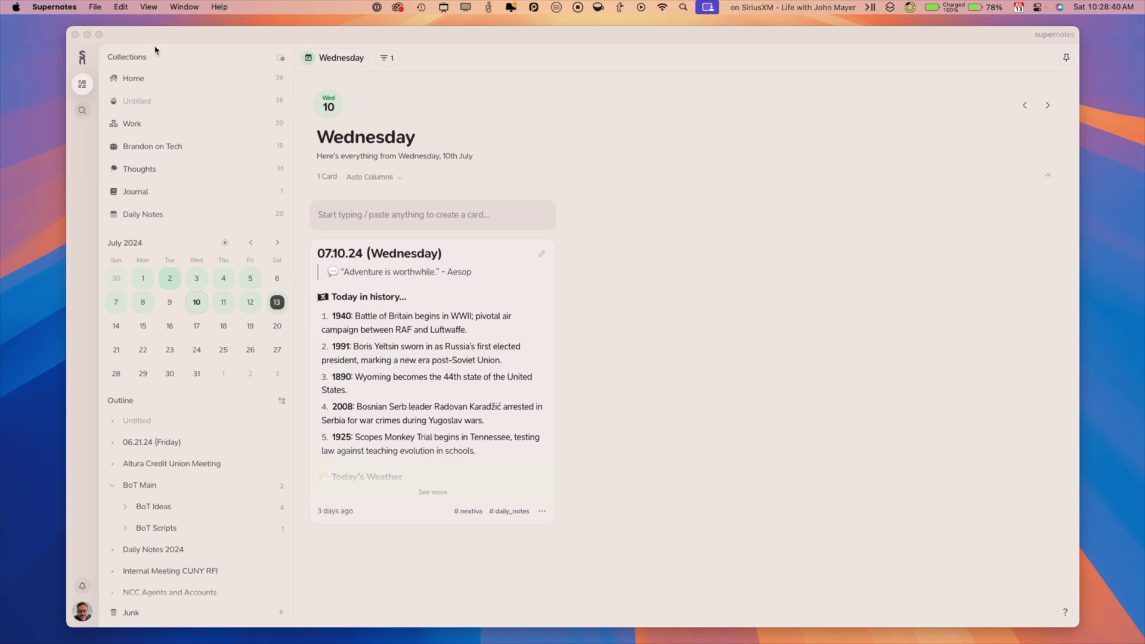
# Step: Open the Home collection of 38 cards, then narrow and re-widen the app window
pyautogui.click(132, 81)
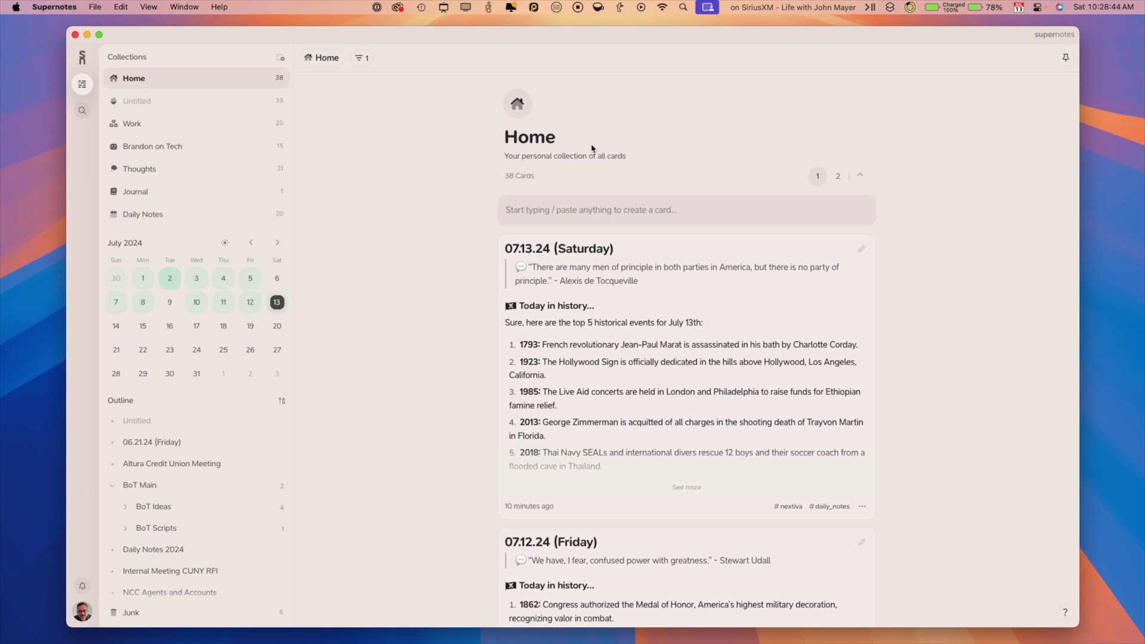
pyautogui.scroll(-3, 632, 353)
pyautogui.scroll(-1, 633, 354)
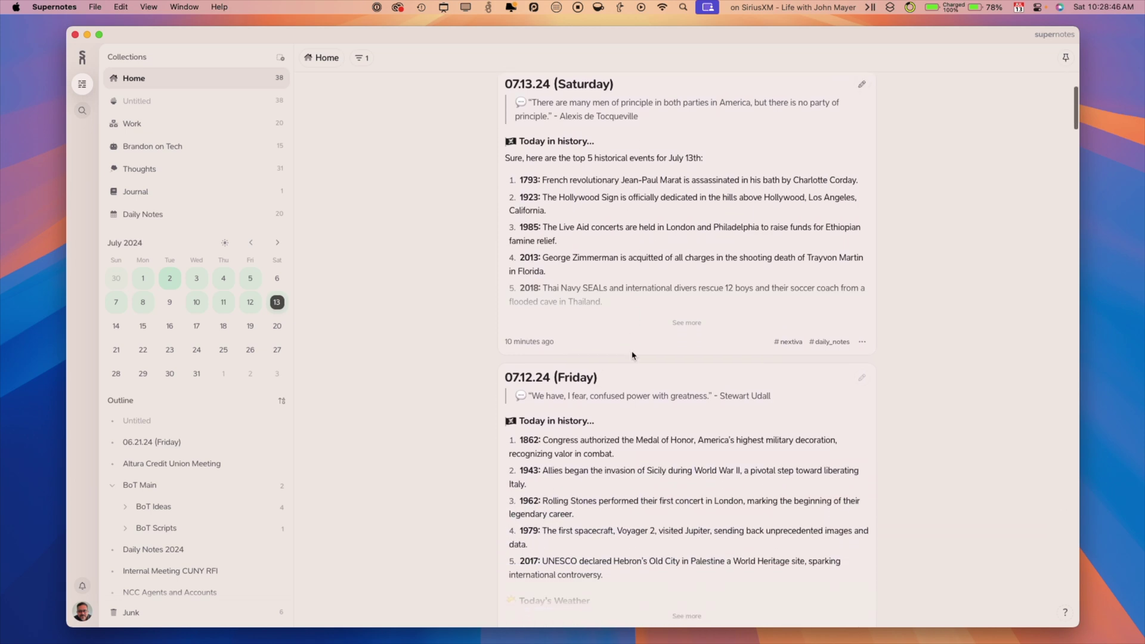
pyautogui.scroll(-8, 632, 355)
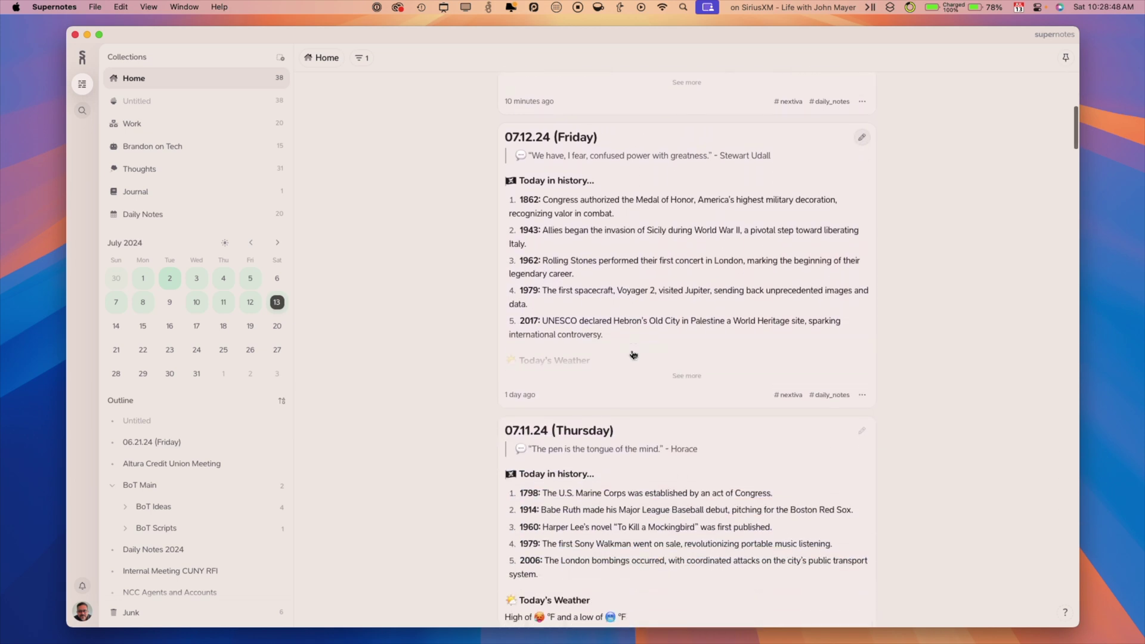
pyautogui.moveTo(1078, 282); pyautogui.dragTo(683, 280)
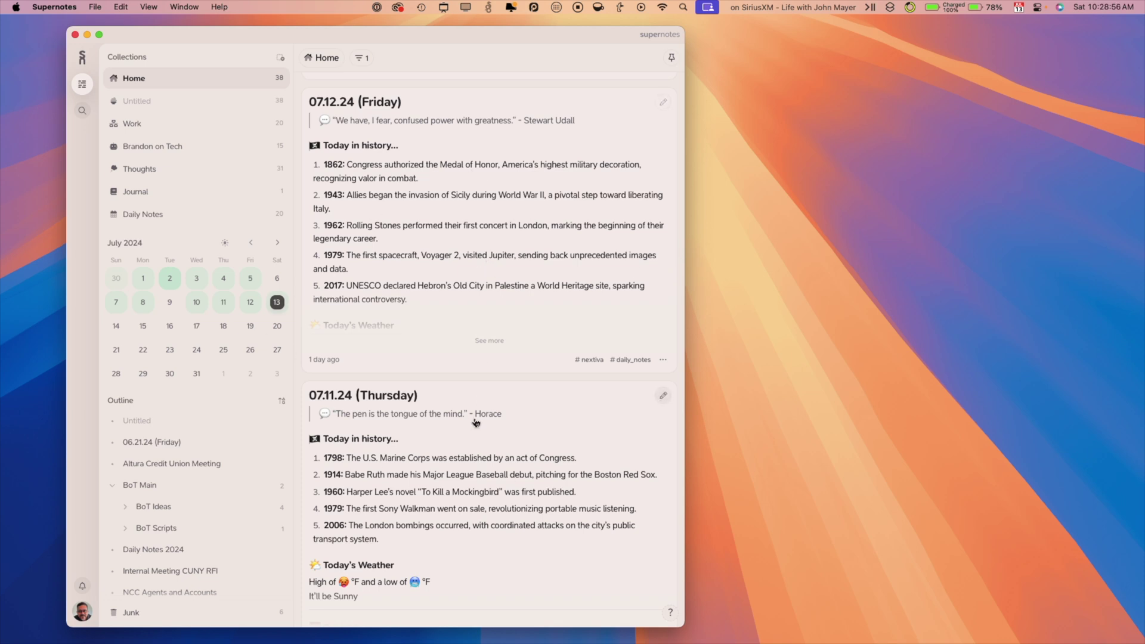
pyautogui.moveTo(687, 293); pyautogui.dragTo(1127, 286)
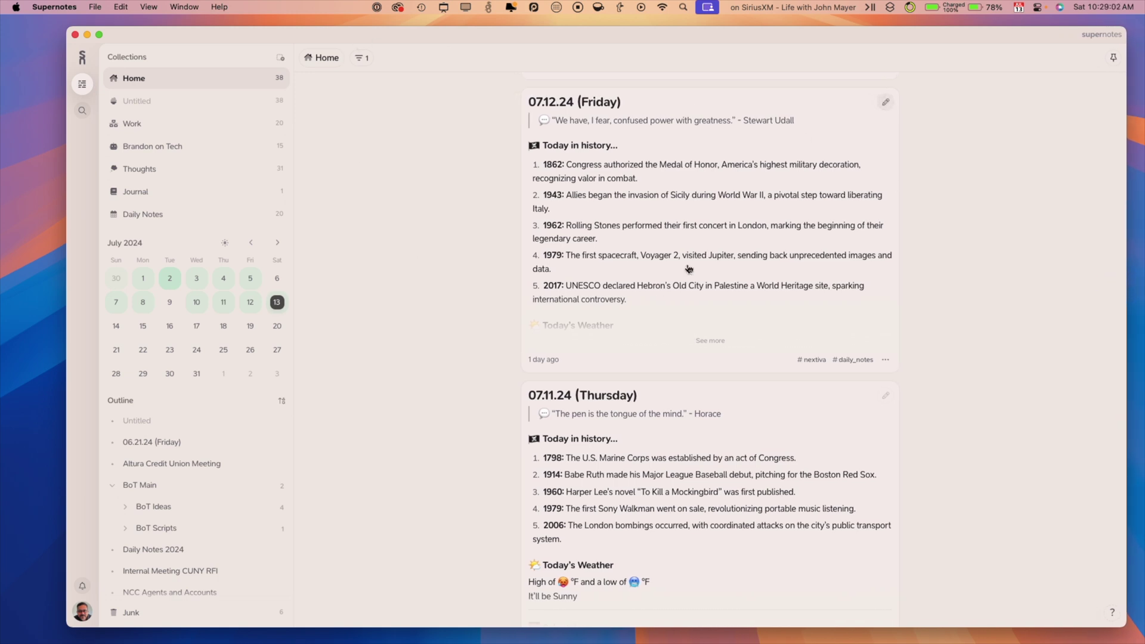
# Step: Switch the Home collection's view from List to the Broadsheet layout
pyautogui.click(333, 58)
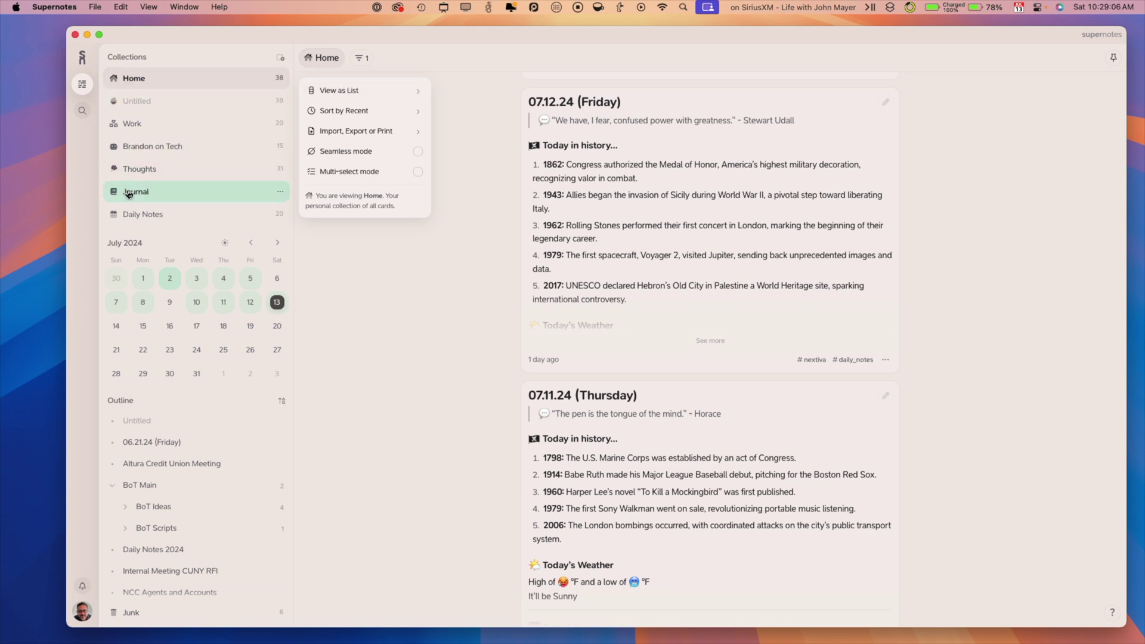
pyautogui.click(420, 95)
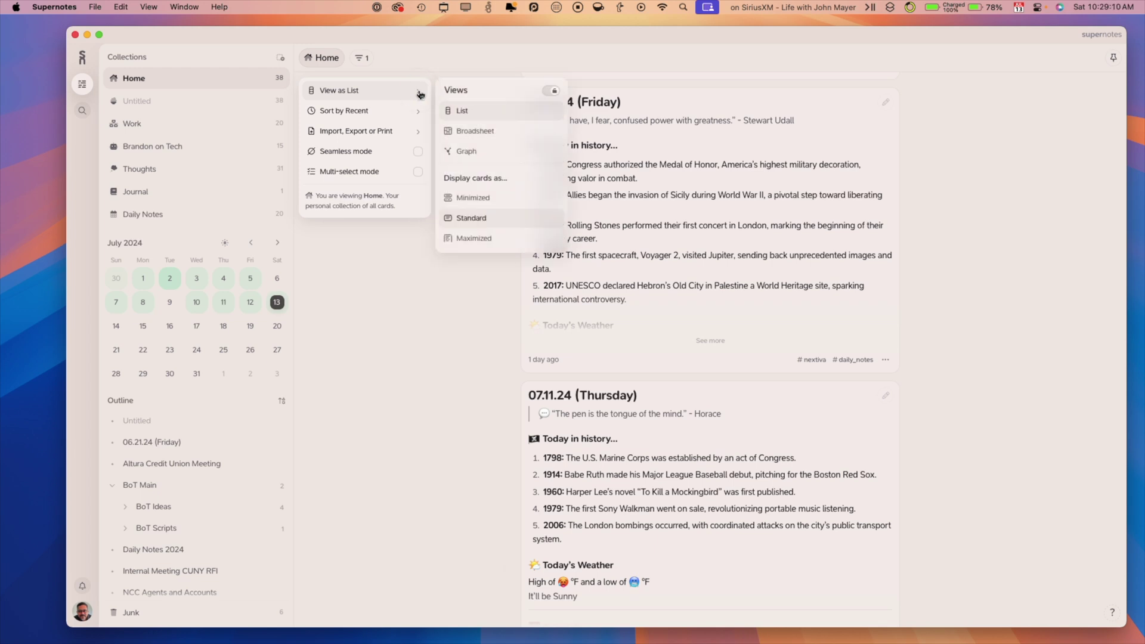
pyautogui.click(499, 135)
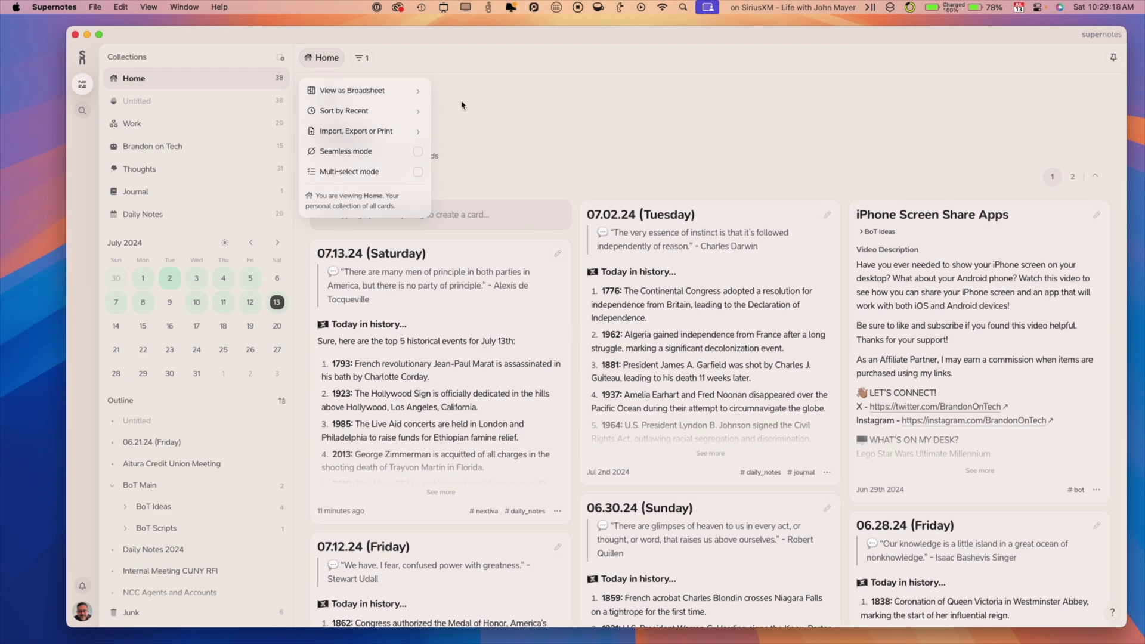
pyautogui.click(328, 57)
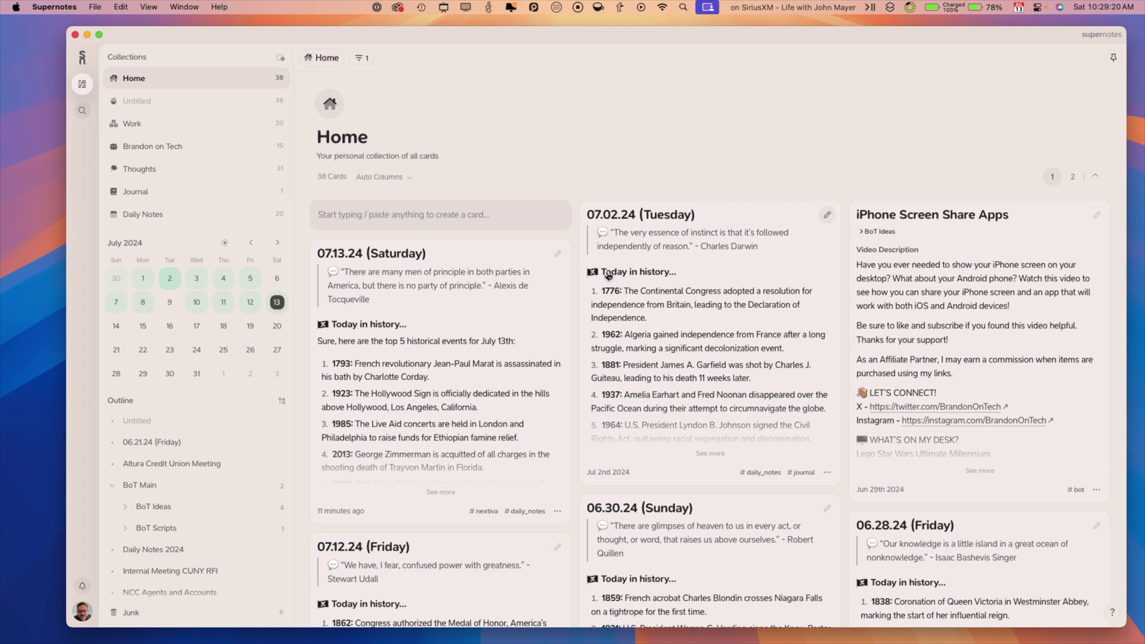
# Step: Scroll the Home broadsheet and draw an on-screen annotation box over a card
pyautogui.scroll(-1, 627, 291)
pyautogui.scroll(-3, 628, 291)
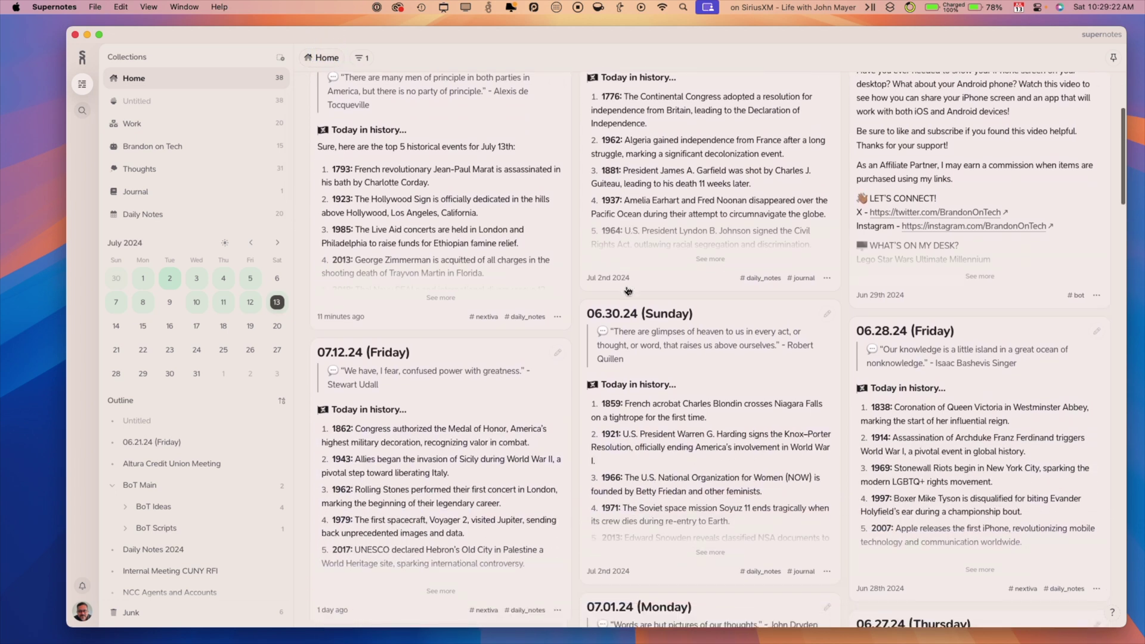
pyautogui.scroll(3, 628, 291)
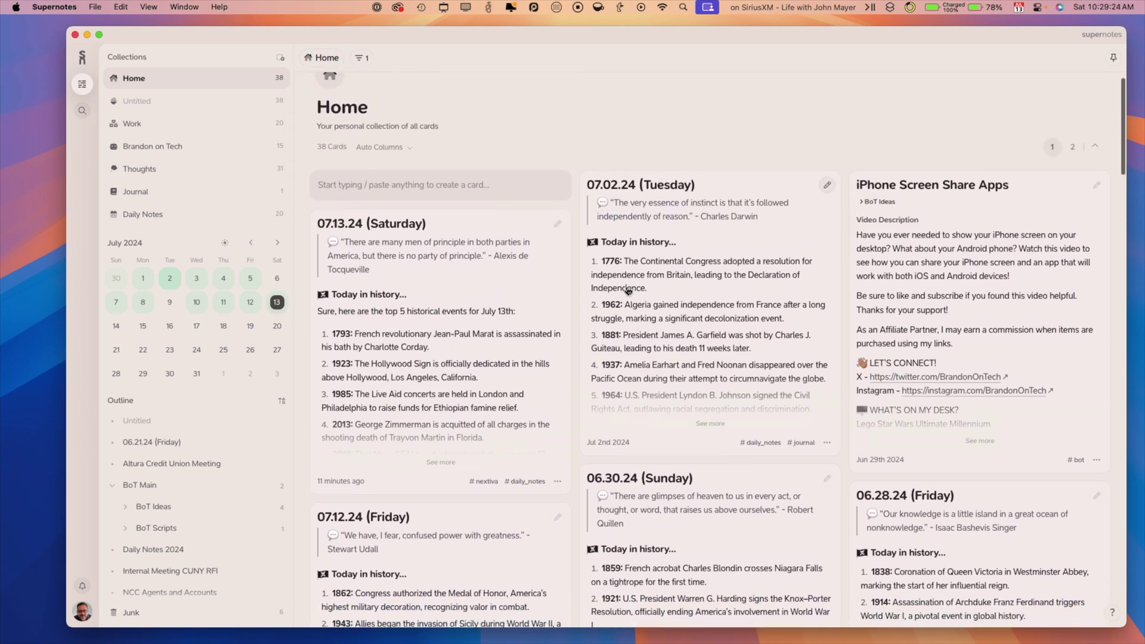
pyautogui.scroll(-1, 628, 291)
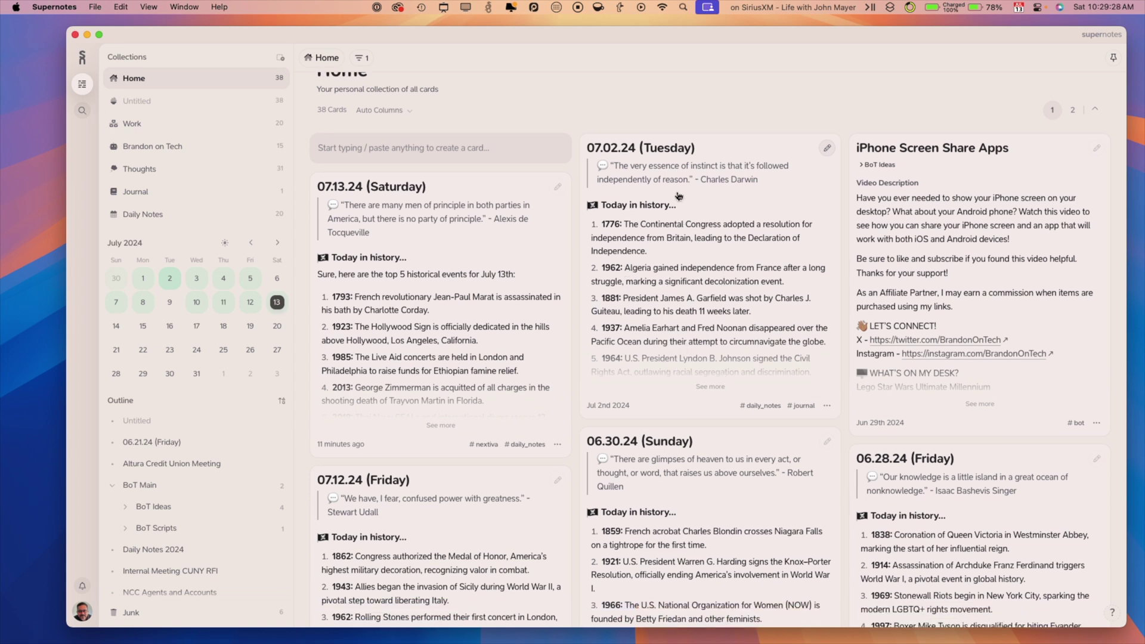
pyautogui.hotkey('ctrl', 'alt', 'a')
pyautogui.moveTo(579, 122)
pyautogui.mouseDown()
pyautogui.moveTo(831, 368)
pyautogui.moveTo(845, 424)
pyautogui.mouseUp()
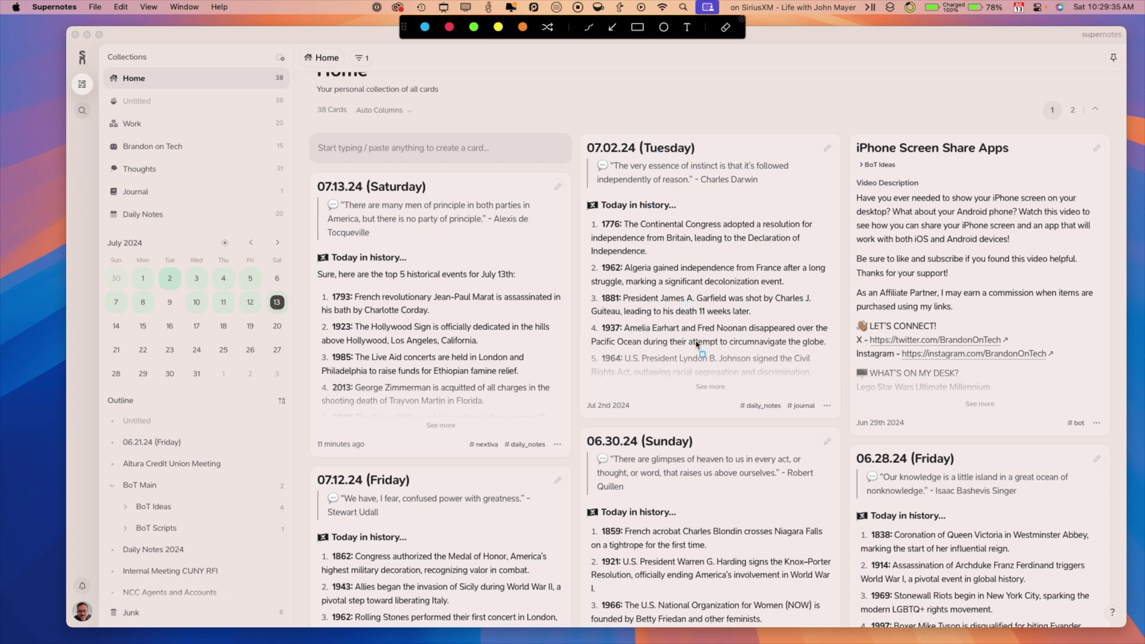
pyautogui.press('Escape')
# Step: Expand the 07.02.24 (Tuesday) card to show its weather, schedule and daily prompt
pyautogui.click(708, 387)
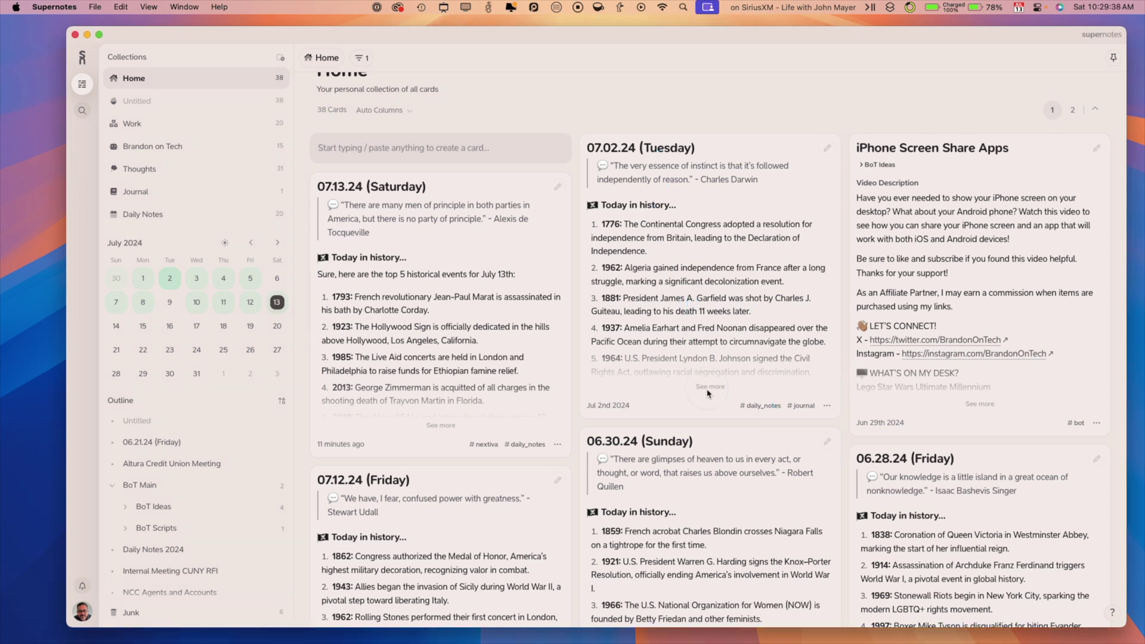
pyautogui.scroll(-5, 714, 391)
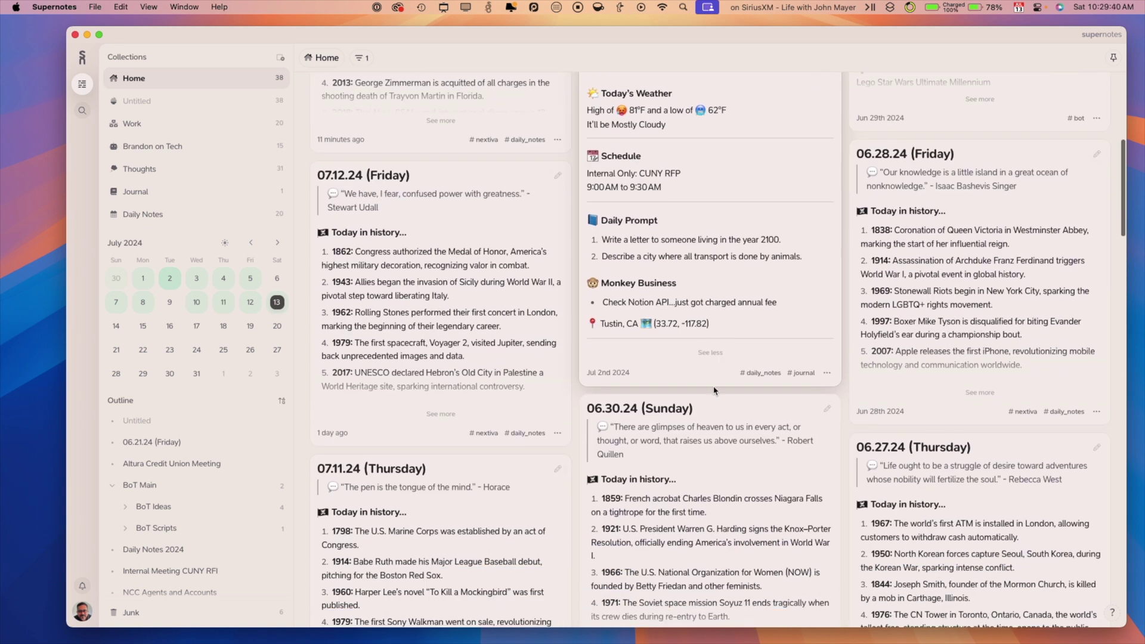
pyautogui.scroll(7, 714, 390)
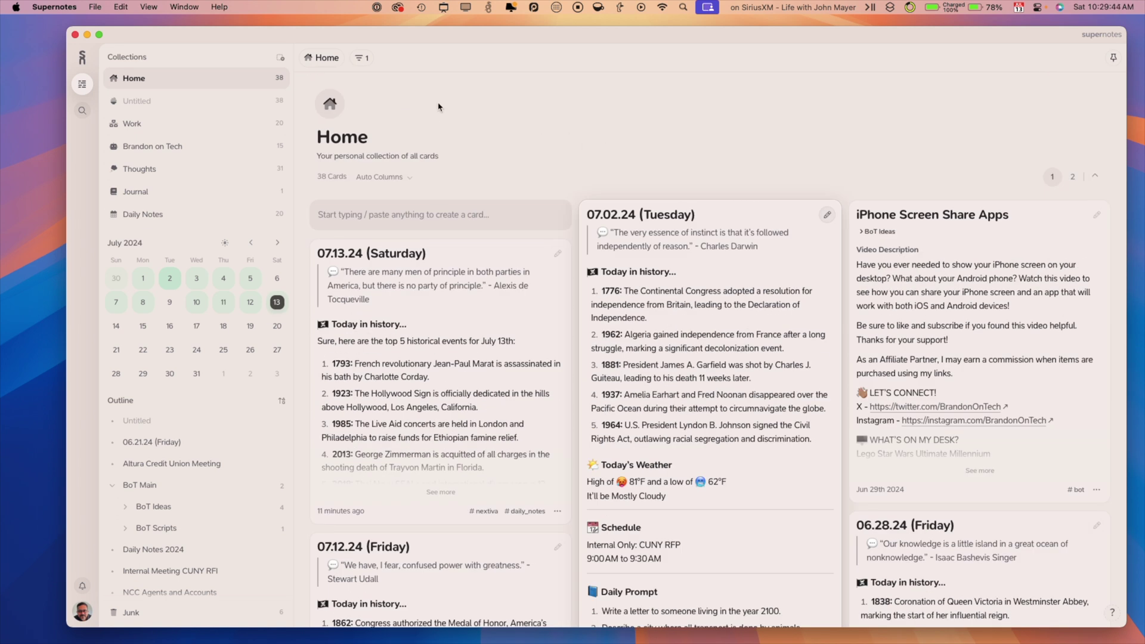
# Step: Set the Home broadsheet cards to Maximized size and scroll through them
pyautogui.click(331, 57)
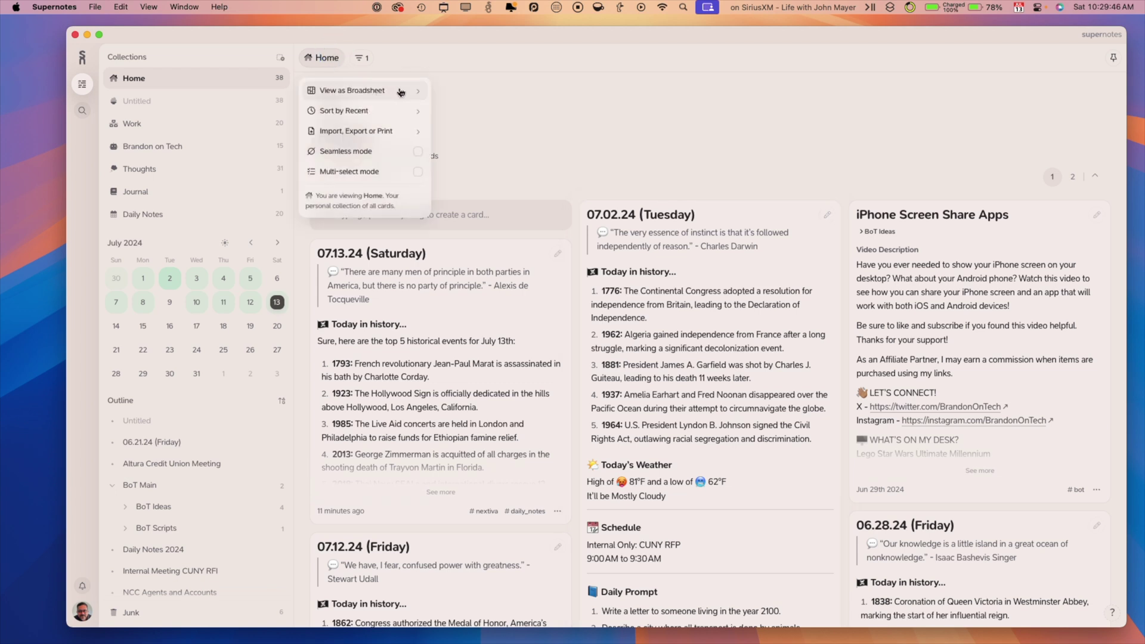
pyautogui.click(418, 93)
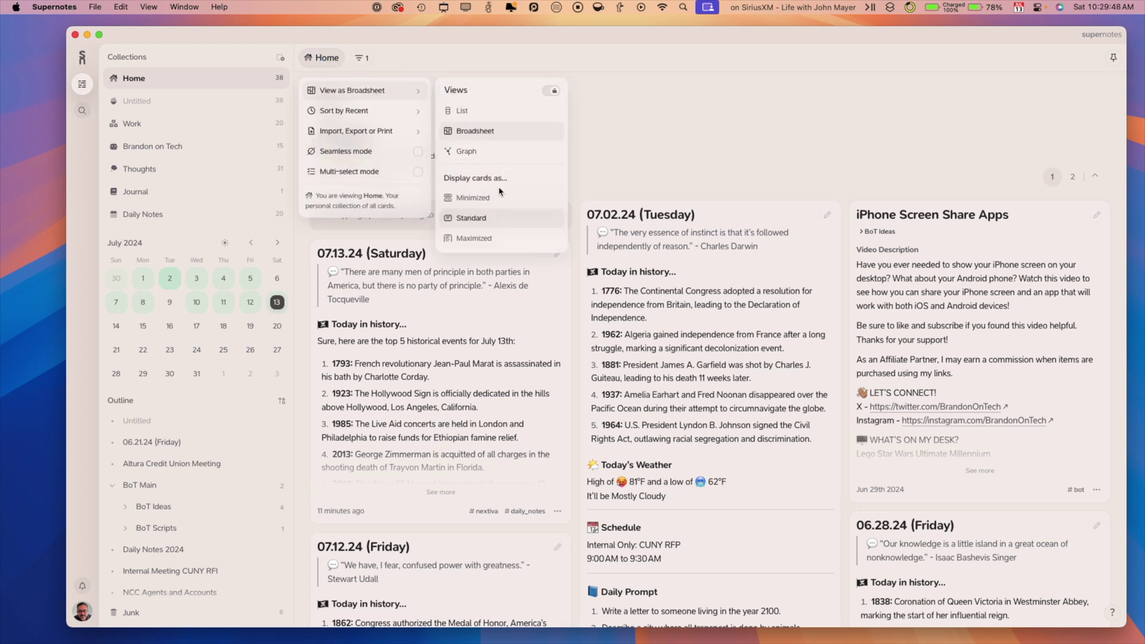
pyautogui.click(492, 239)
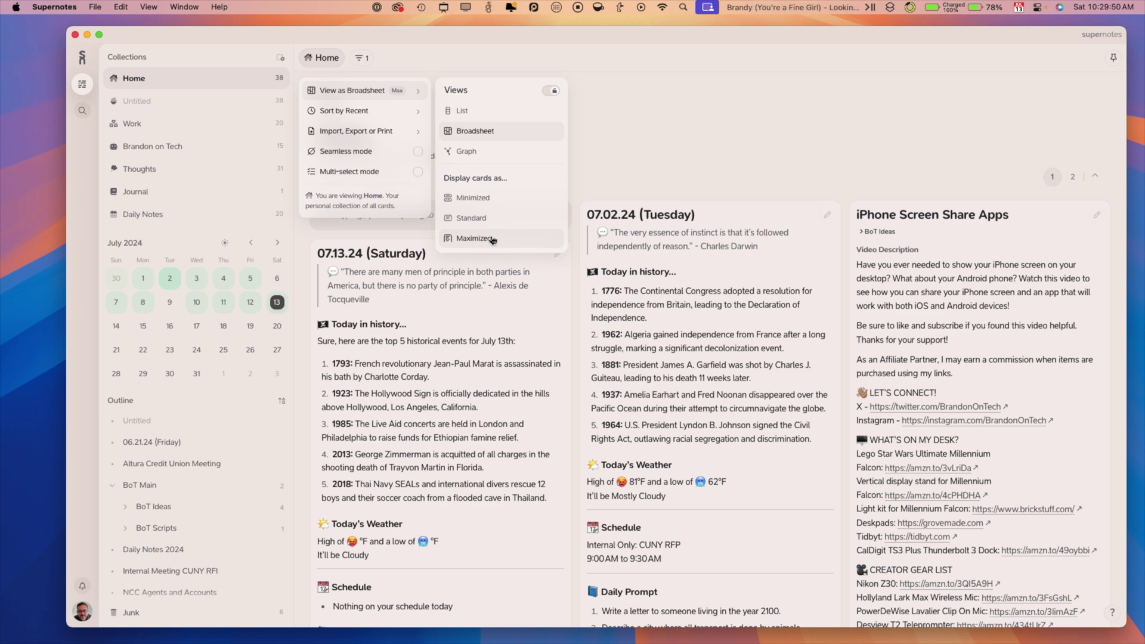
pyautogui.click(638, 135)
pyautogui.scroll(-15, 719, 264)
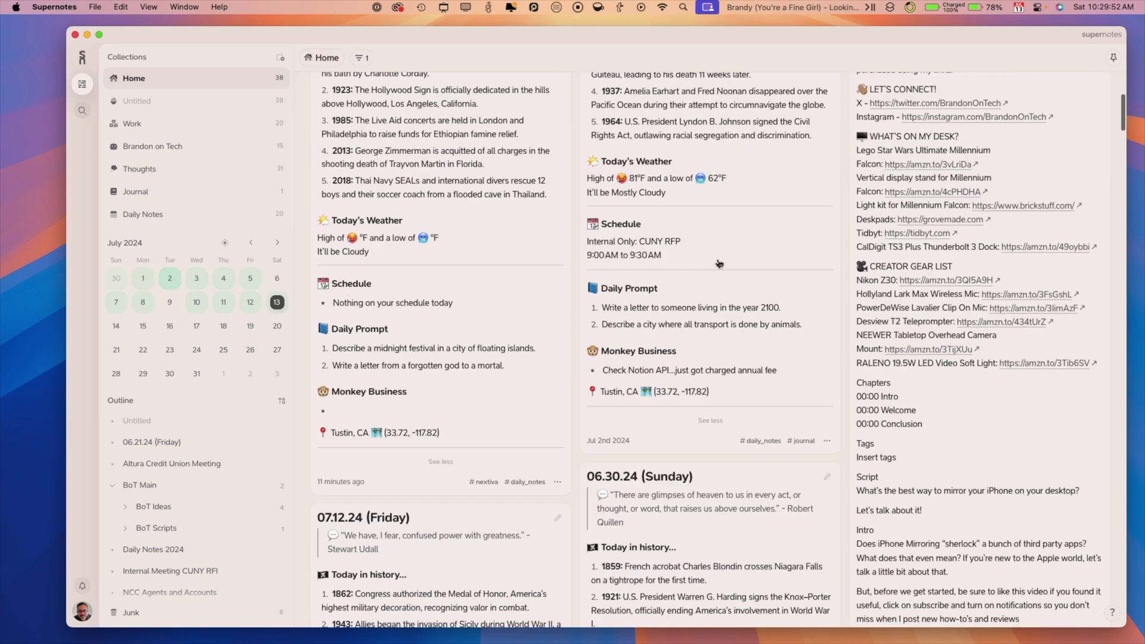
pyautogui.scroll(-20, 719, 263)
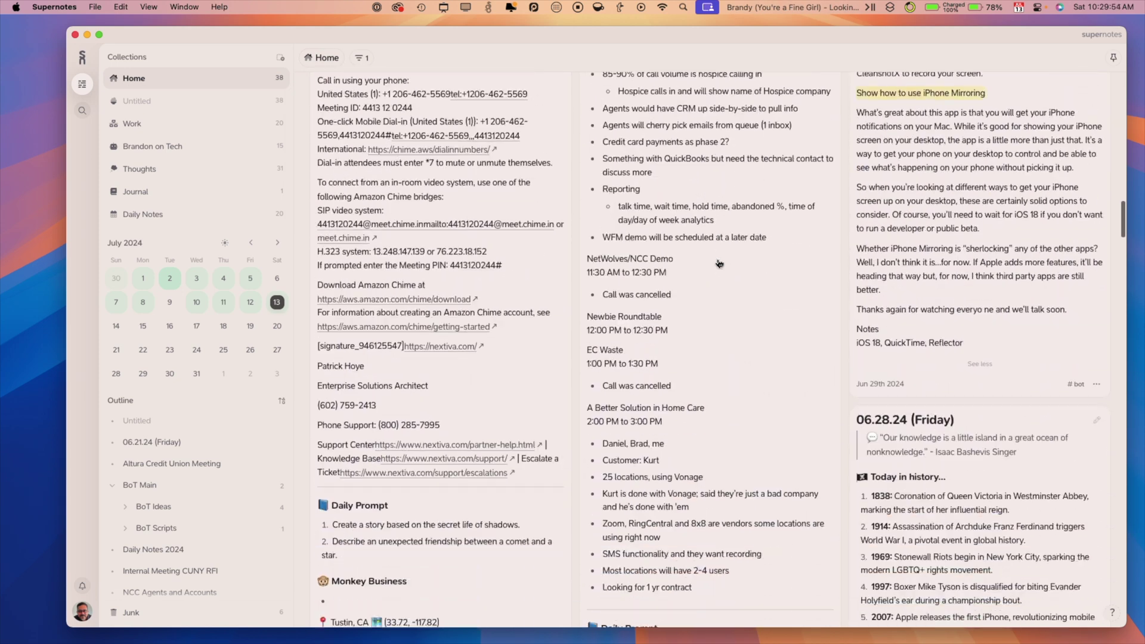
pyautogui.scroll(-10, 719, 264)
pyautogui.scroll(20, 719, 263)
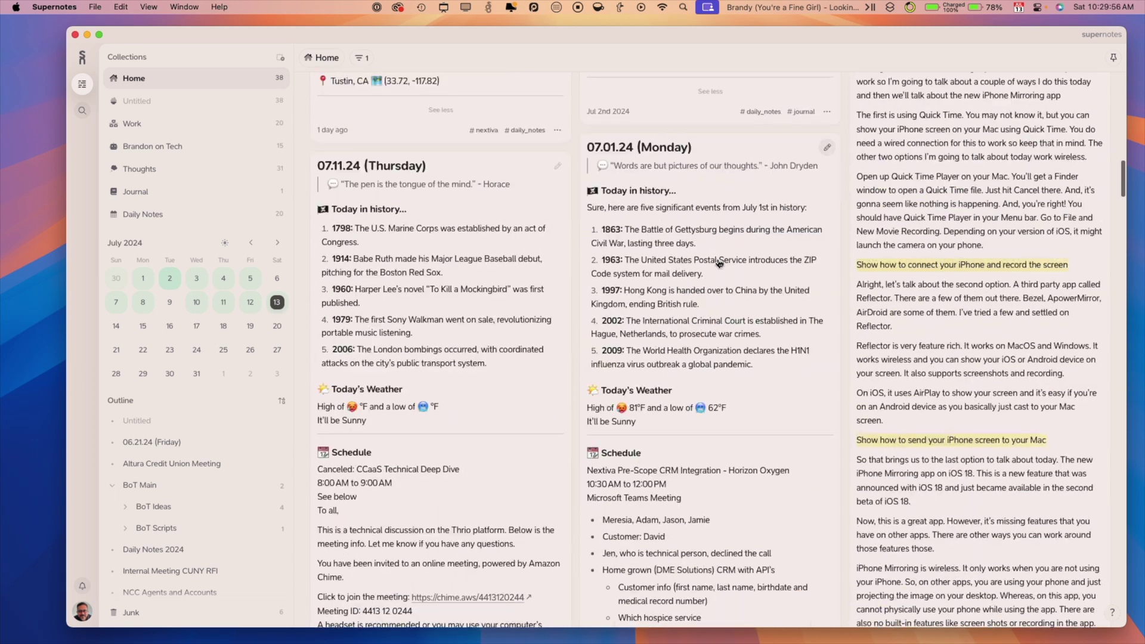
pyautogui.scroll(10, 719, 263)
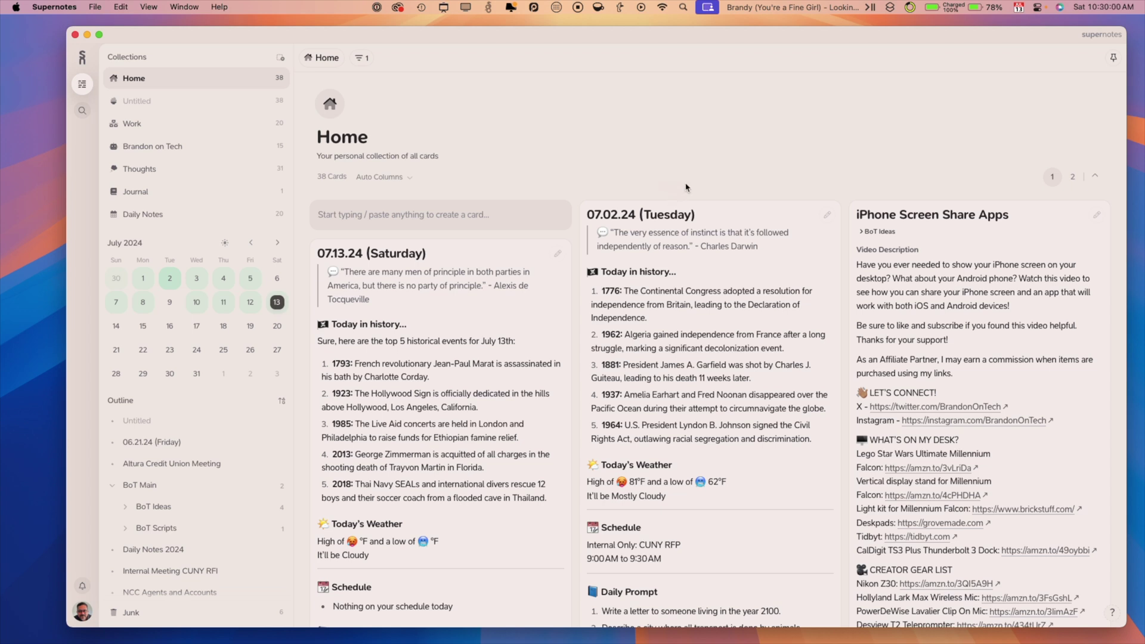
# Step: Return the broadsheet cards to Standard size, truncated with See more links
pyautogui.click(322, 57)
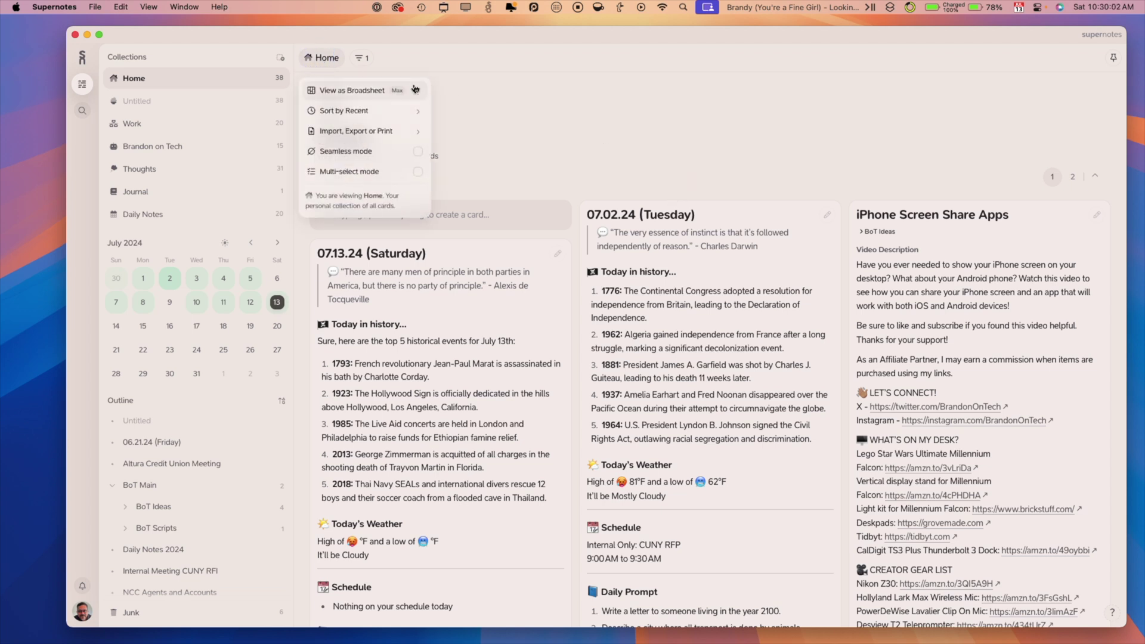
pyautogui.moveTo(418, 92)
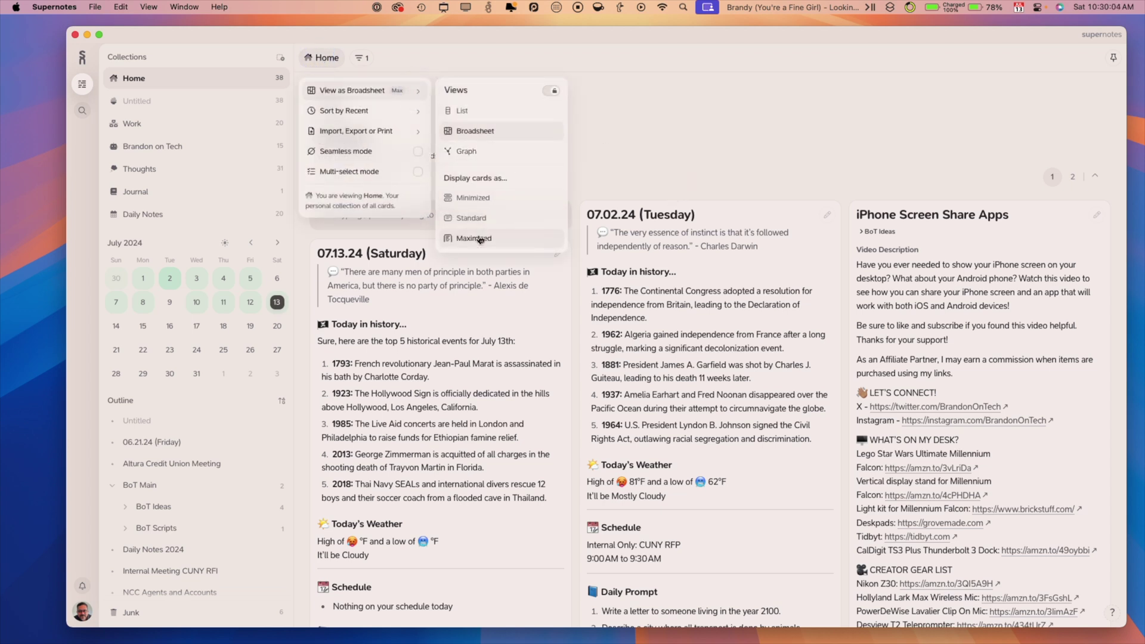
pyautogui.click(486, 220)
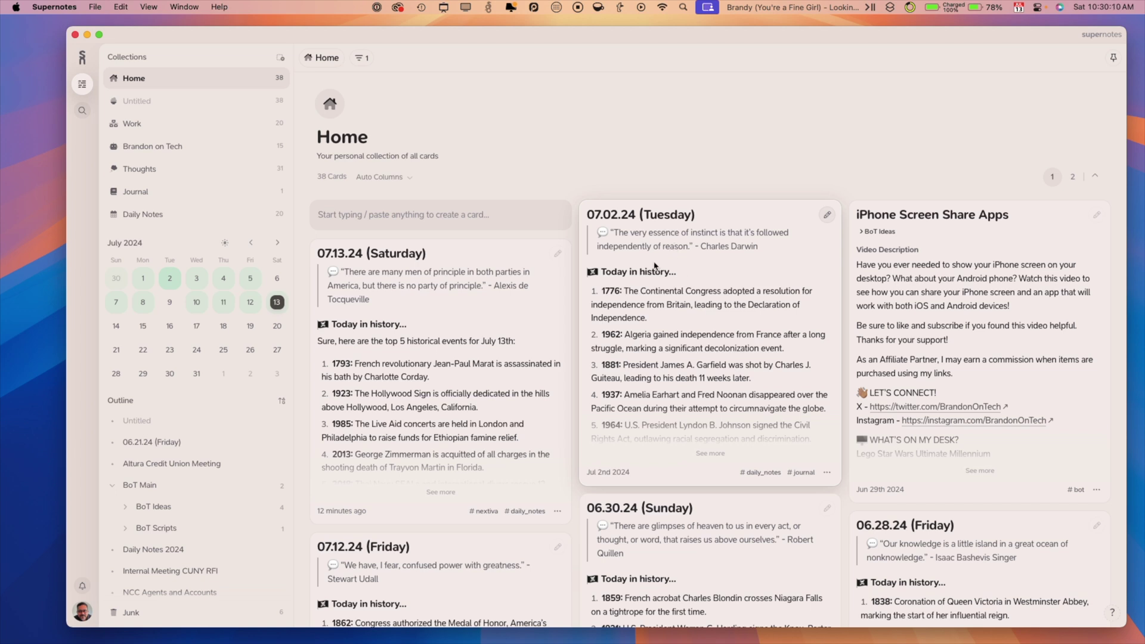
pyautogui.click(684, 309)
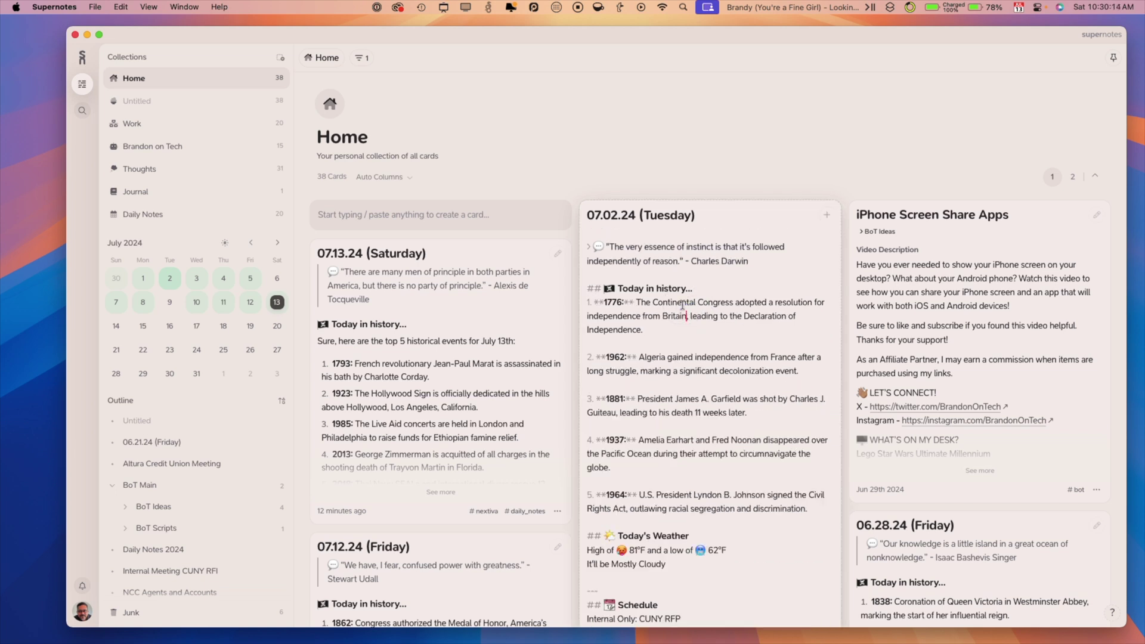
pyautogui.scroll(-10, 696, 380)
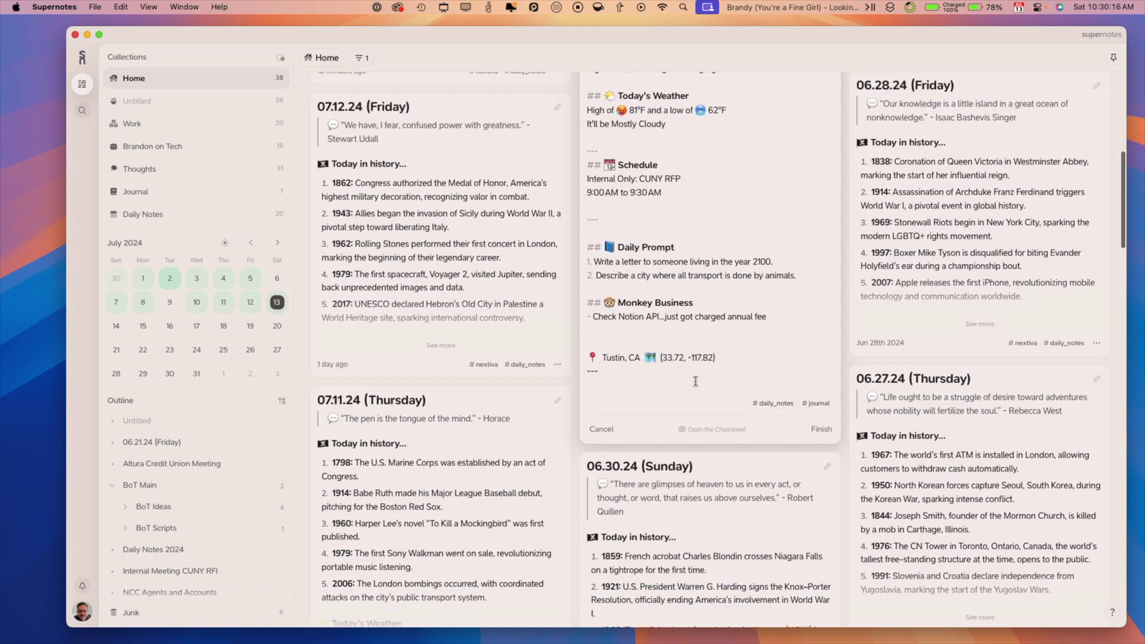
pyautogui.scroll(10, 695, 254)
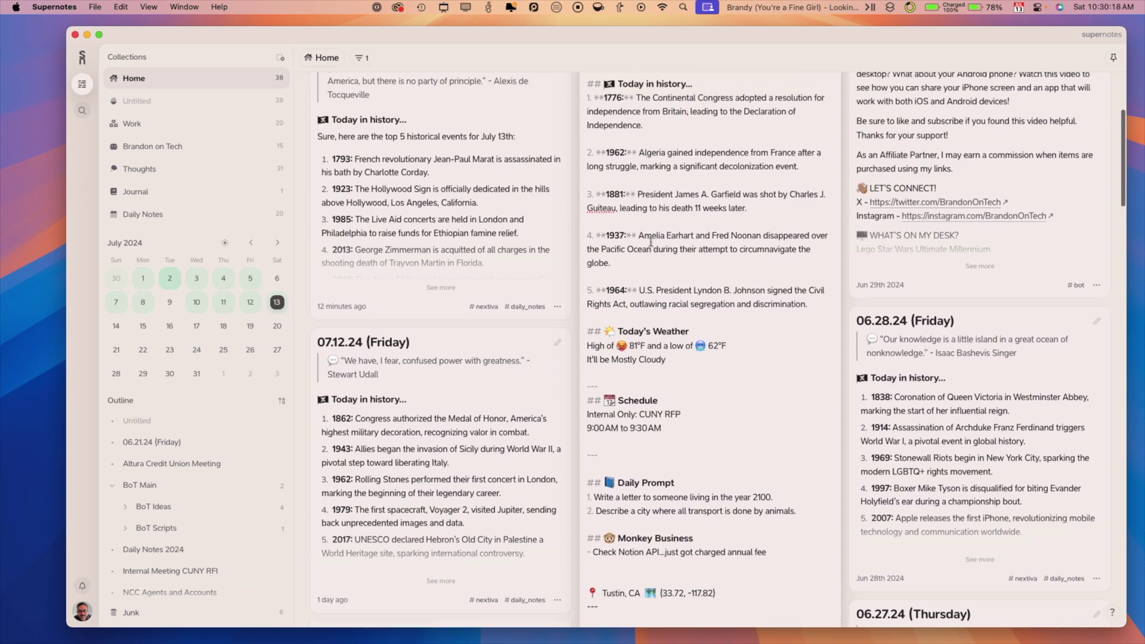
pyautogui.press('ctrl+alt+super+a')
pyautogui.moveTo(582, 152)
pyautogui.mouseDown()
pyautogui.moveTo(744, 474)
pyautogui.moveTo(775, 507)
pyautogui.mouseUp()
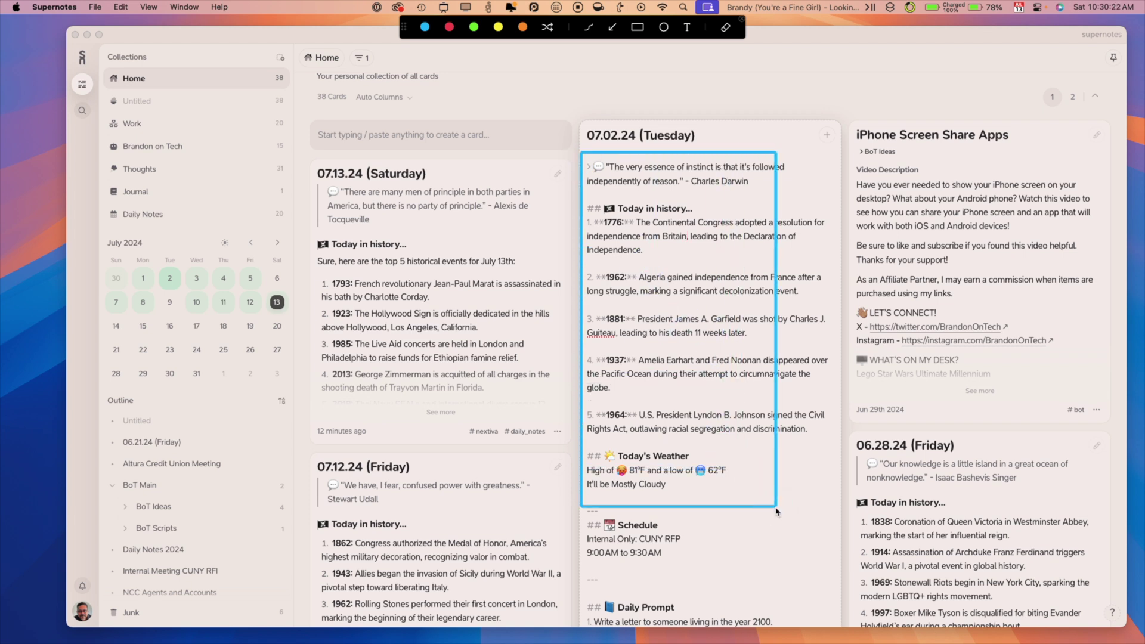
pyautogui.press('ctrl+alt+super+a')
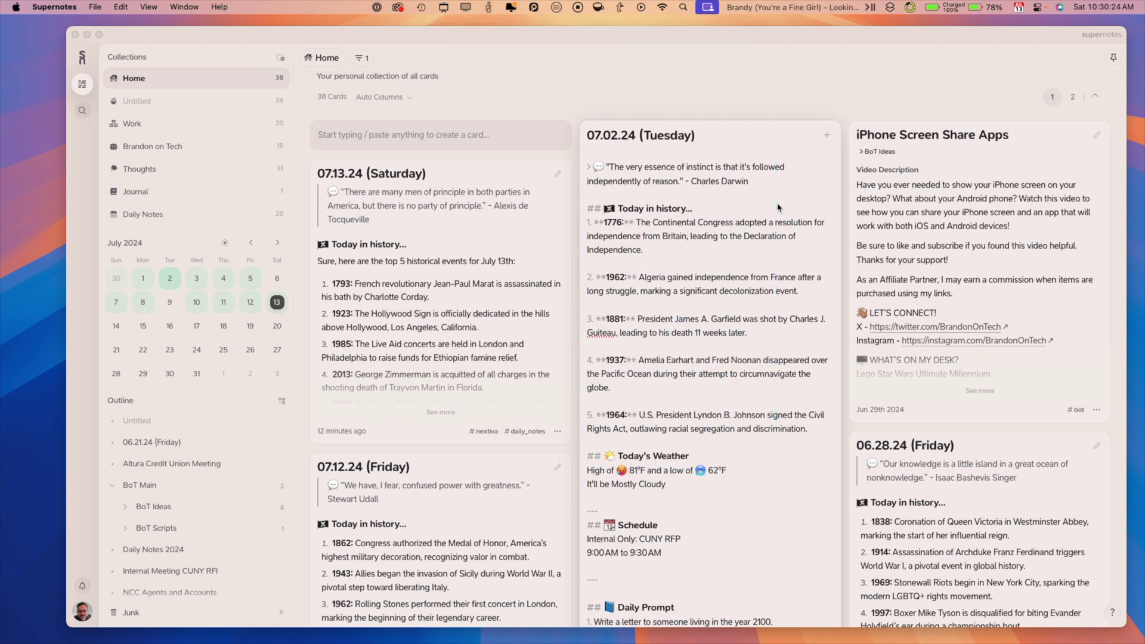
pyautogui.scroll(-6, 769, 224)
pyautogui.scroll(-2, 769, 224)
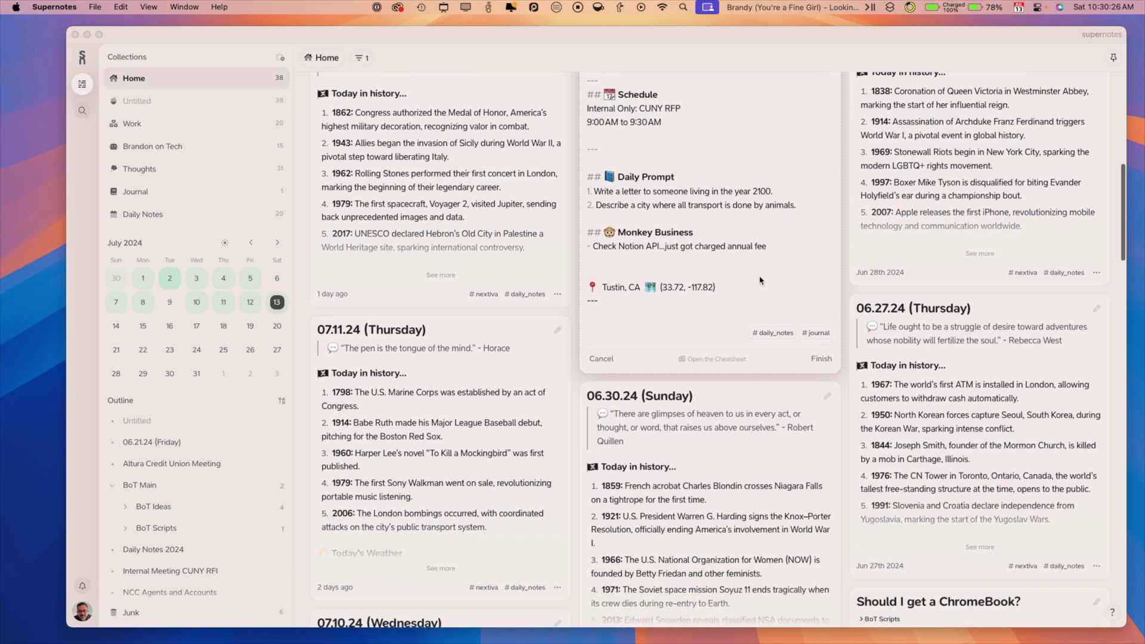
pyautogui.click(822, 365)
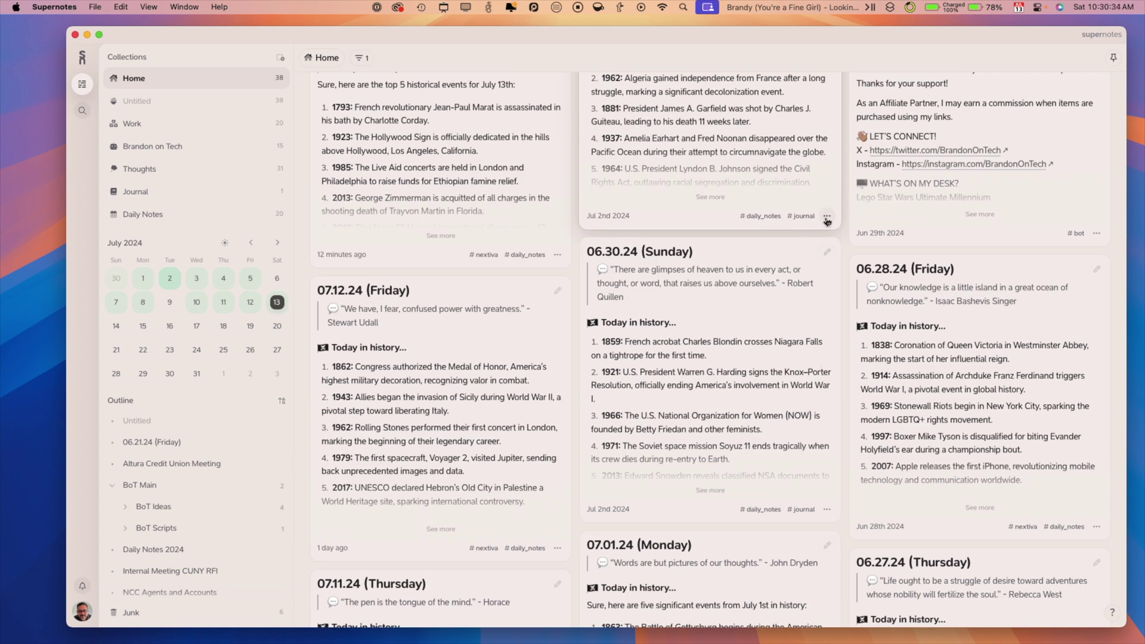
# Step: Reveal the 07.02.24 card's actions and metadata and box them with an annotation
pyautogui.click(827, 216)
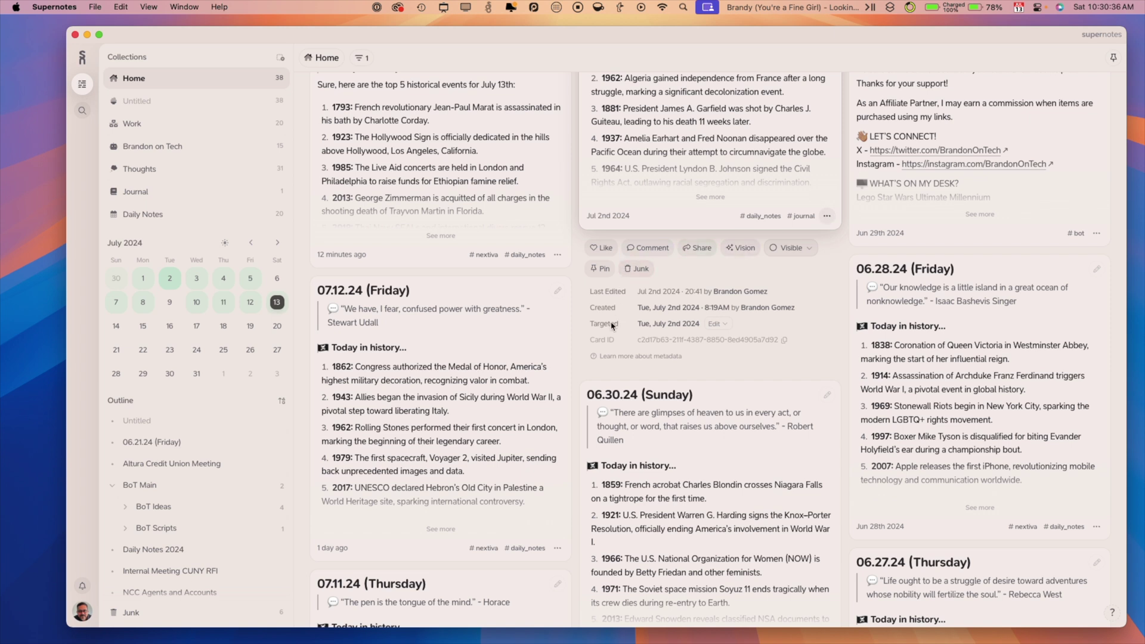
pyautogui.hotkey('ctrl', 'shift', 'a')
pyautogui.moveTo(579, 232); pyautogui.dragTo(836, 379)
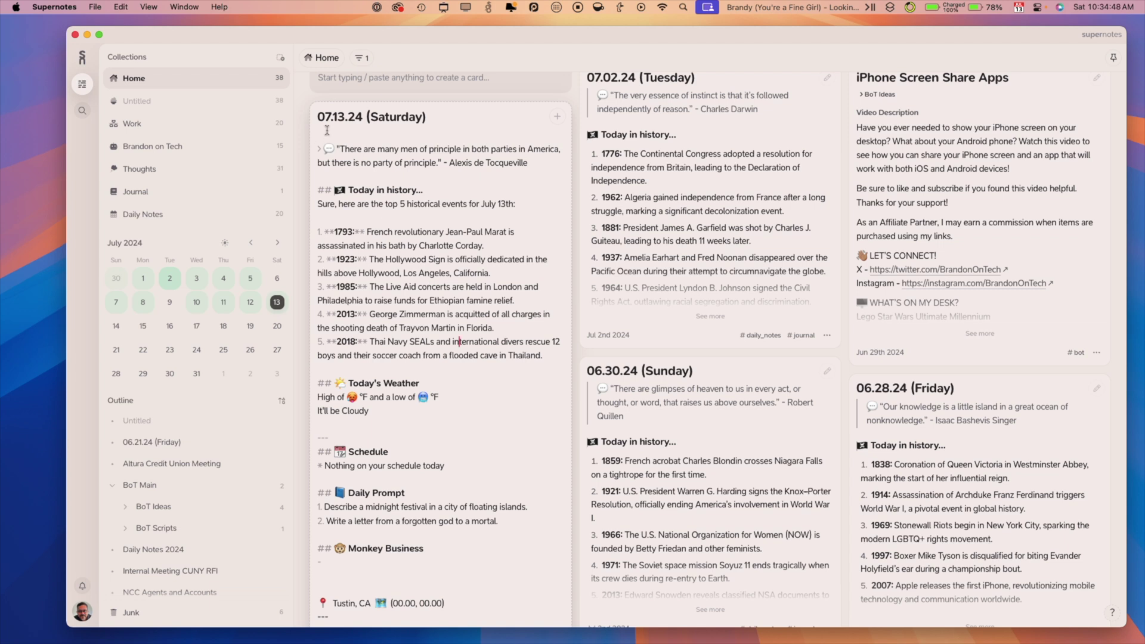
# Step: Box the 07.13.24 note's title, quote, history, weather, schedule, prompt, location, and the Journal collection
pyautogui.press('super+shift+a')
pyautogui.moveTo(315, 109); pyautogui.dragTo(456, 136)
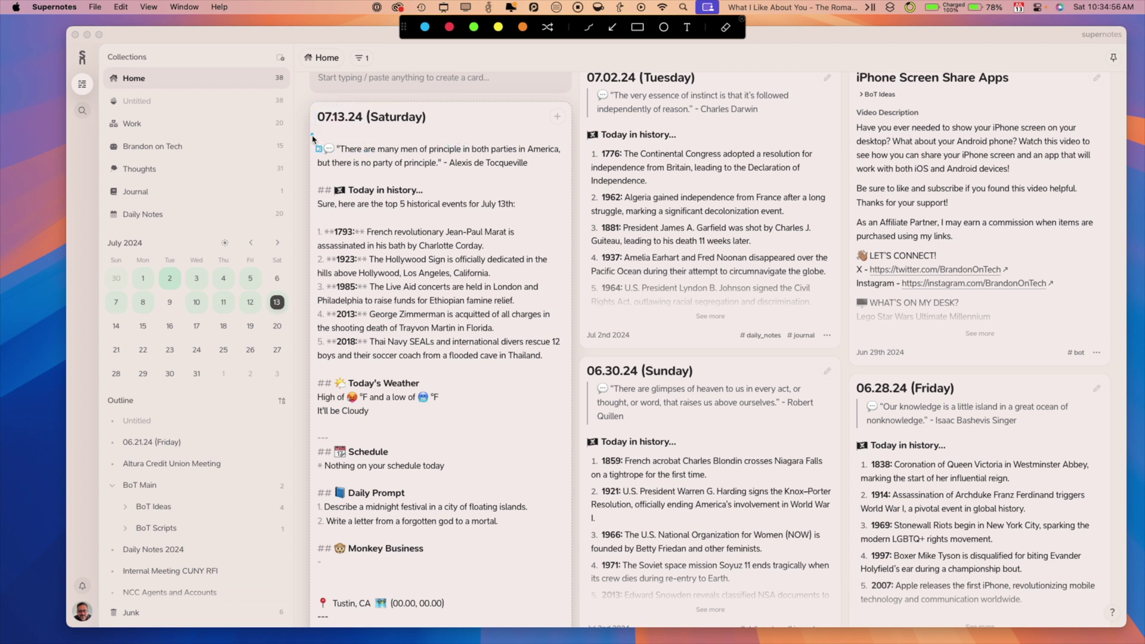
pyautogui.moveTo(312, 139)
pyautogui.mouseDown()
pyautogui.moveTo(473, 179)
pyautogui.moveTo(569, 184)
pyautogui.mouseUp()
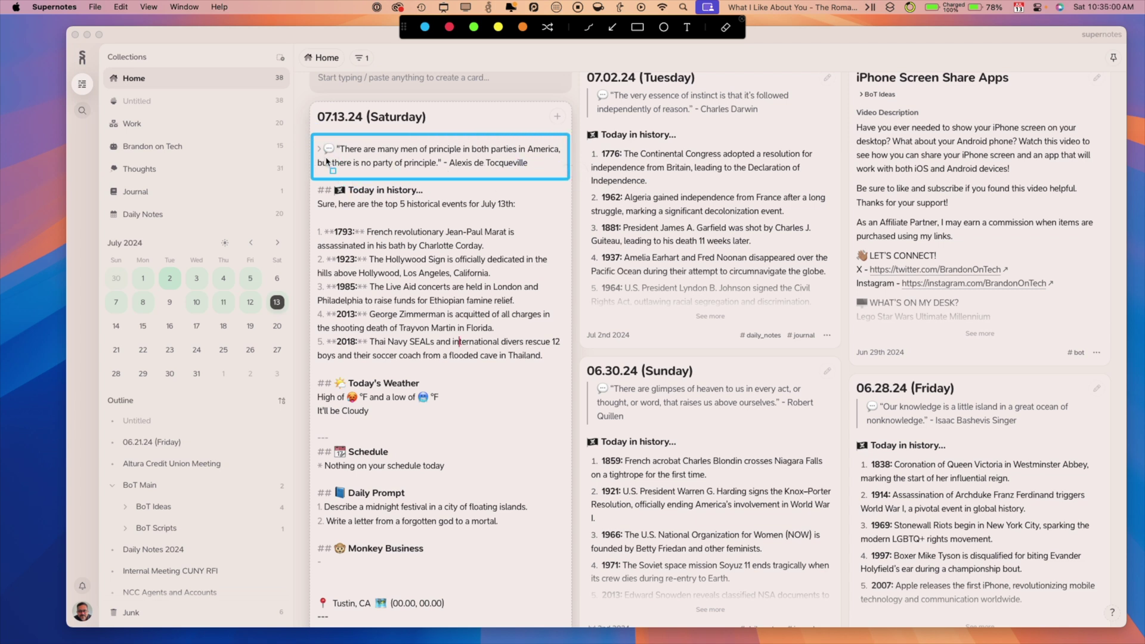
pyautogui.moveTo(313, 180)
pyautogui.mouseDown()
pyautogui.moveTo(581, 350)
pyautogui.moveTo(566, 375)
pyautogui.mouseUp()
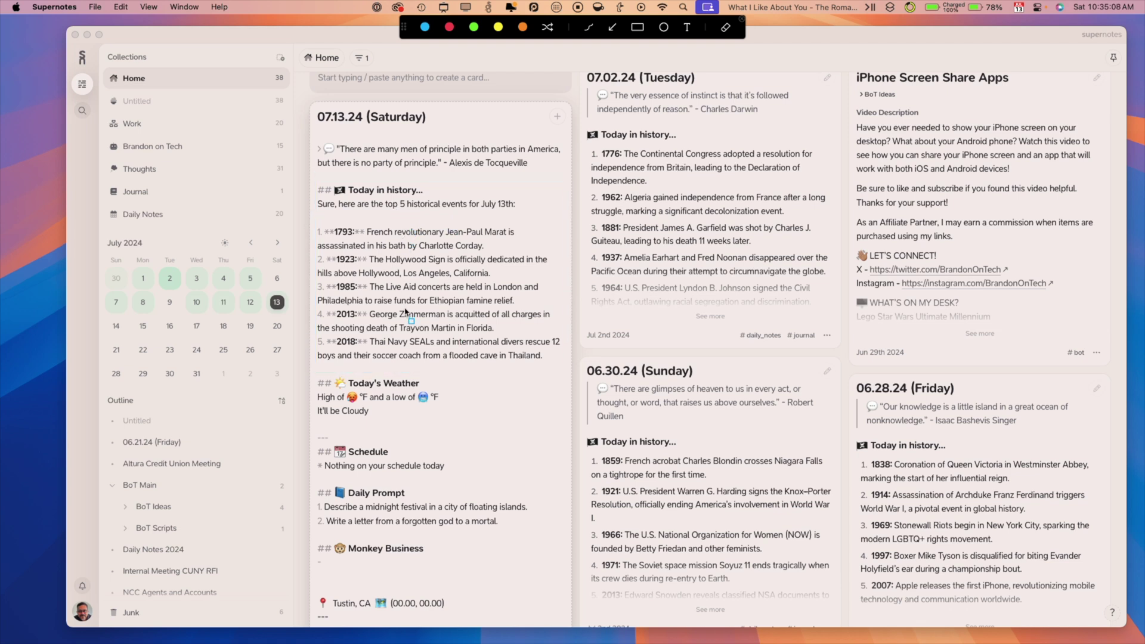
pyautogui.click(313, 372)
pyautogui.moveTo(313, 374)
pyautogui.mouseDown()
pyautogui.moveTo(489, 423)
pyautogui.moveTo(475, 423)
pyautogui.mouseUp()
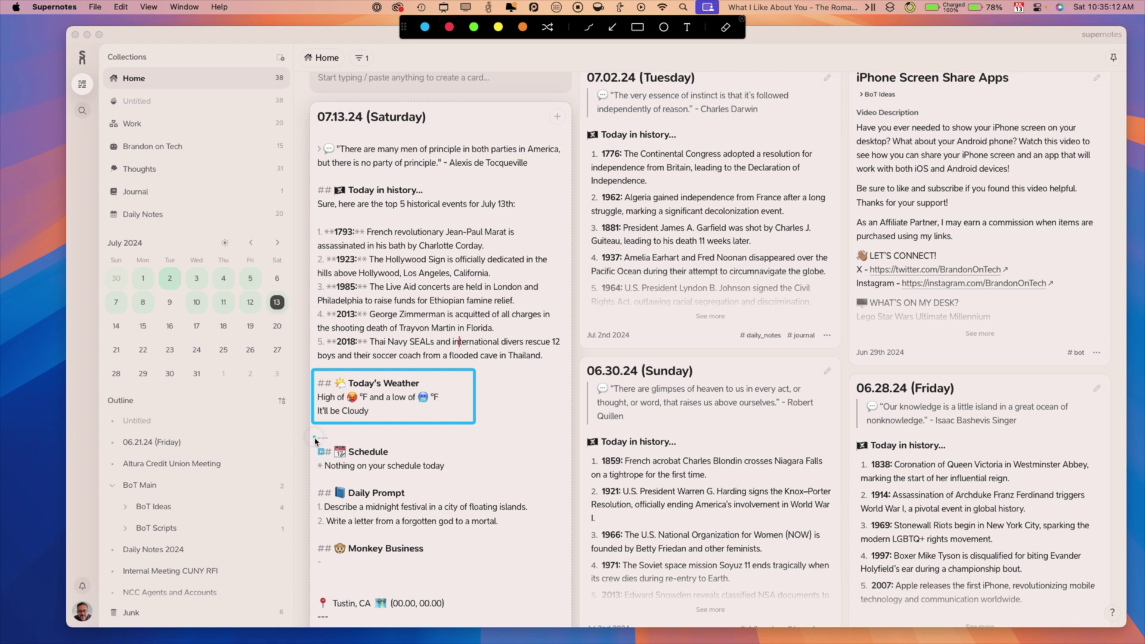
pyautogui.moveTo(314, 435)
pyautogui.mouseDown()
pyautogui.moveTo(485, 468)
pyautogui.moveTo(489, 479)
pyautogui.mouseUp()
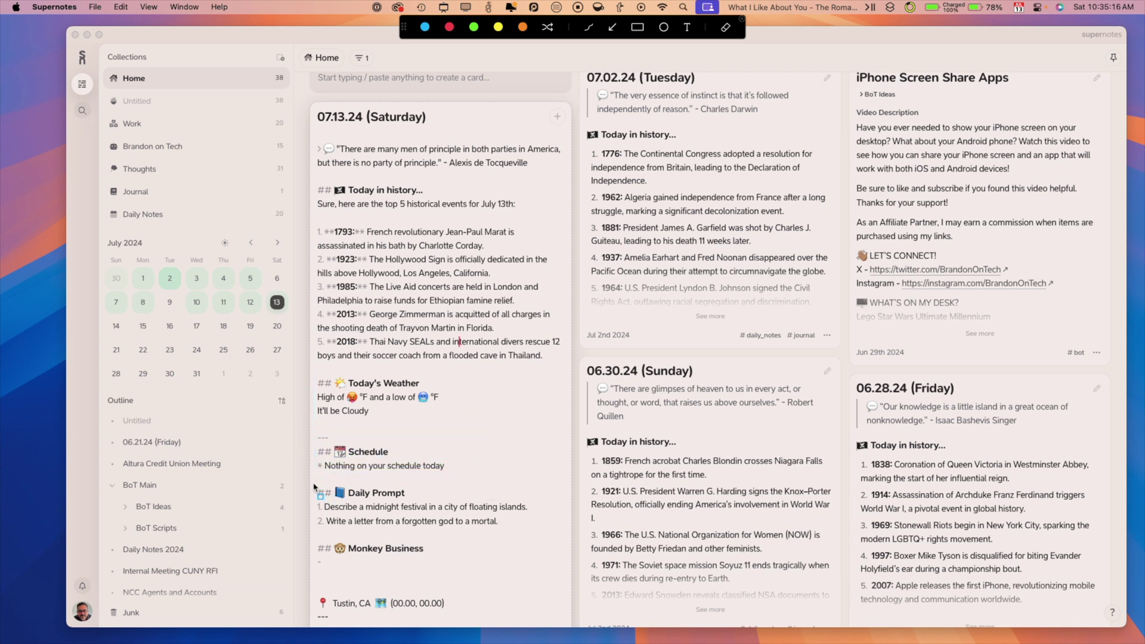
pyautogui.moveTo(313, 482)
pyautogui.mouseDown()
pyautogui.moveTo(384, 508)
pyautogui.moveTo(552, 536)
pyautogui.mouseUp()
pyautogui.moveTo(314, 587); pyautogui.dragTo(477, 614)
pyautogui.moveTo(103, 180); pyautogui.dragTo(298, 201)
pyautogui.press('Escape')
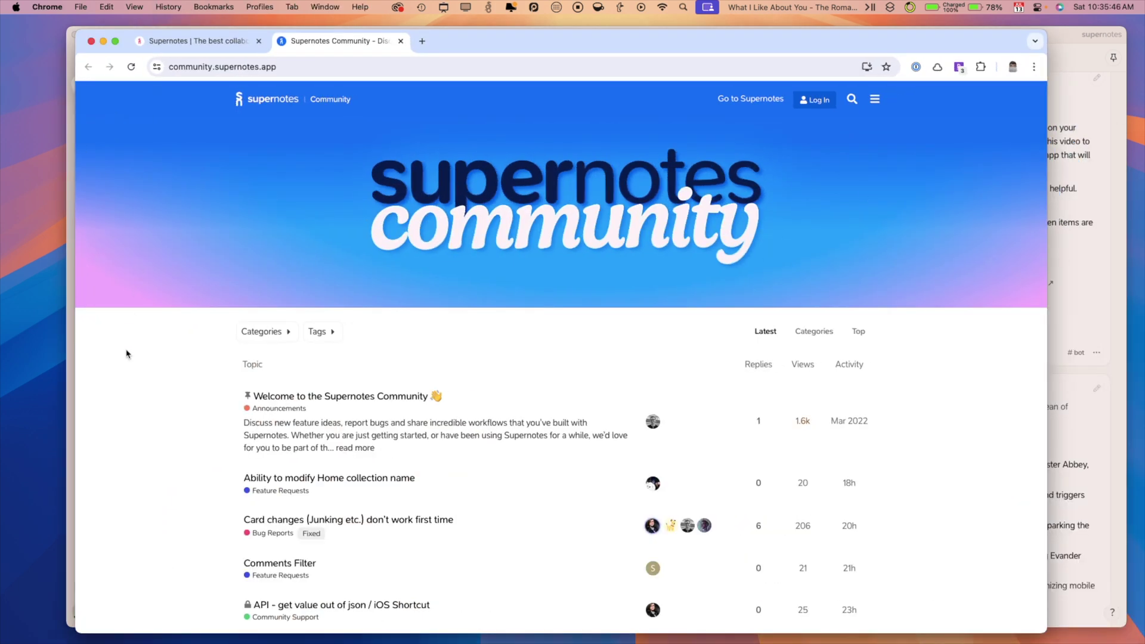
# Step: From the supernotes.app tab, open the Integrations page and then the API Getting Started docs
pyautogui.click(187, 43)
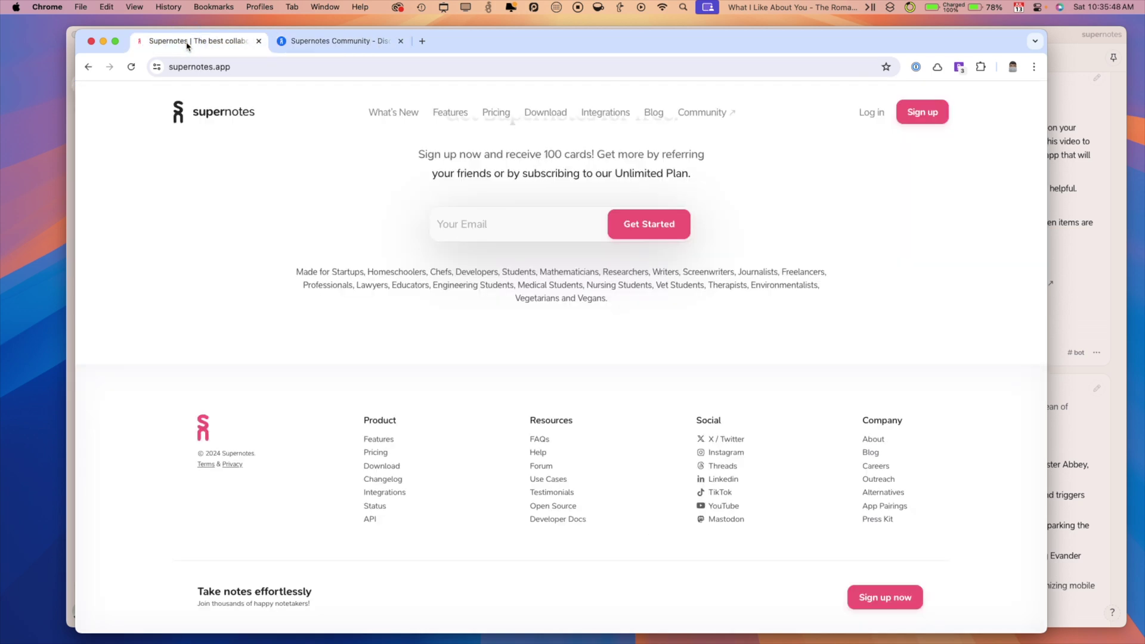
pyautogui.scroll(15, 483, 306)
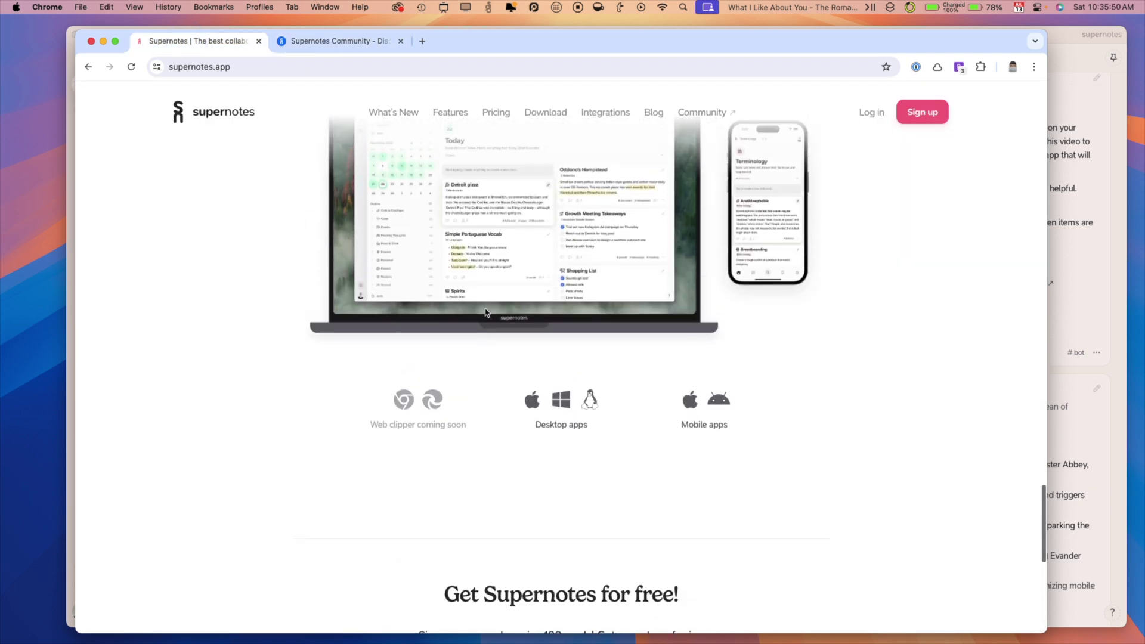
pyautogui.scroll(10, 485, 312)
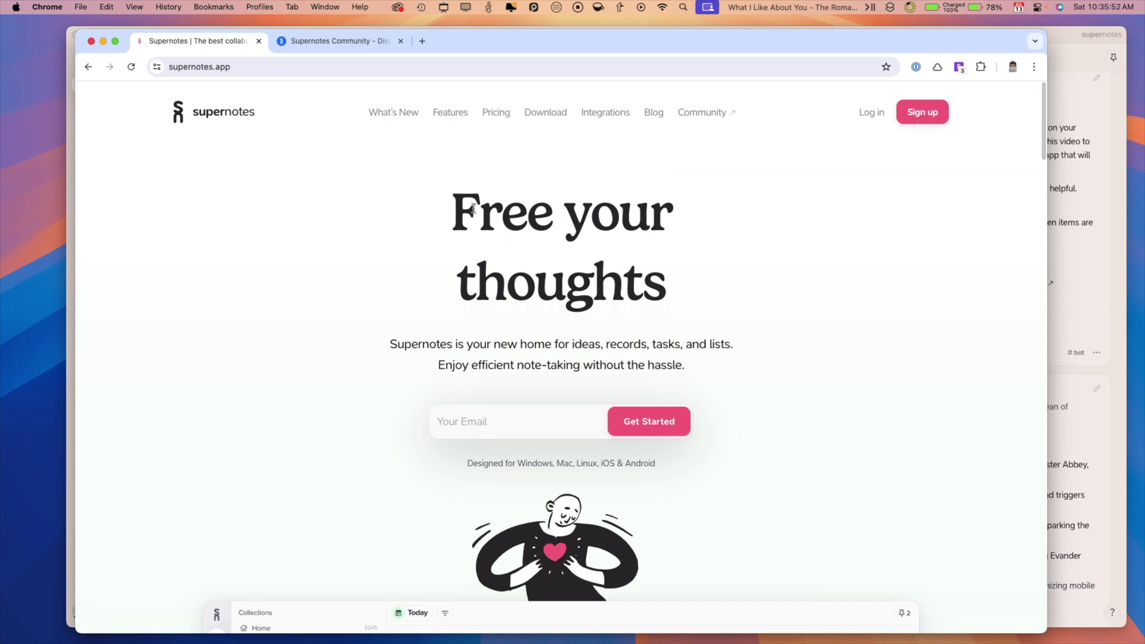
pyautogui.click(609, 113)
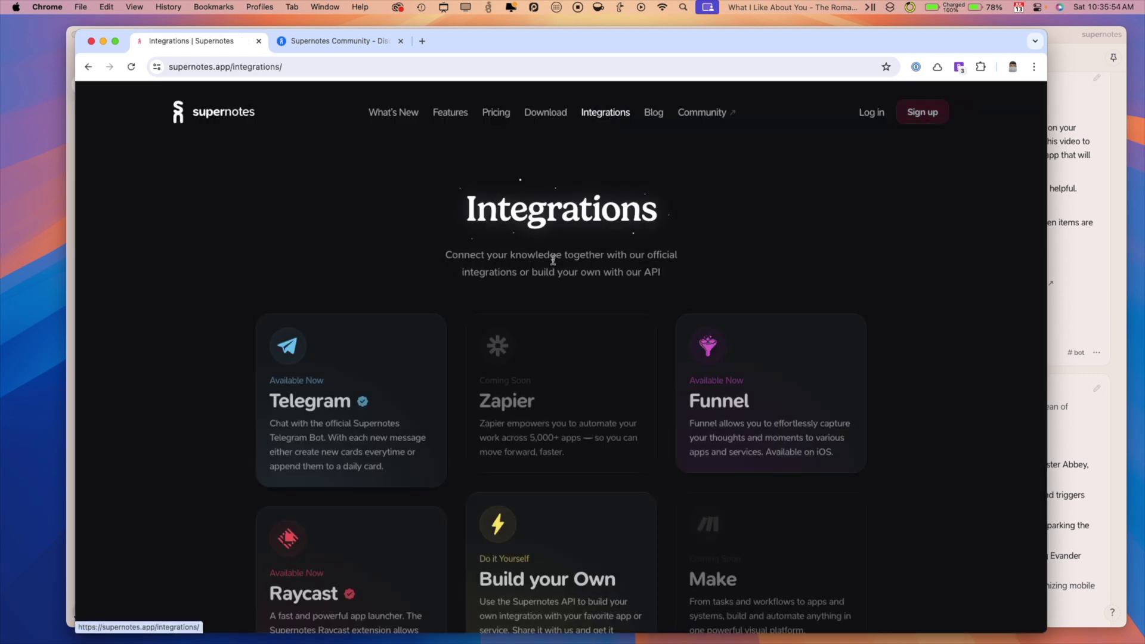
pyautogui.scroll(-5, 497, 333)
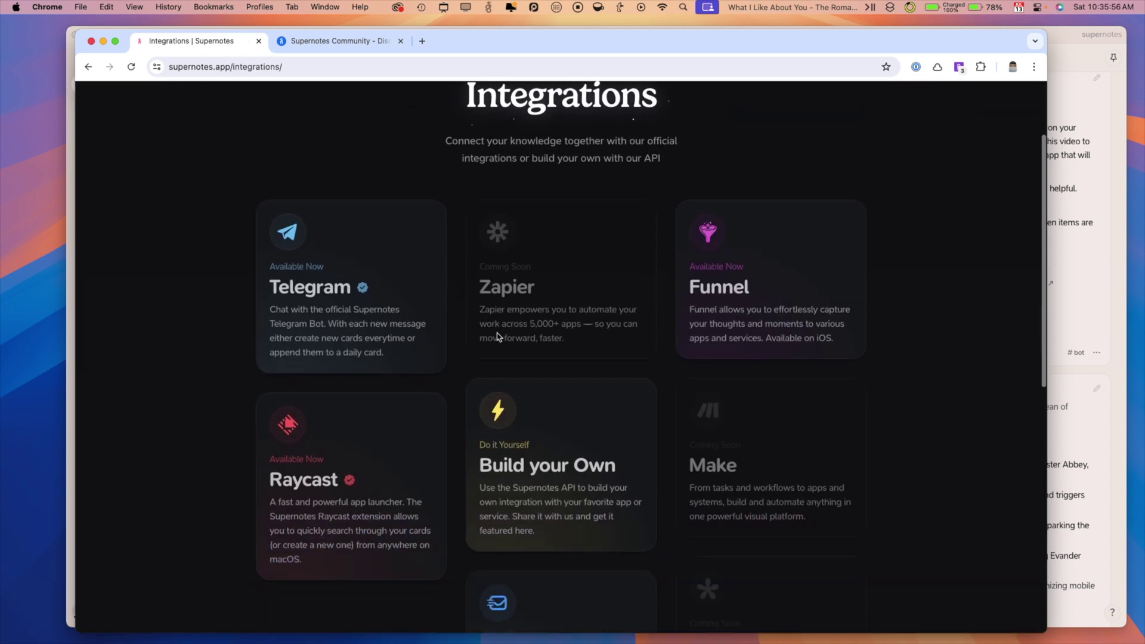
pyautogui.scroll(-3, 498, 337)
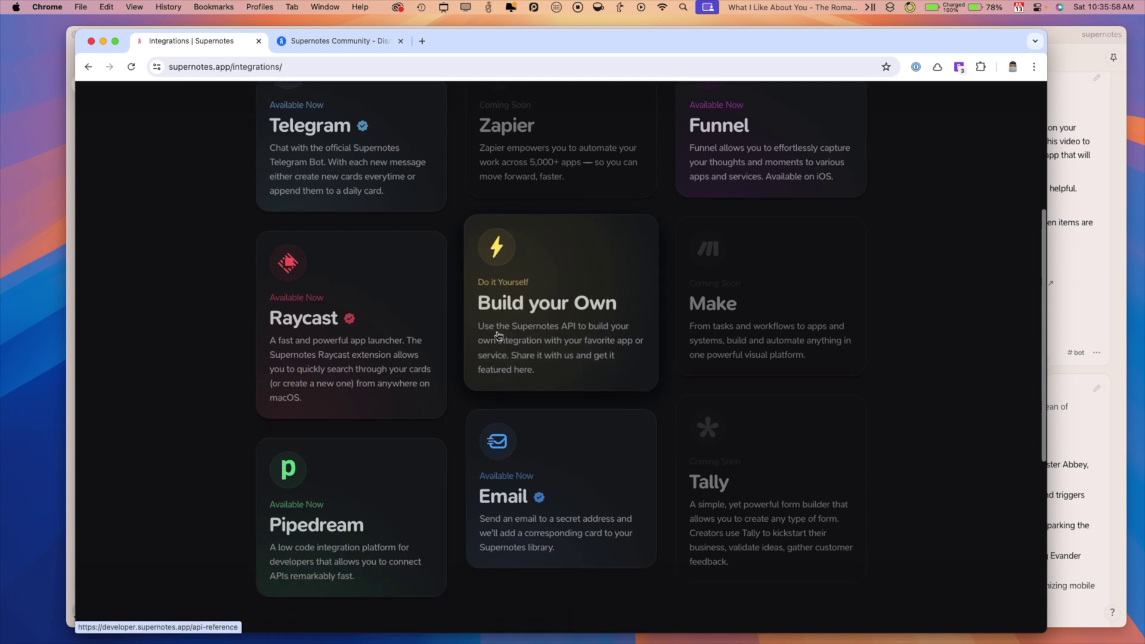
pyautogui.click(539, 309)
# Step: View the Create Cards API reference, then bring the Supernotes app back to front
pyautogui.scroll(-2, 538, 310)
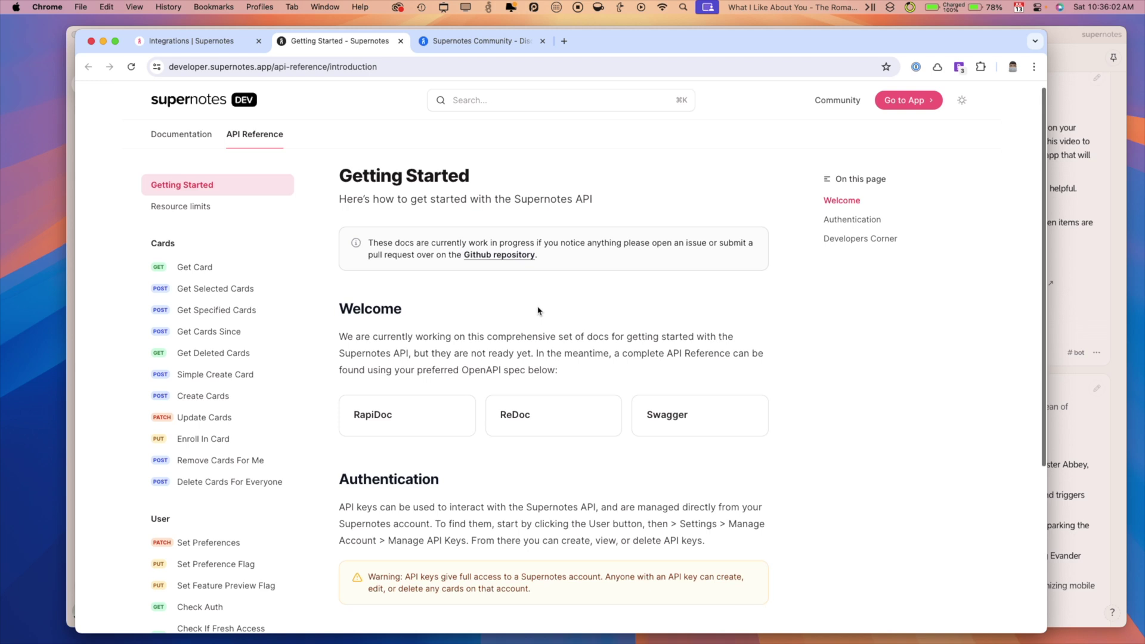
pyautogui.scroll(-1, 539, 311)
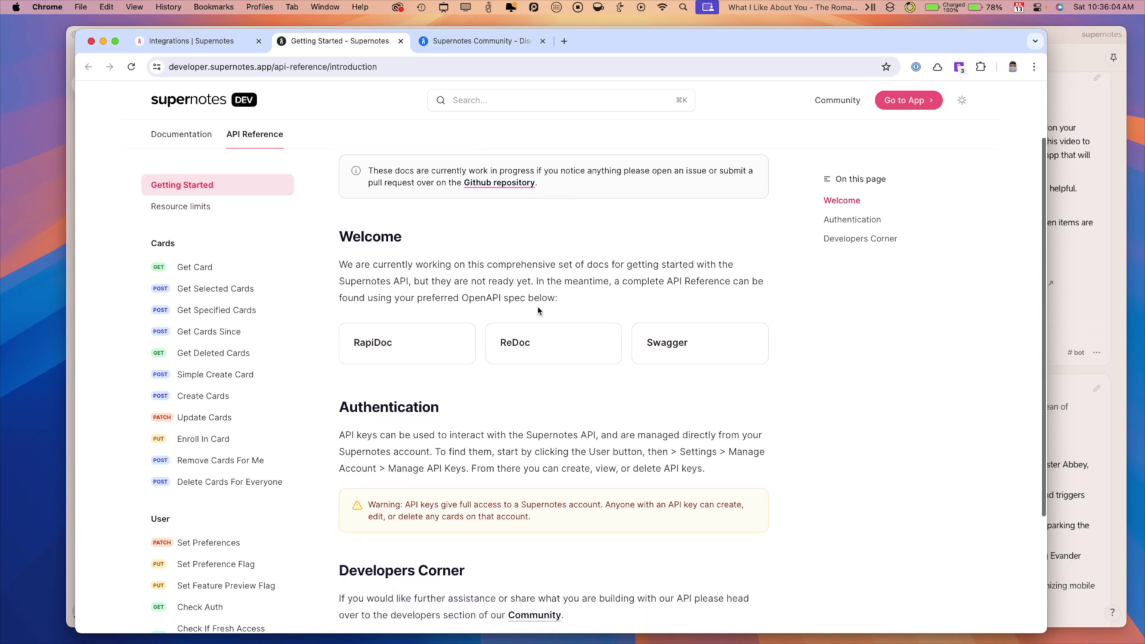
pyautogui.scroll(-2, 538, 311)
pyautogui.scroll(-2, 539, 310)
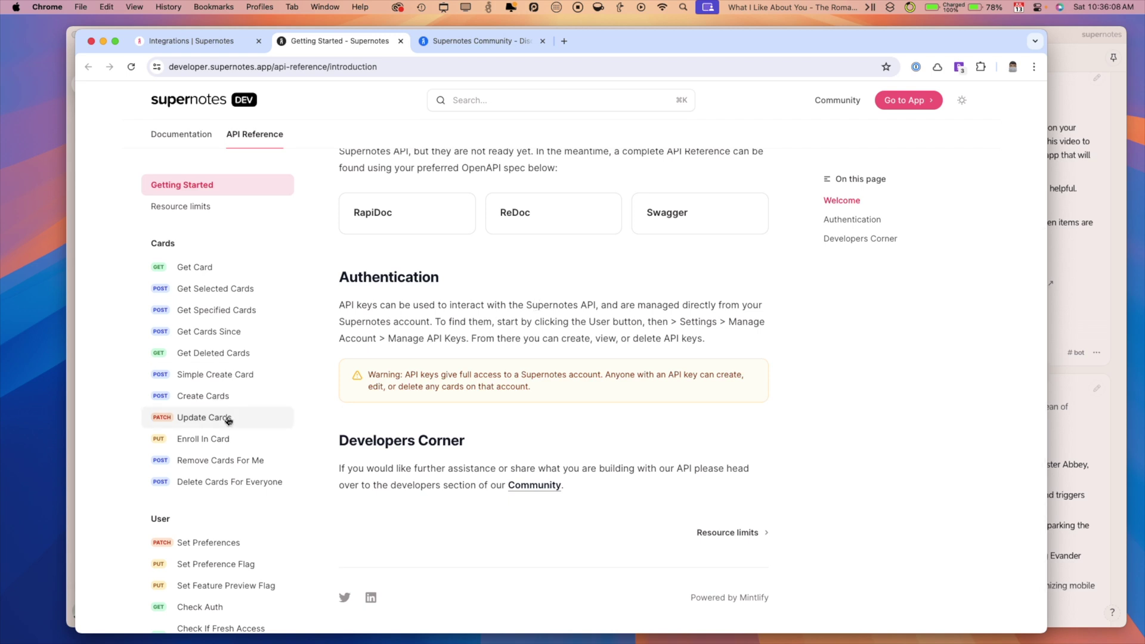
pyautogui.click(213, 401)
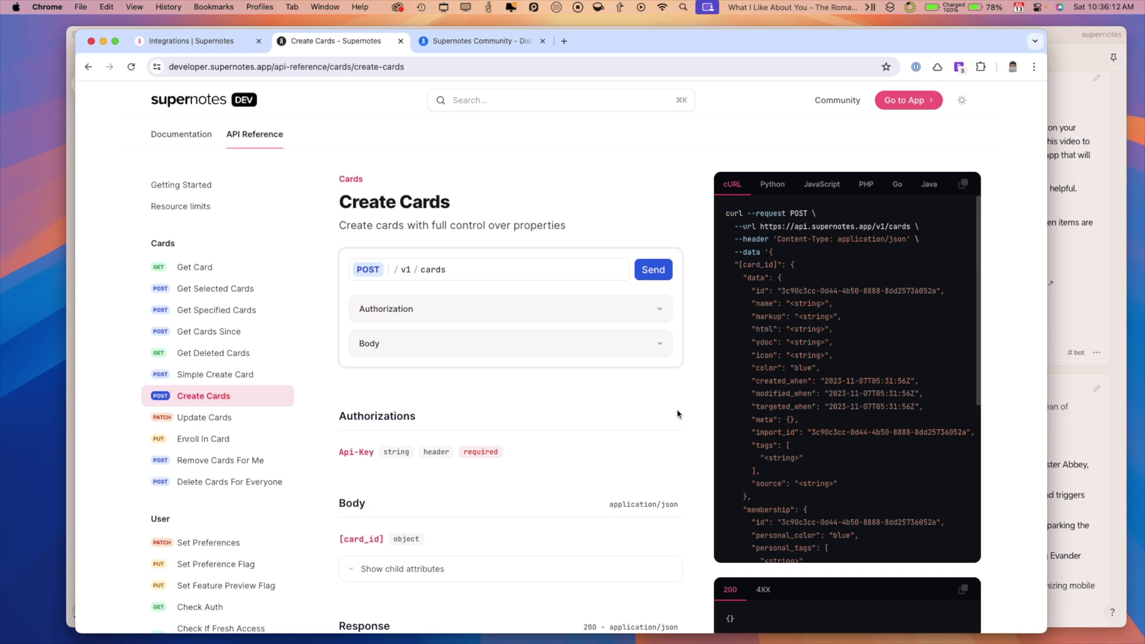
pyautogui.scroll(-5, 677, 414)
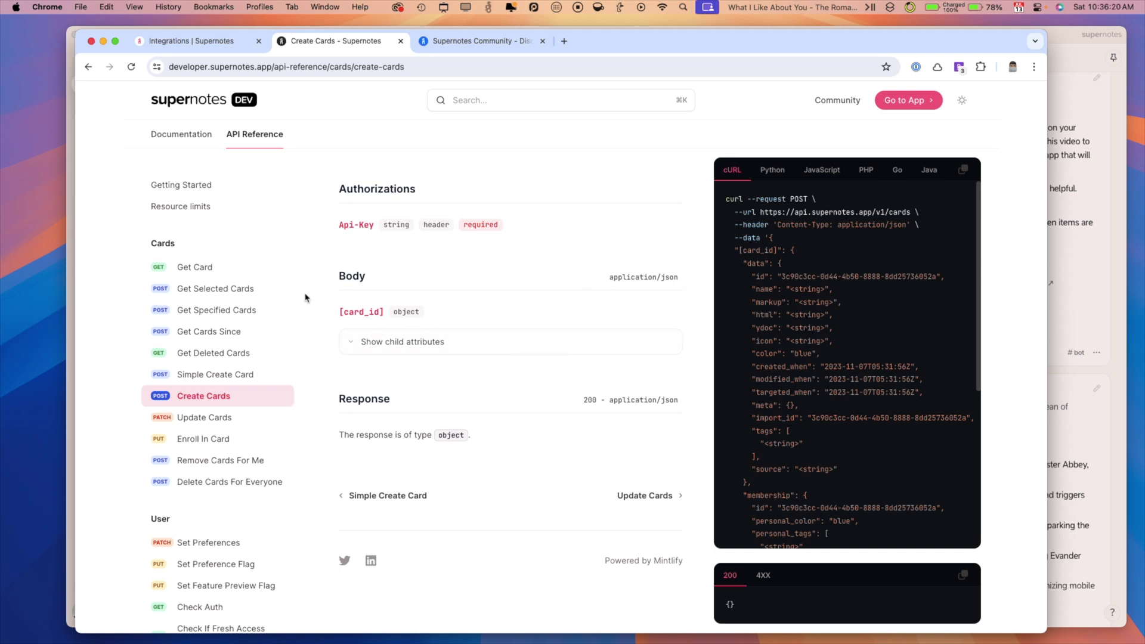
pyautogui.click(70, 338)
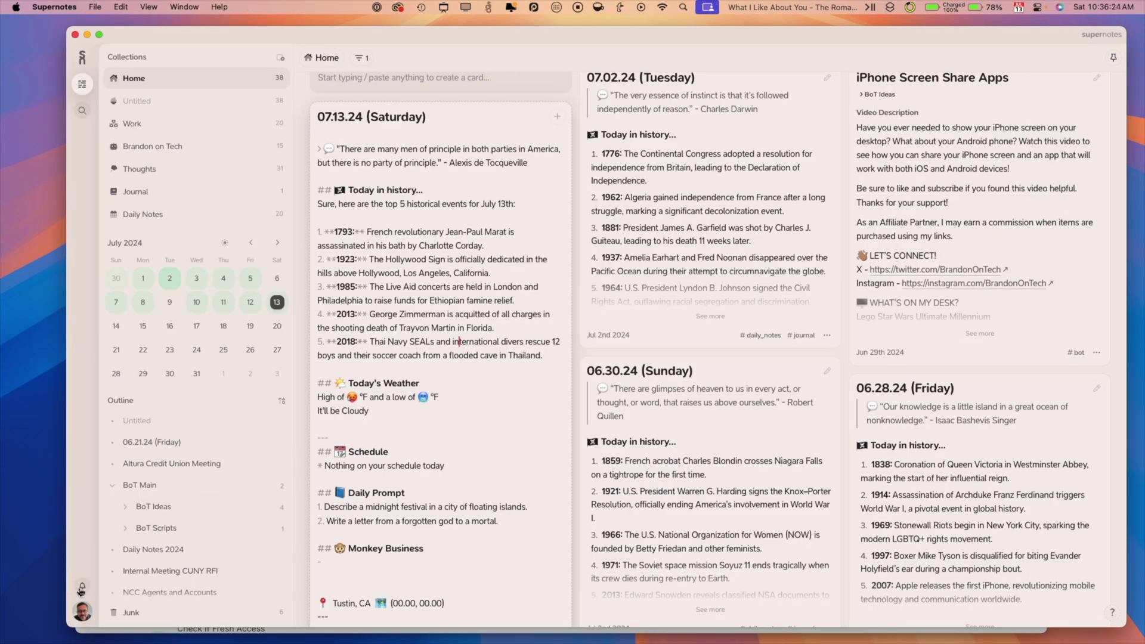
# Step: Open Settings from the avatar menu and go to the API & Integrations section
pyautogui.click(82, 613)
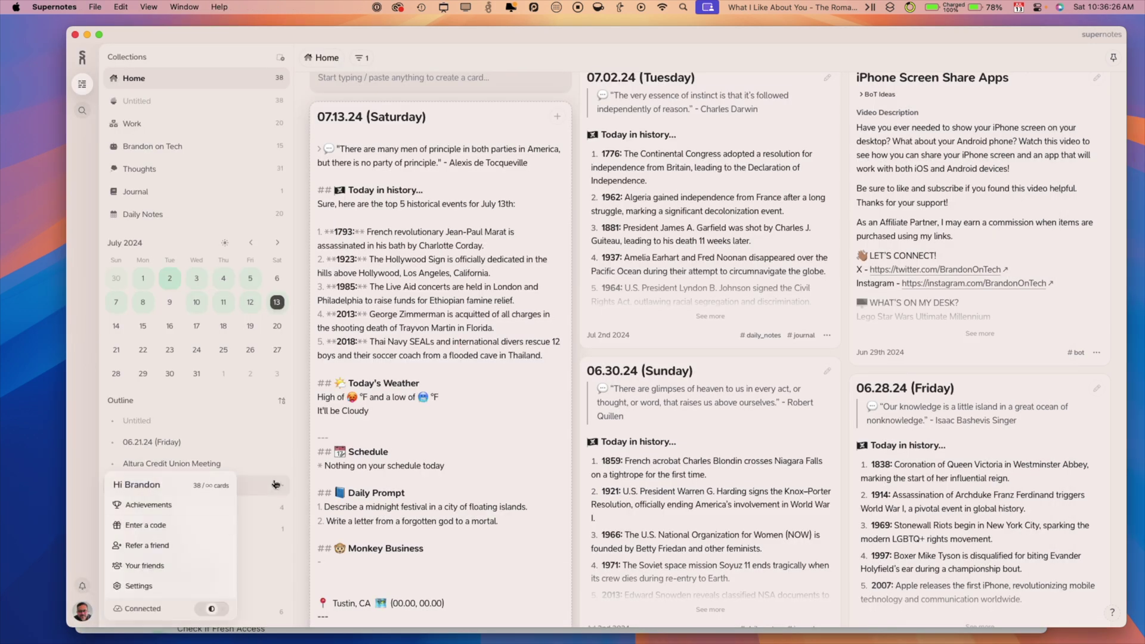
pyautogui.click(162, 592)
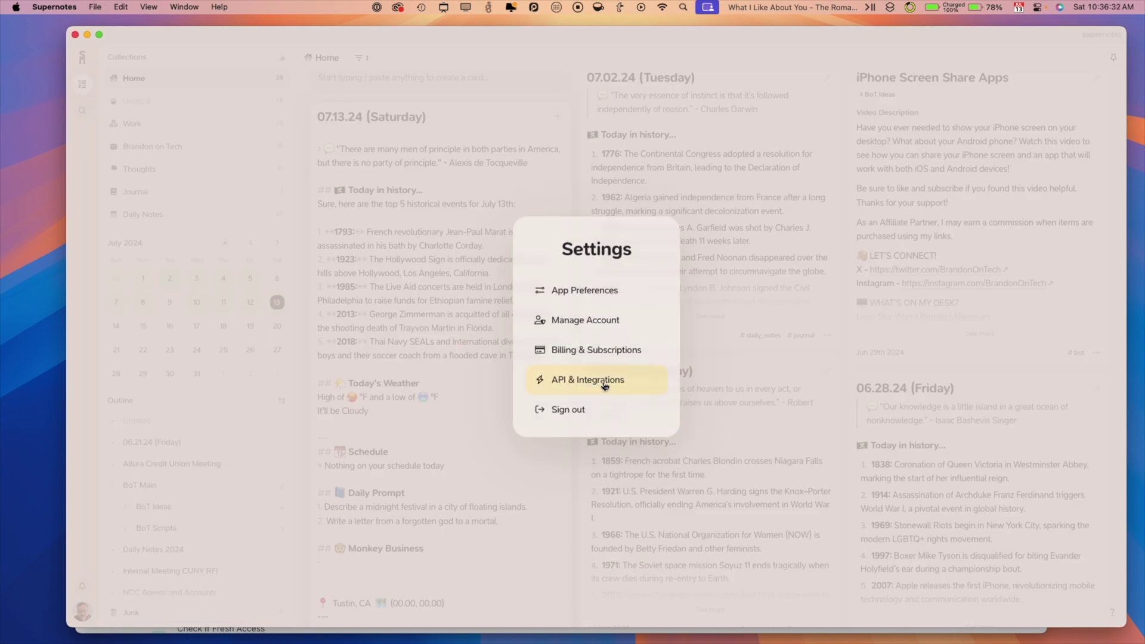
pyautogui.click(605, 386)
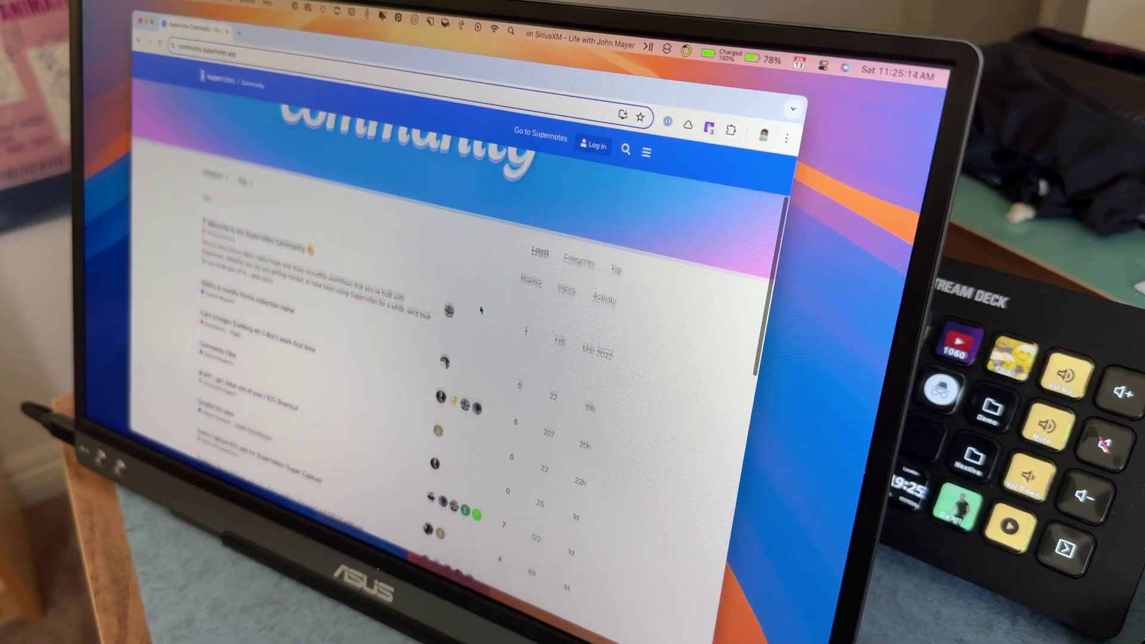
pyautogui.scroll(-8, 480, 309)
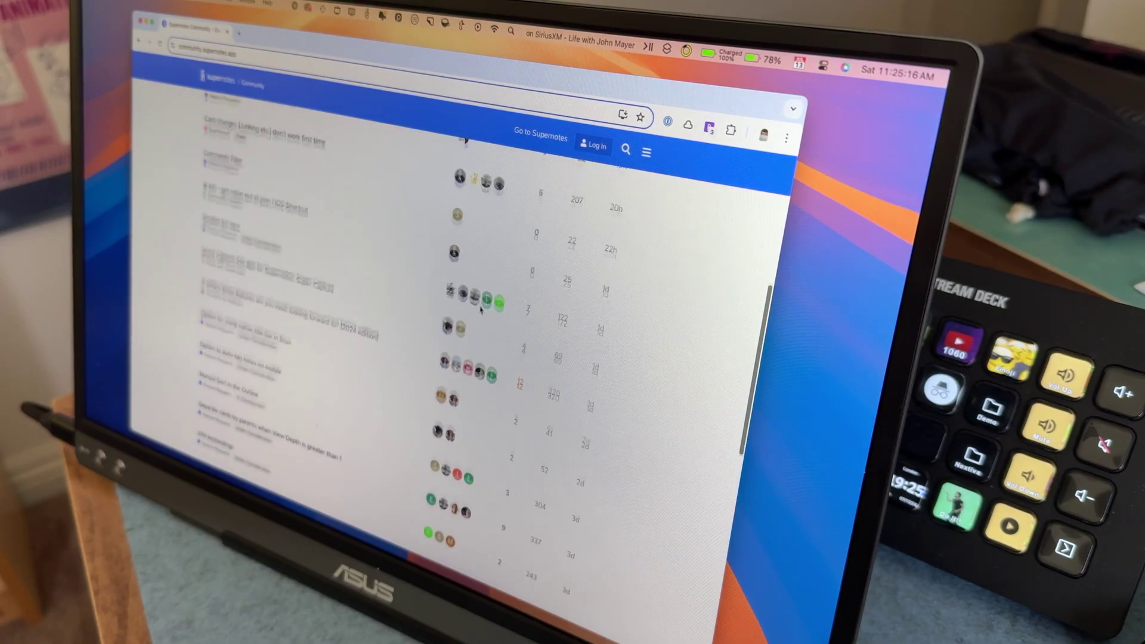